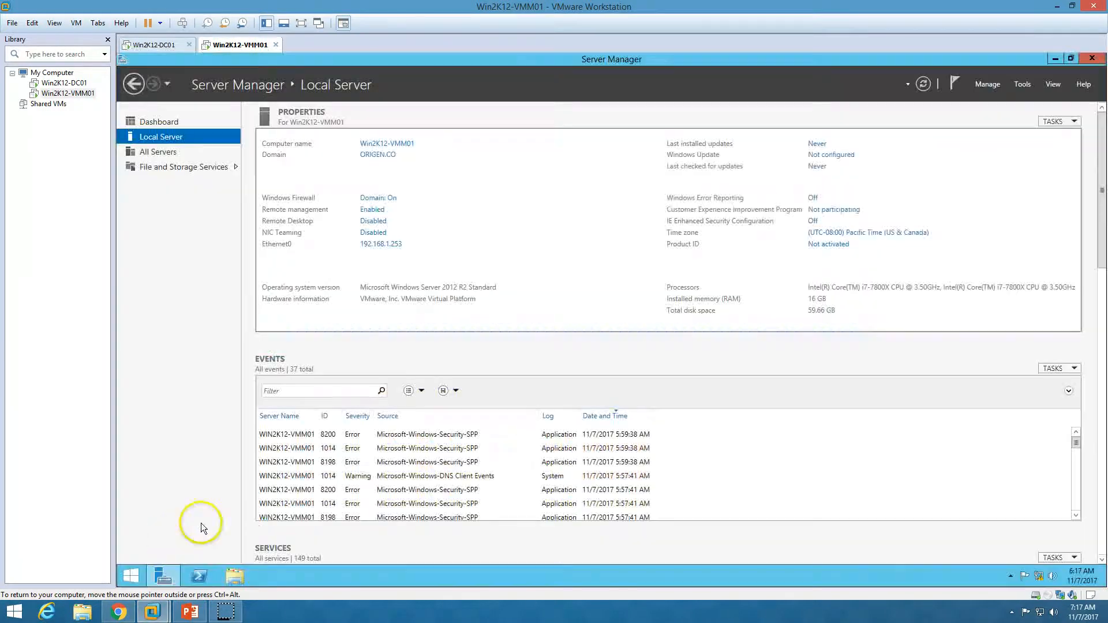
- Check which account is logged on by running whoami in a Command Prompt, and close the prompt
right_click(128, 576)
left_click(167, 460)
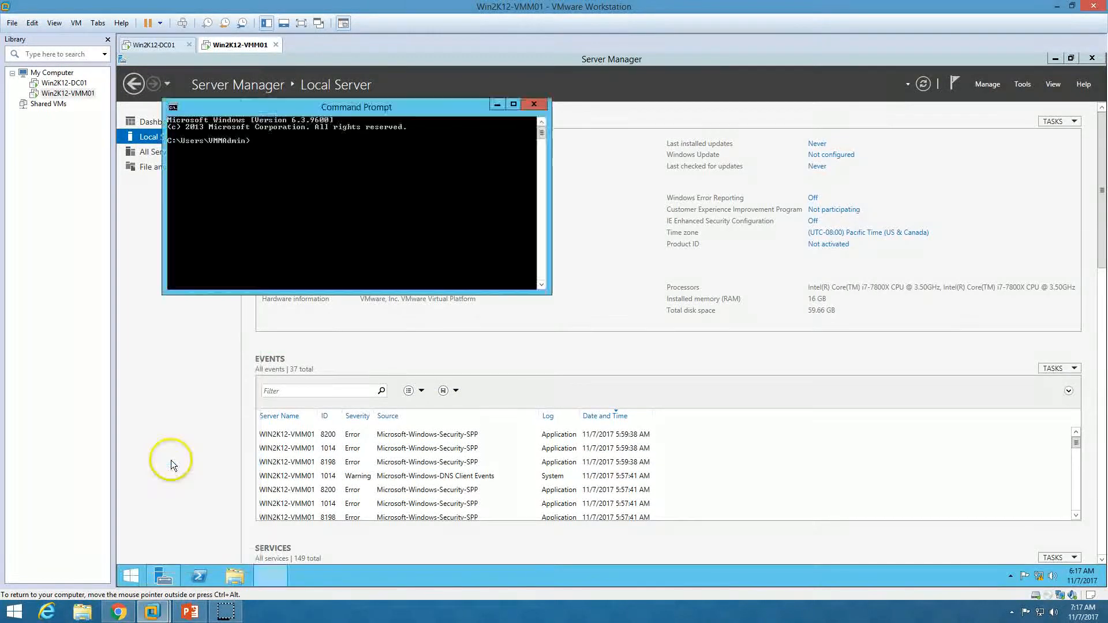
type("whoami")
key("Return")
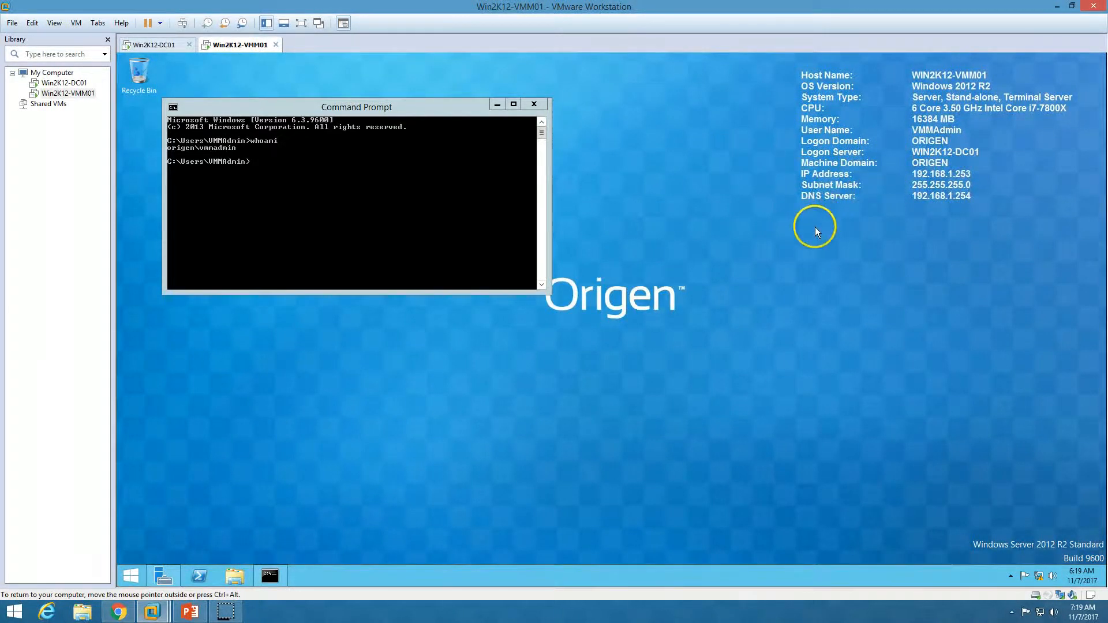
left_click(533, 104)
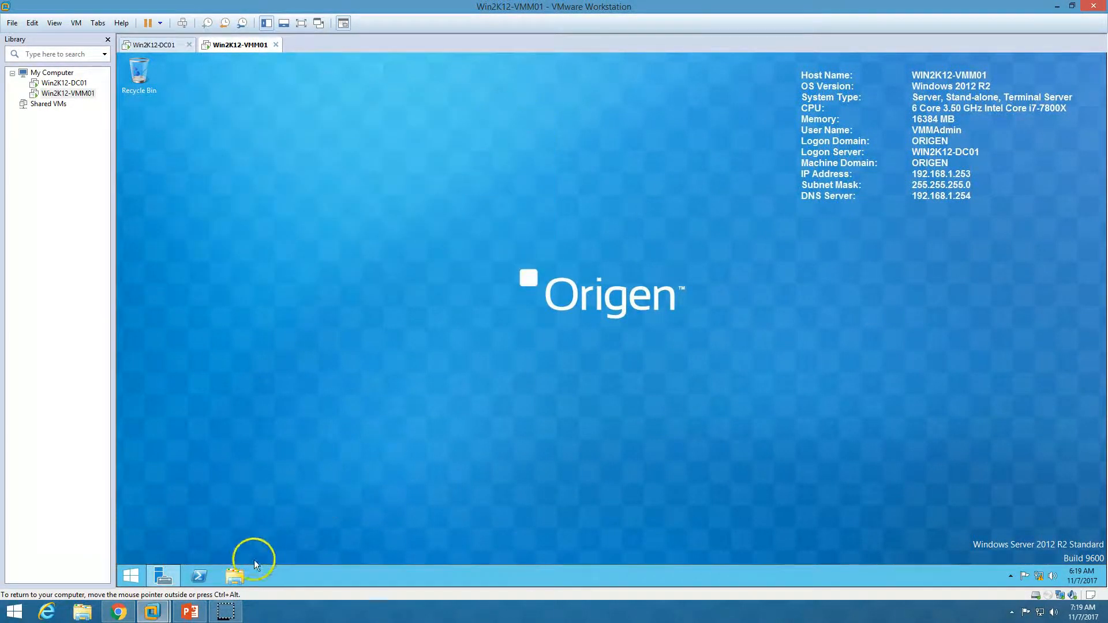
- Review the demo environment and VMM 2012 R2 installation slides in PowerPoint, check the Server Manager dashboard, and return to the VMM01 virtual machine
left_click(190, 611)
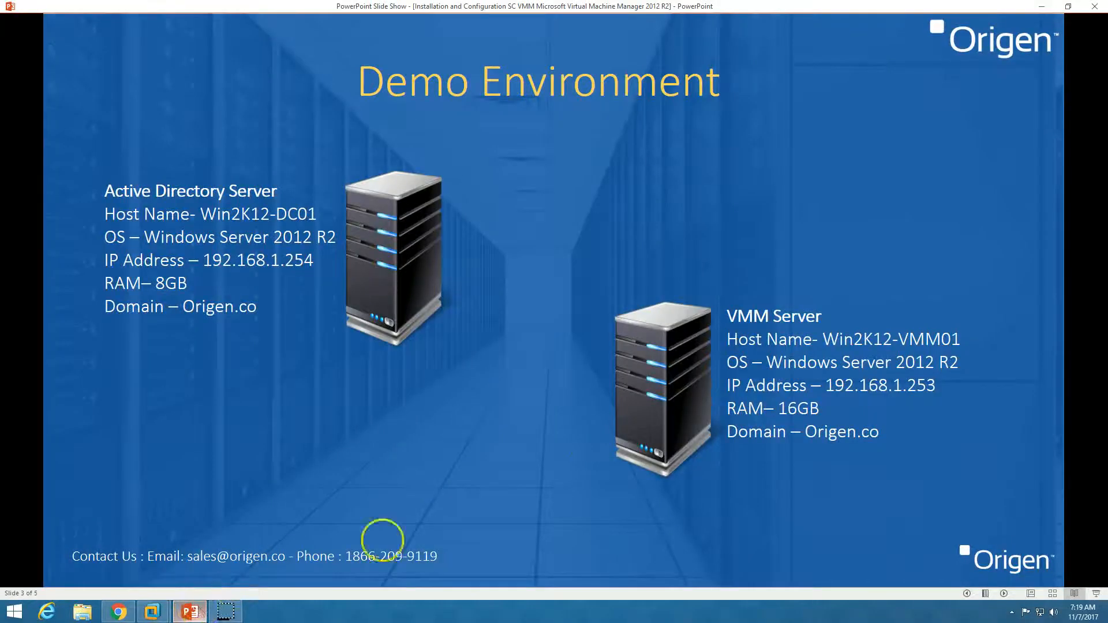
left_click(1003, 593)
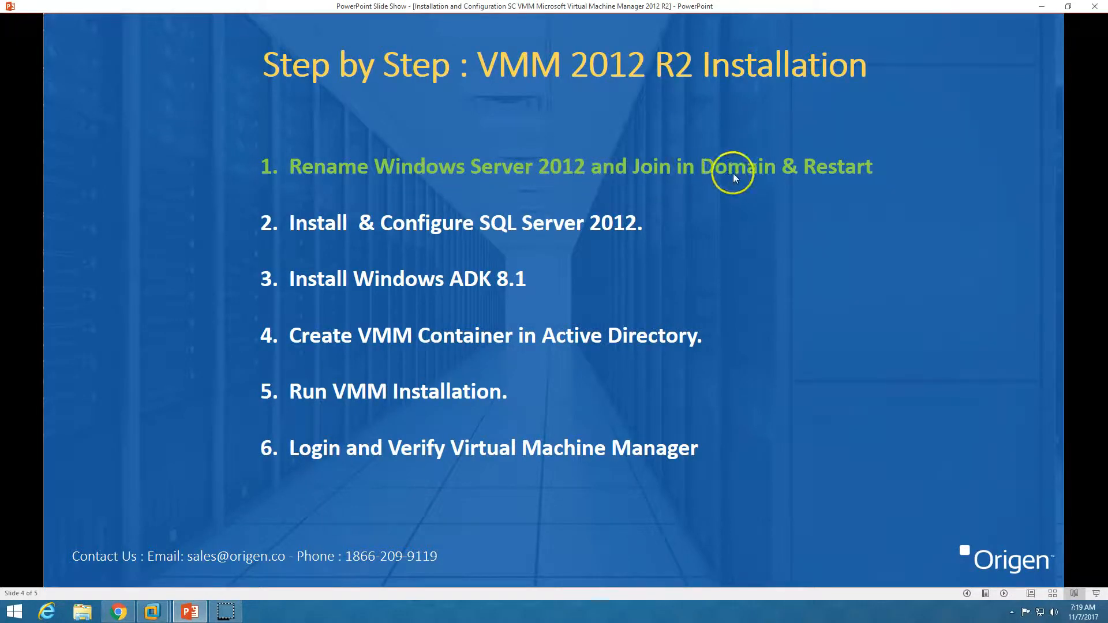
left_click(190, 611)
left_click(163, 576)
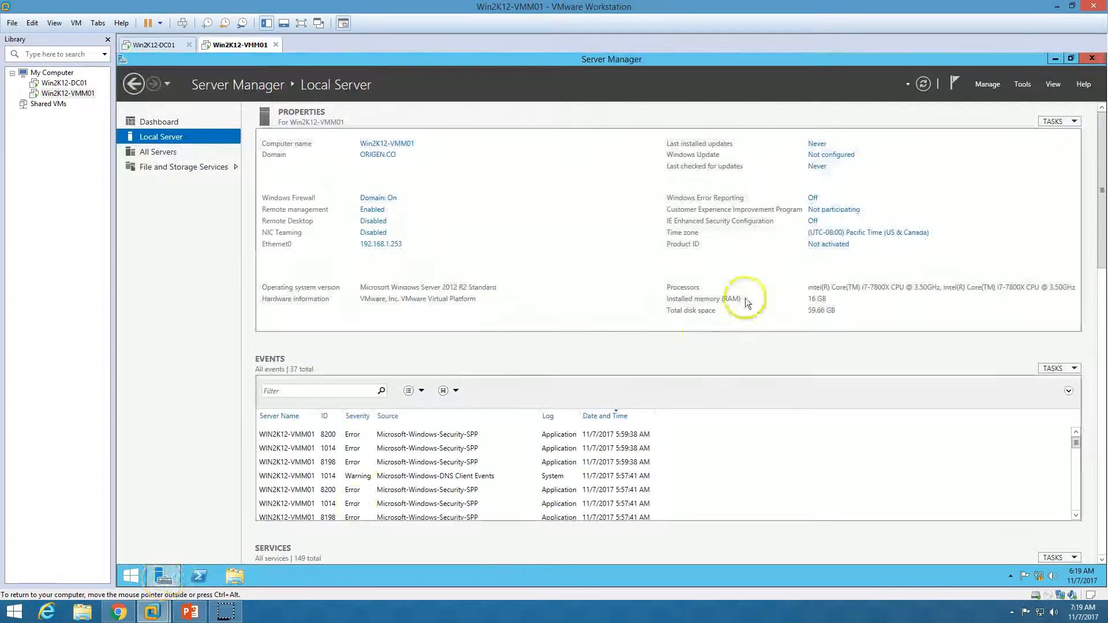
left_click(155, 123)
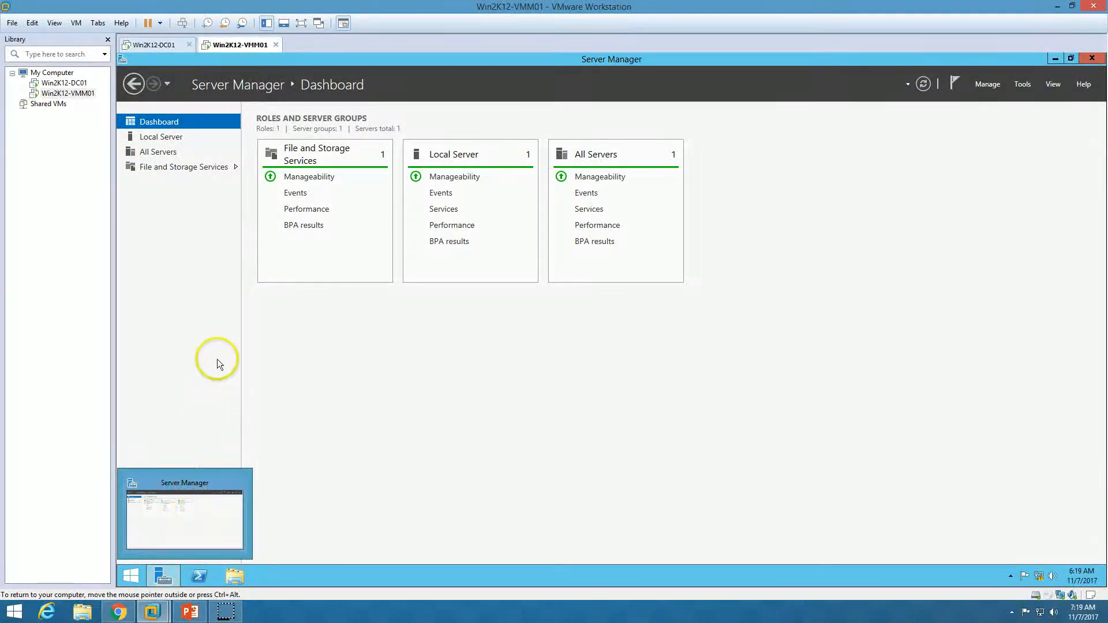
left_click(192, 612)
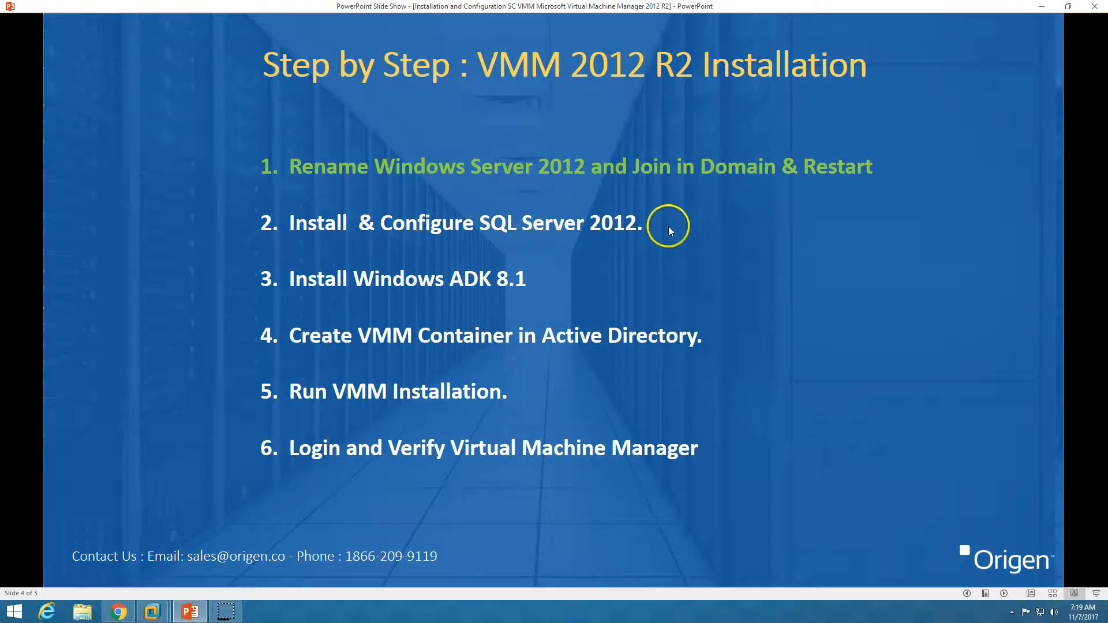
left_click(151, 611)
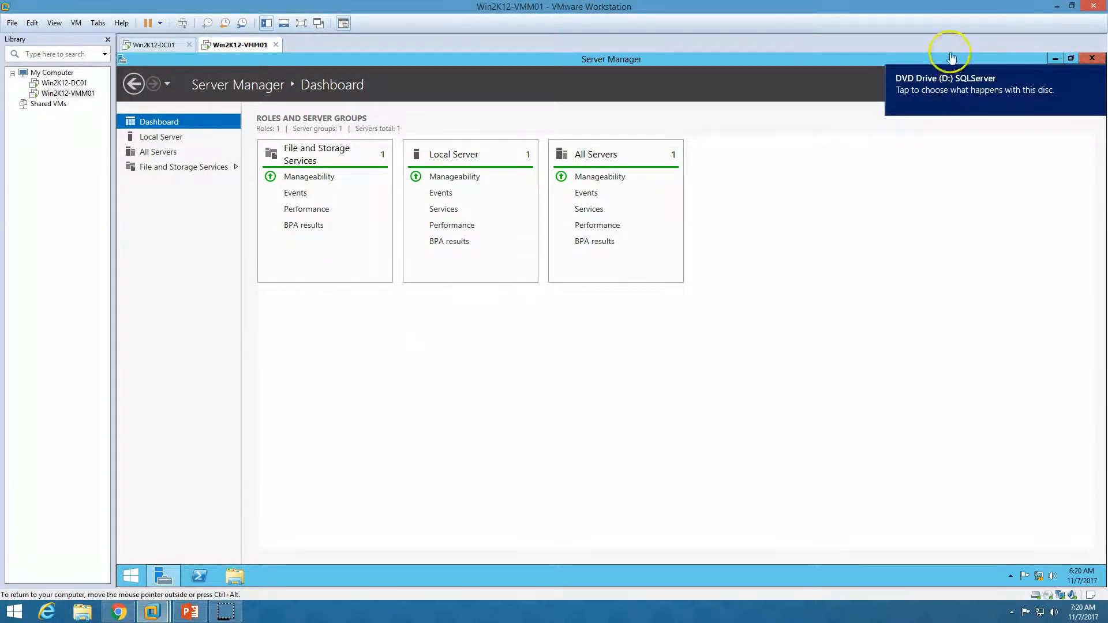
- Run SETUP.EXE from the SQLServer DVD, allow it to make changes, and clear the open windows off the desktop
left_click(959, 92)
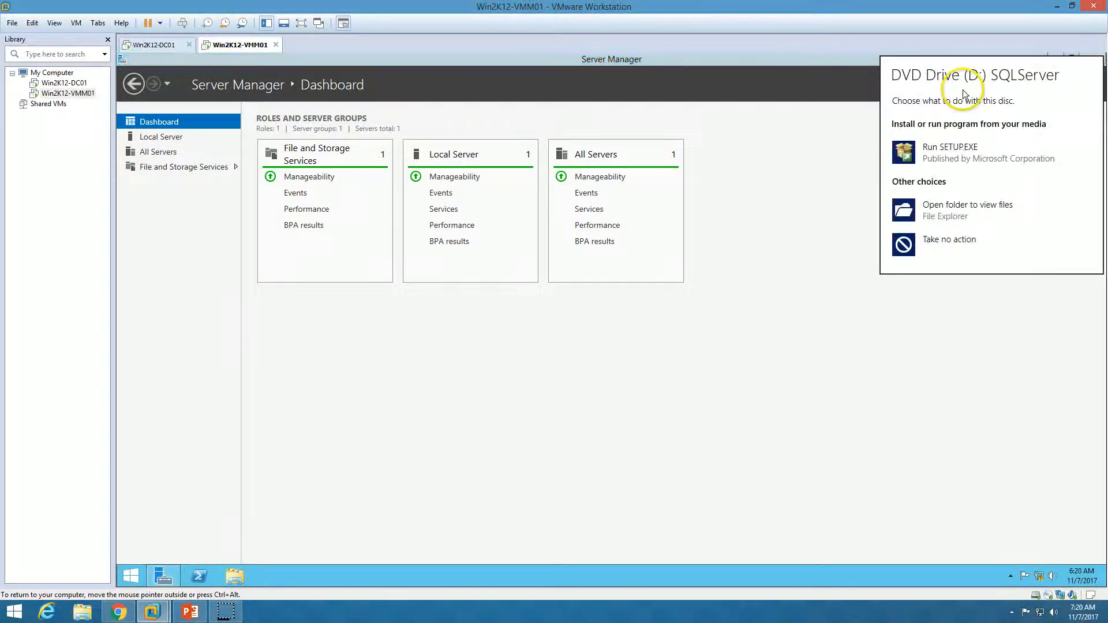
left_click(958, 151)
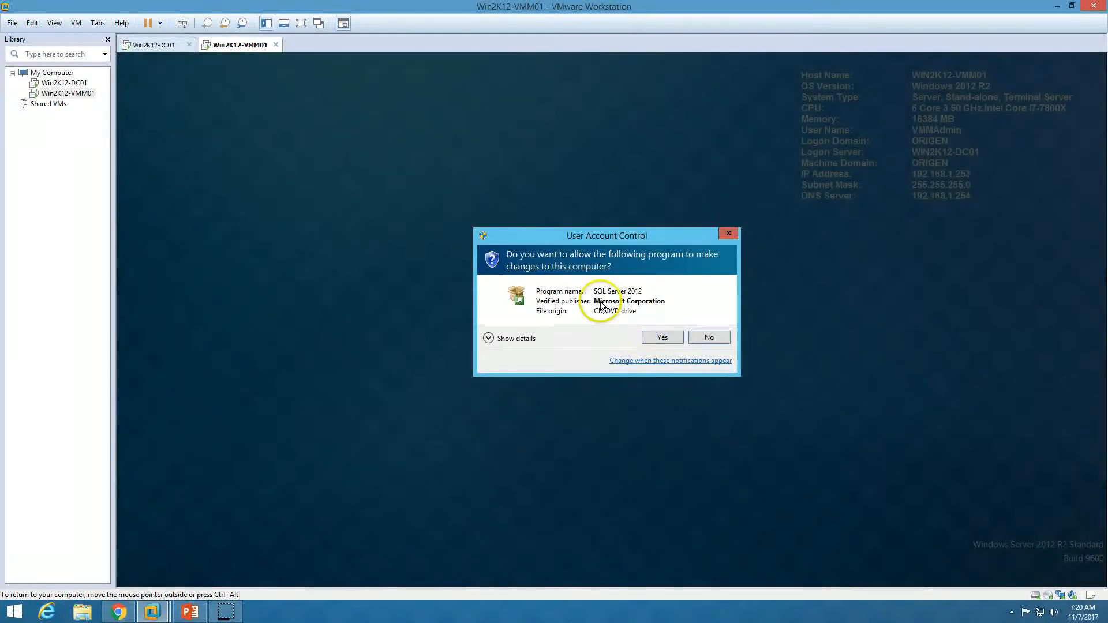
left_click(663, 335)
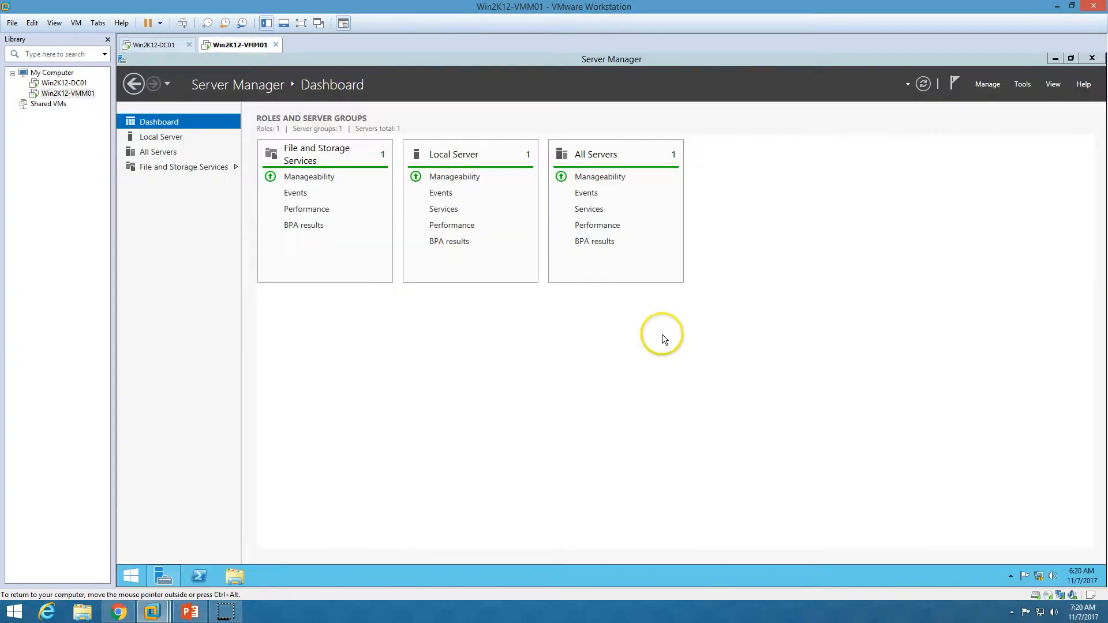
left_click(237, 575)
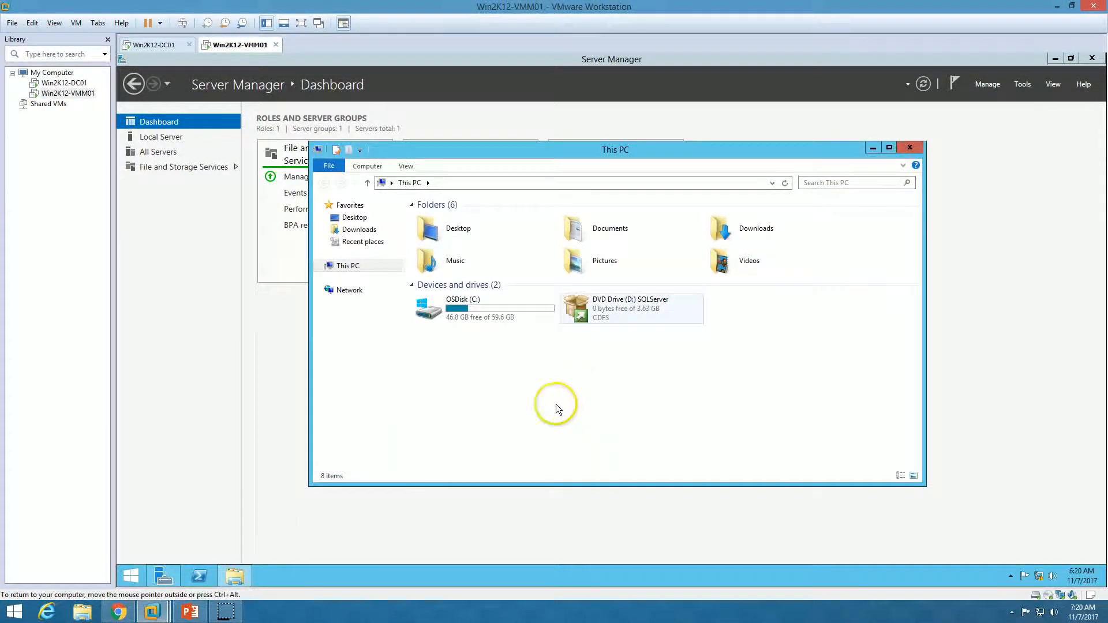
left_click(231, 577)
left_click(157, 574)
right_click(302, 254)
left_click(324, 291)
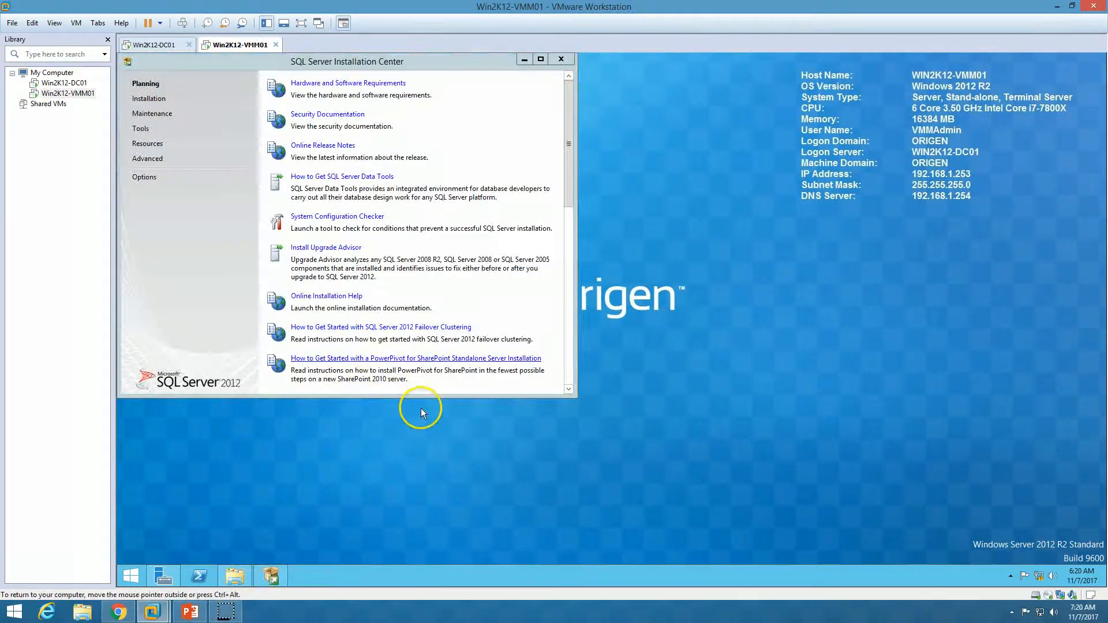
- Start a new SQL Server stand-alone installation and minimize the SQL Server Installation Center
left_click(149, 99)
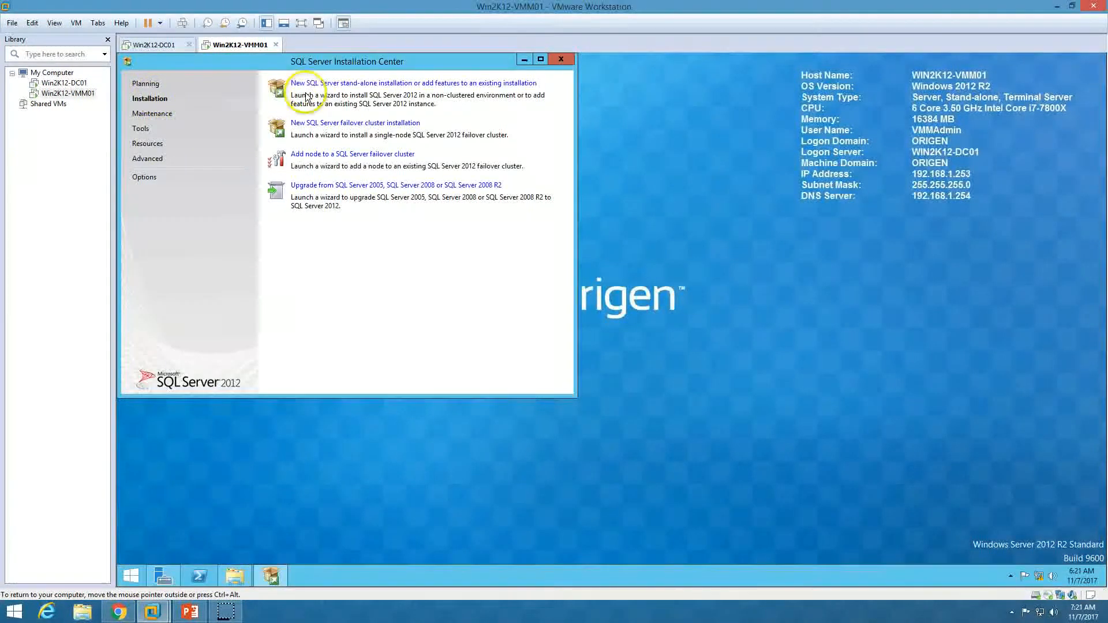
left_click_drag(372, 63, 431, 98)
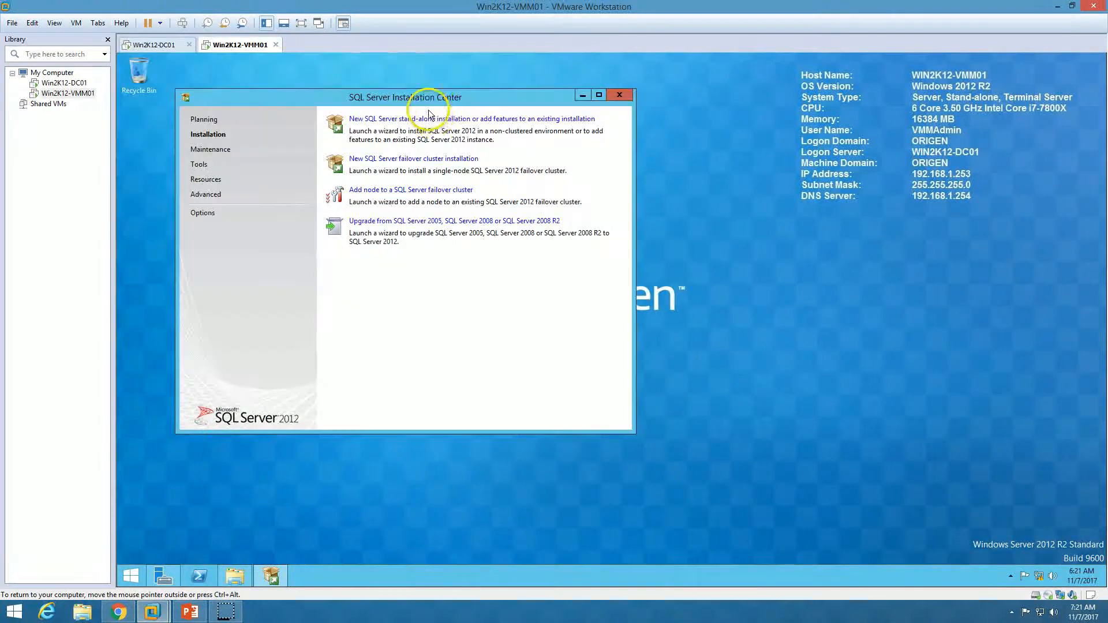
left_click(445, 120)
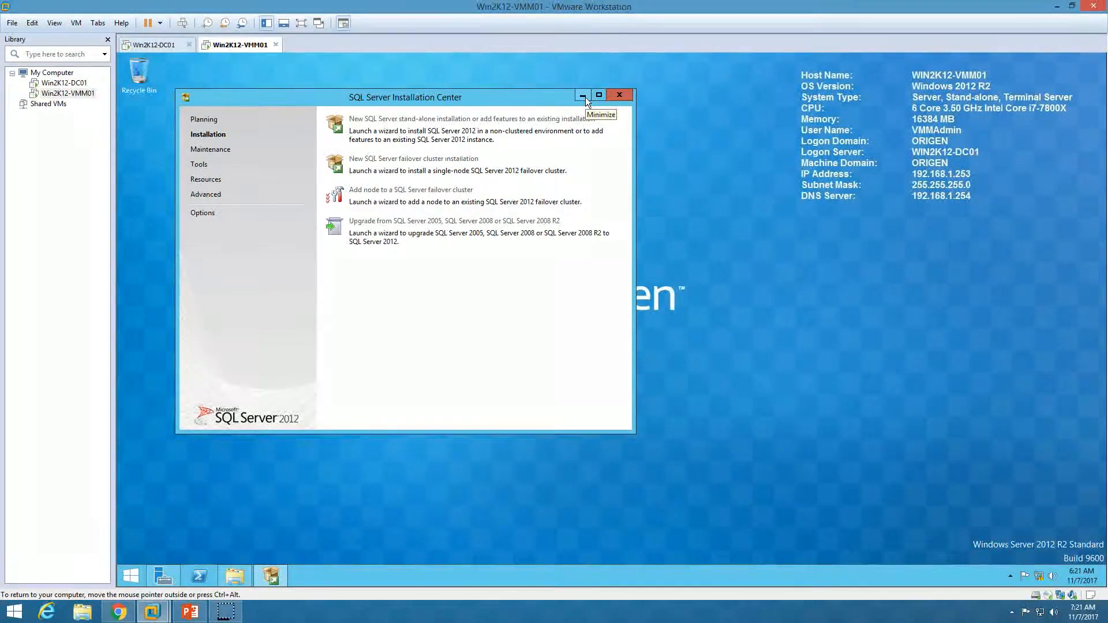
left_click(584, 97)
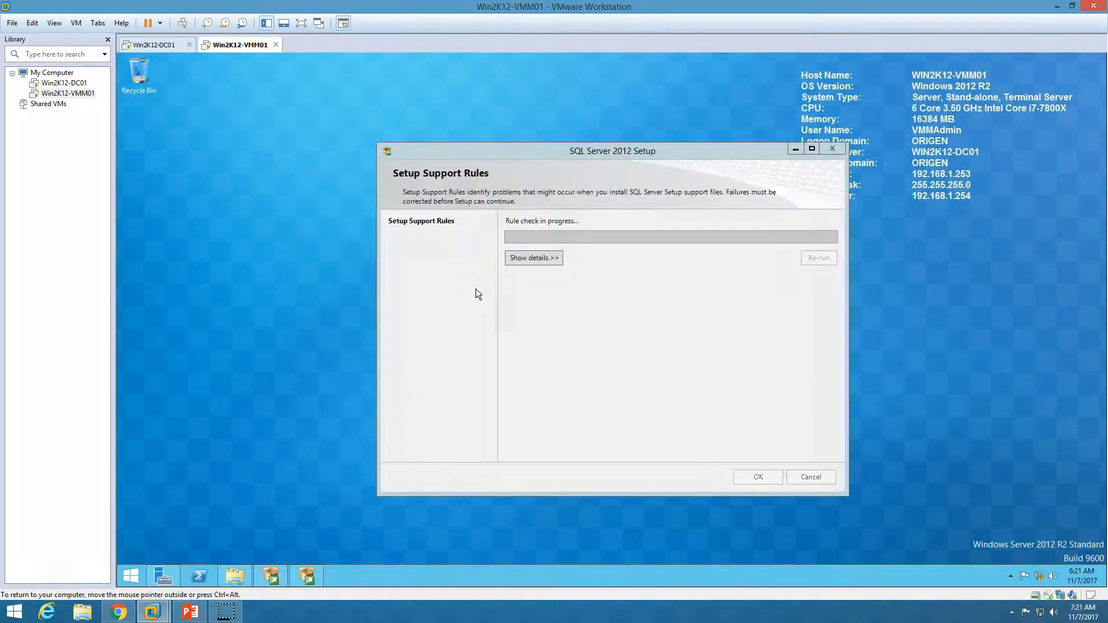
- Show the details of the initial Setup Support Rules check and accept it to continue the setup
left_click(535, 265)
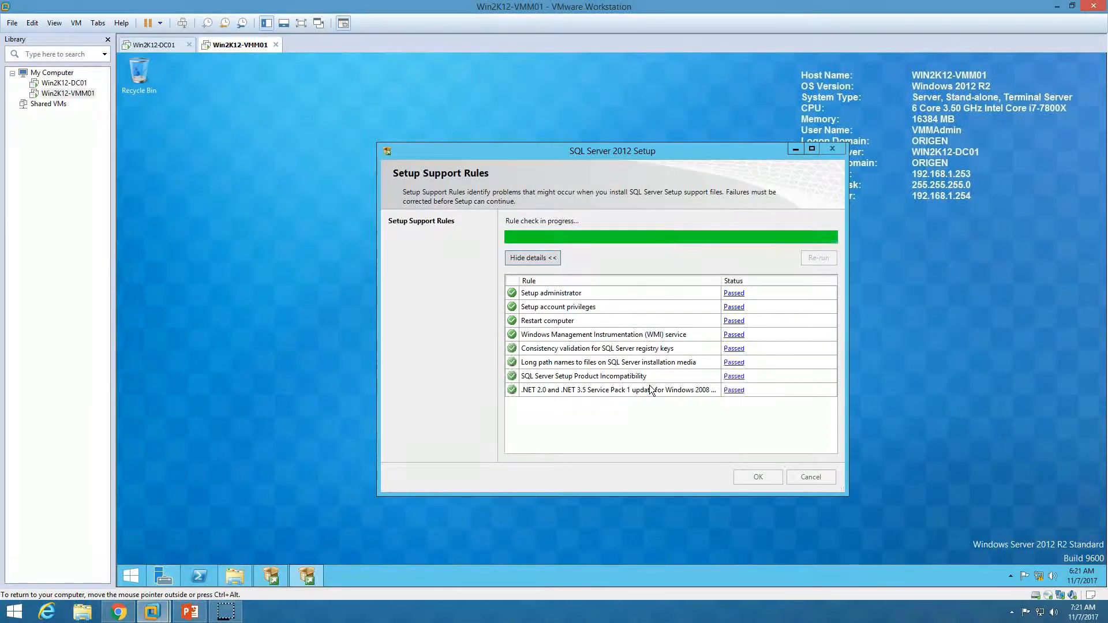
left_click_drag(618, 152, 587, 124)
left_click(718, 455)
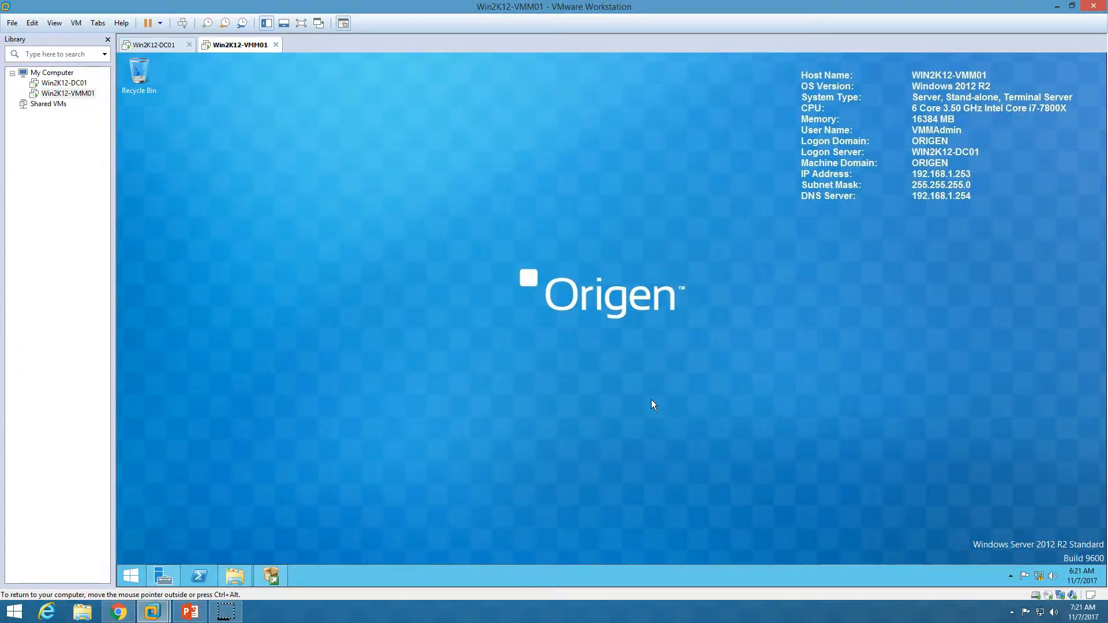
left_click(412, 408)
left_click(257, 569)
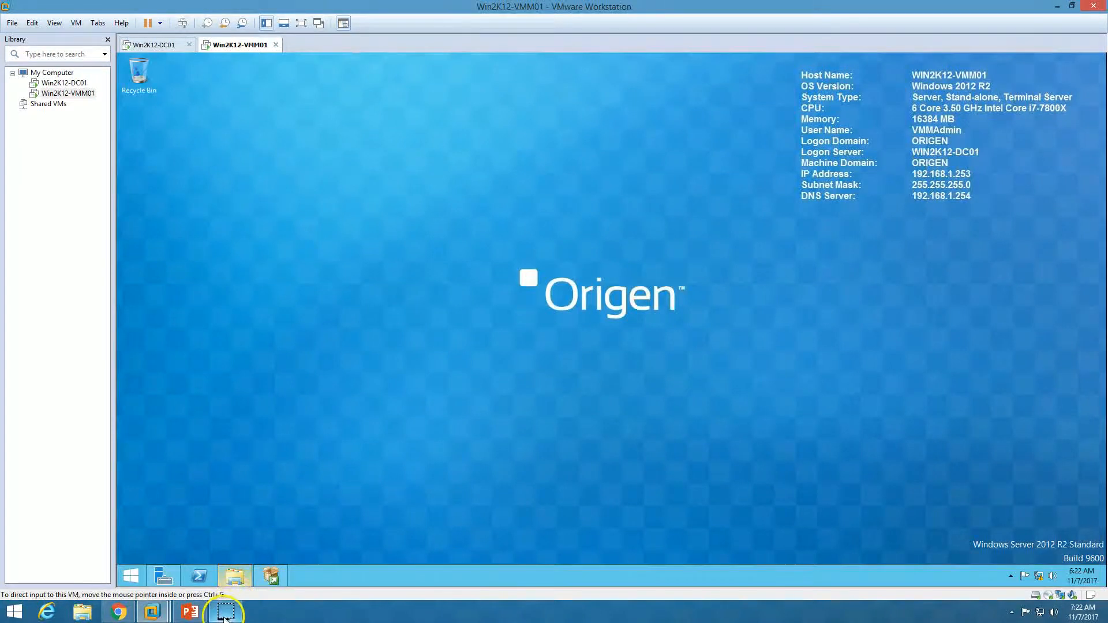
- Specify the free Evaluation edition on the Product Key page and continue to the license terms
left_click_drag(618, 163, 580, 134)
left_click(519, 269)
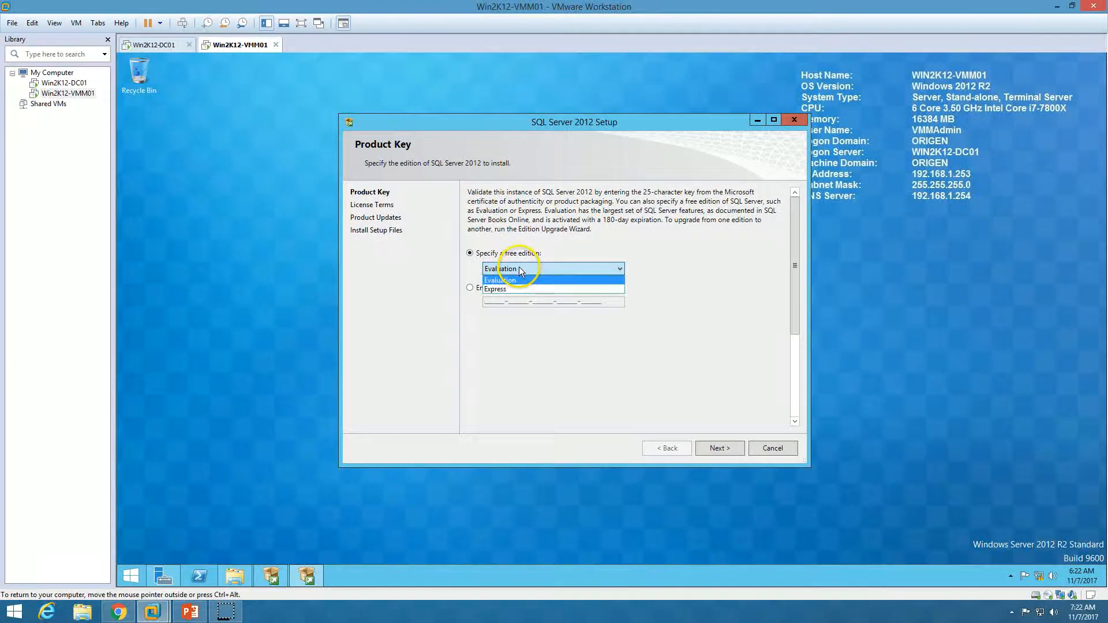
left_click(518, 278)
left_click(483, 291)
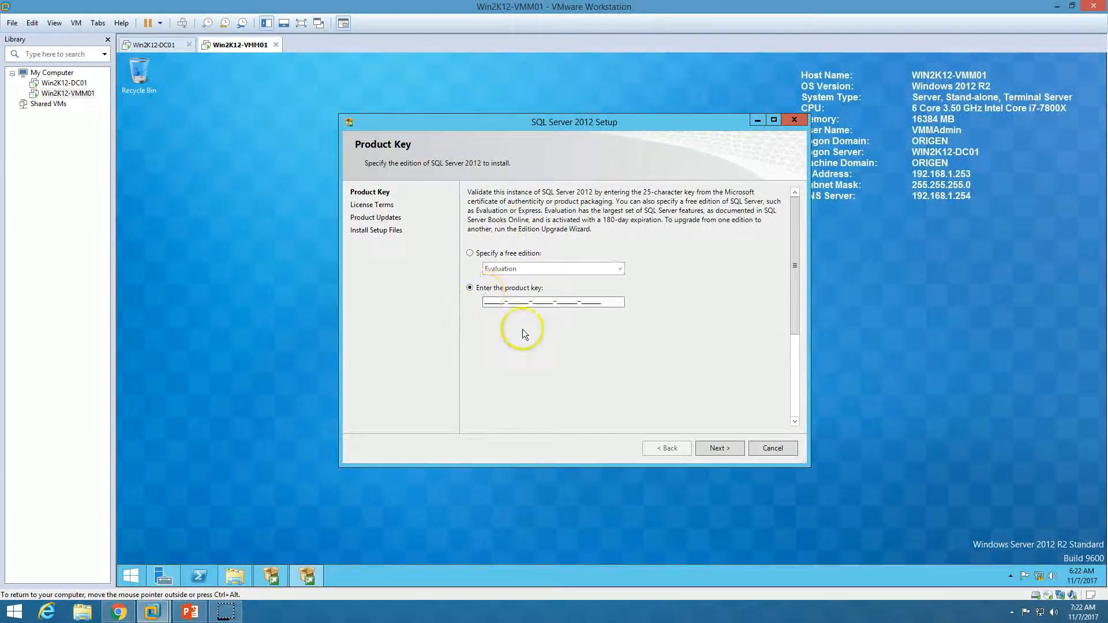
left_click_drag(484, 301, 612, 299)
left_click(522, 252)
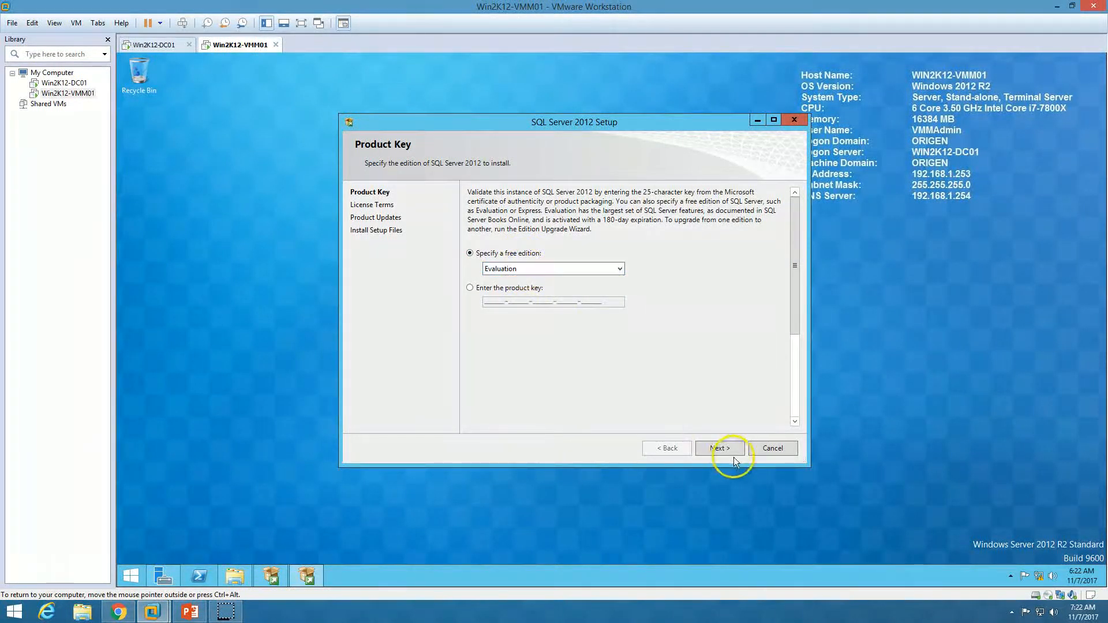
left_click(719, 448)
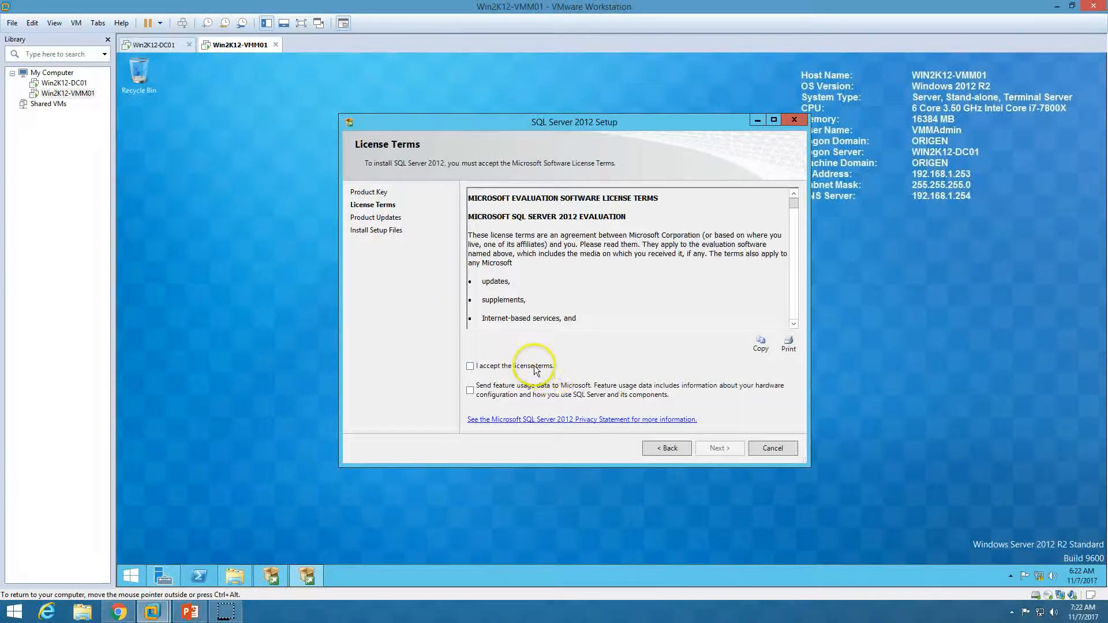
- Accept the SQL Server 2012 license terms and proceed with installing the setup files
left_click(535, 366)
left_click(734, 448)
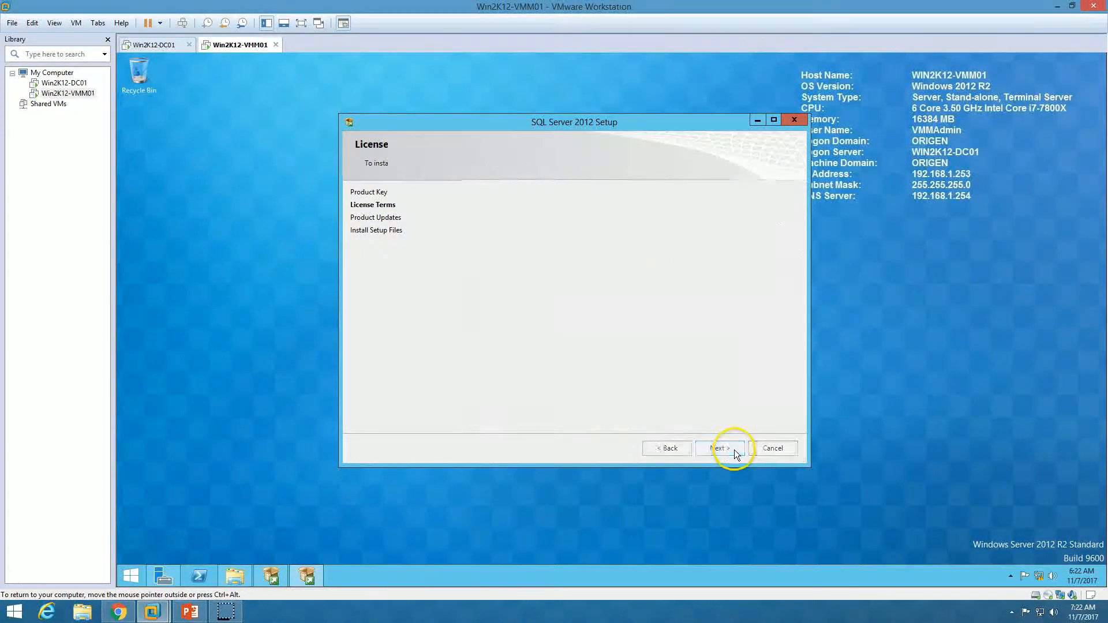
left_click(719, 448)
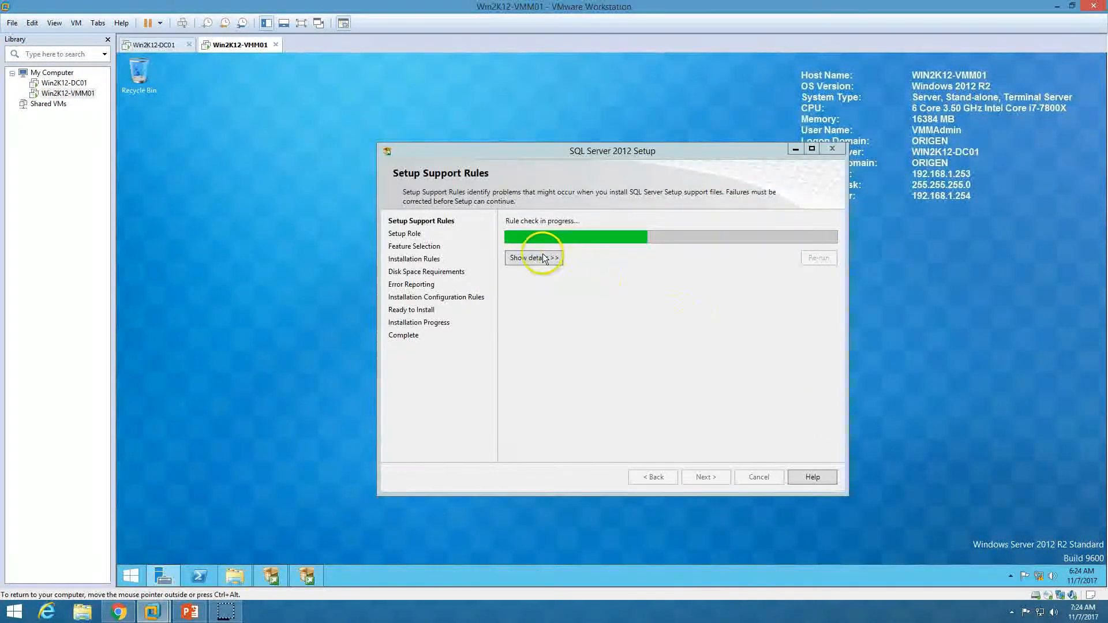
- Show the second rule check's details, inspect the Windows Firewall warning, and continue to Setup Role
left_click(541, 258)
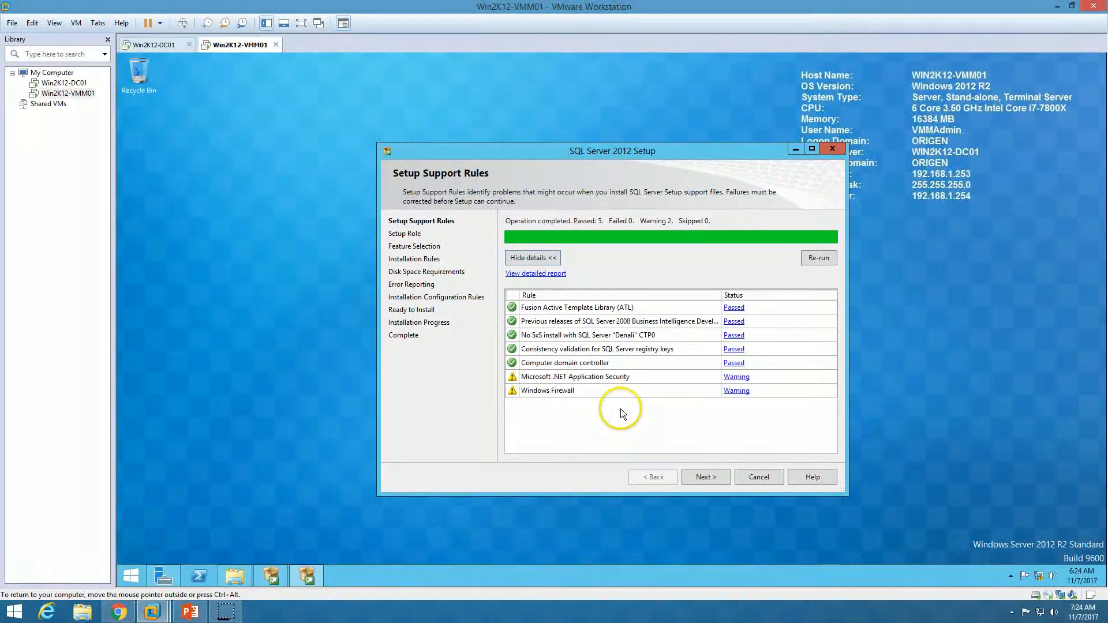
left_click(738, 392)
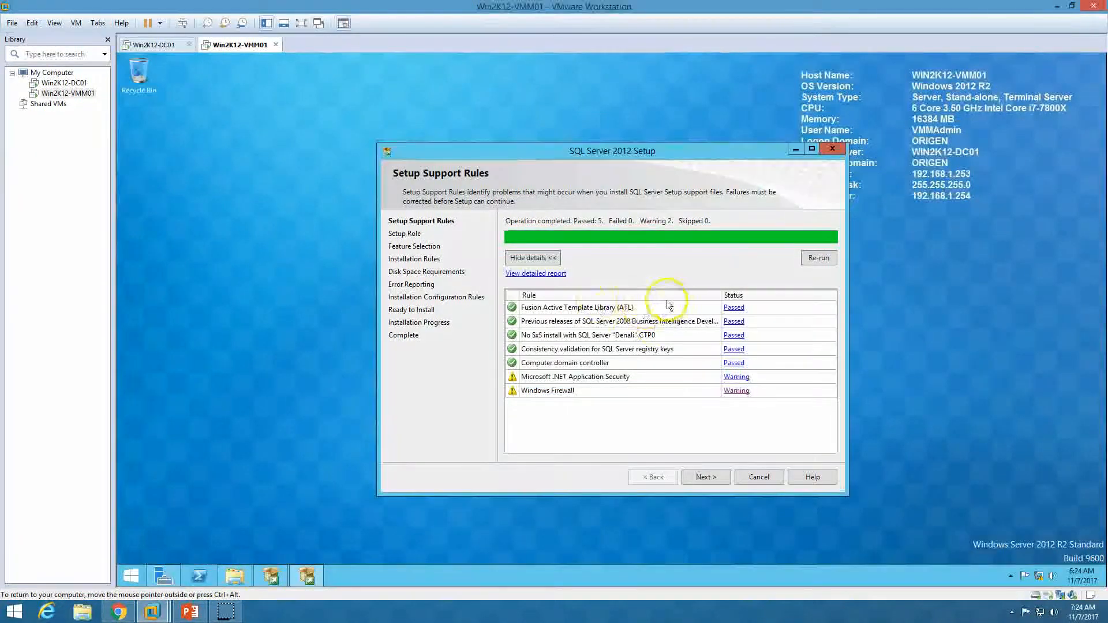
left_click(709, 475)
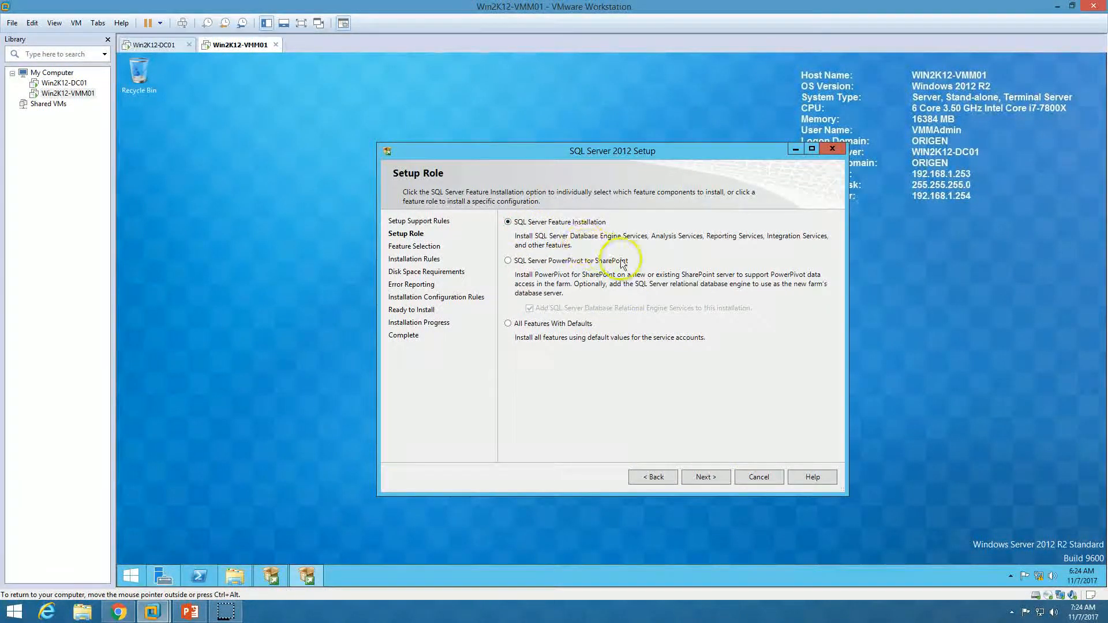
- Proceed with SQL Server Feature Installation and select Database Engine Services, Management Tools - Complete and SQL Client Connectivity SDK in the maximized setup window
left_click(714, 481)
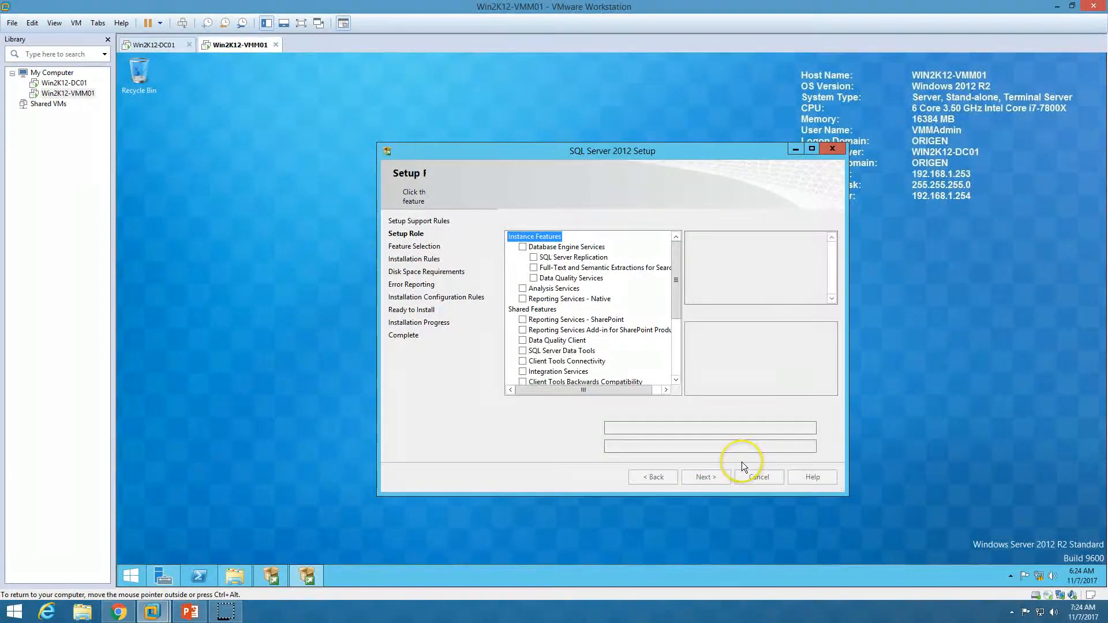
left_click(810, 149)
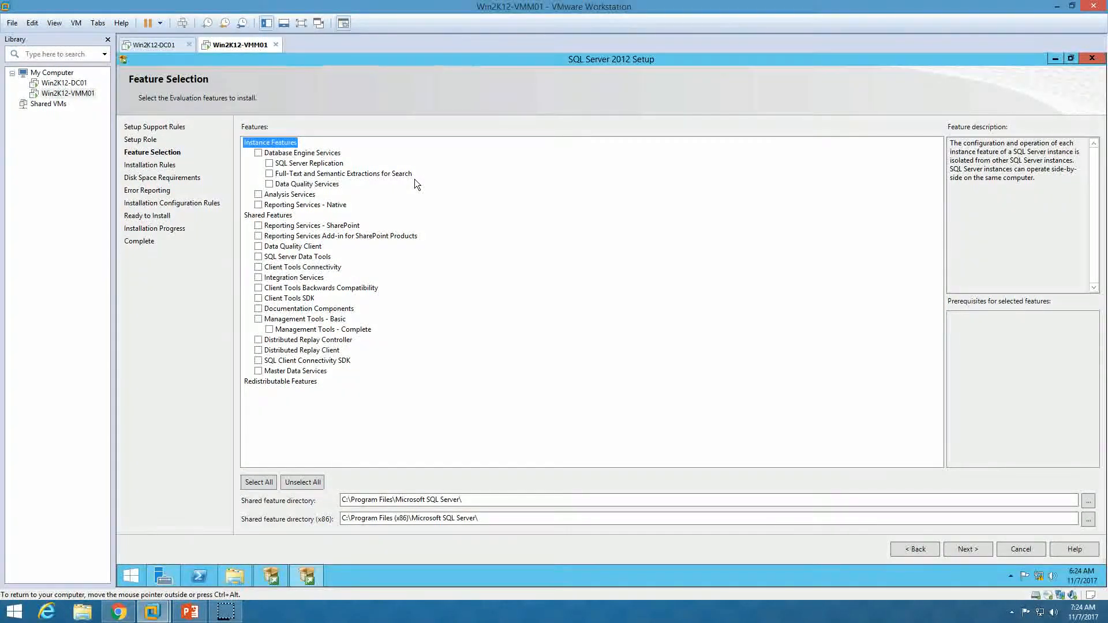
left_click(258, 154)
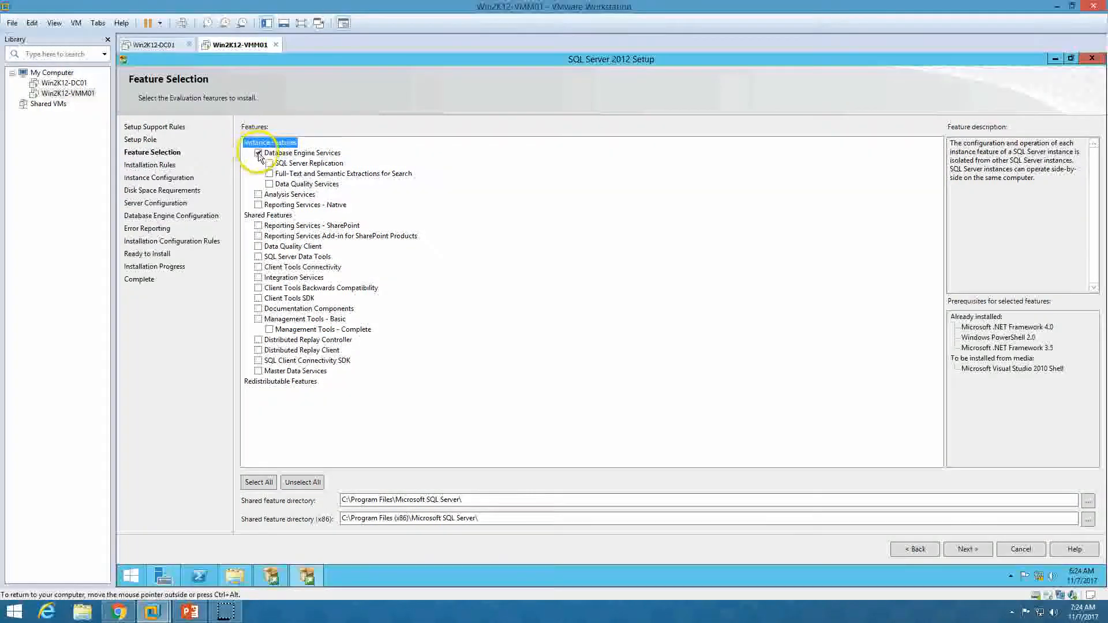
left_click(269, 329)
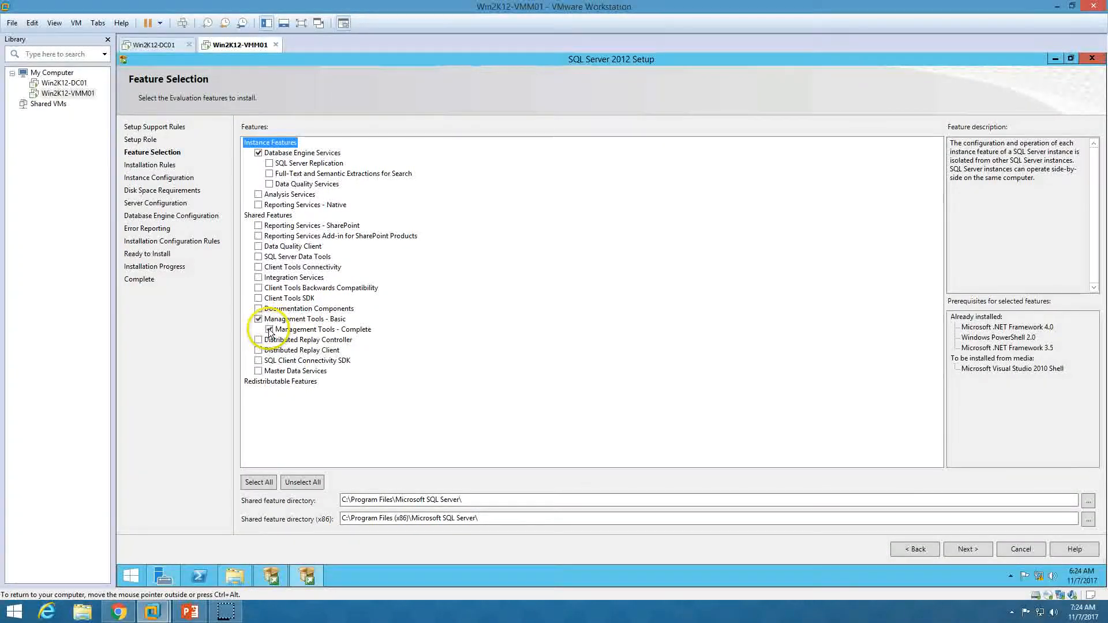
left_click(258, 360)
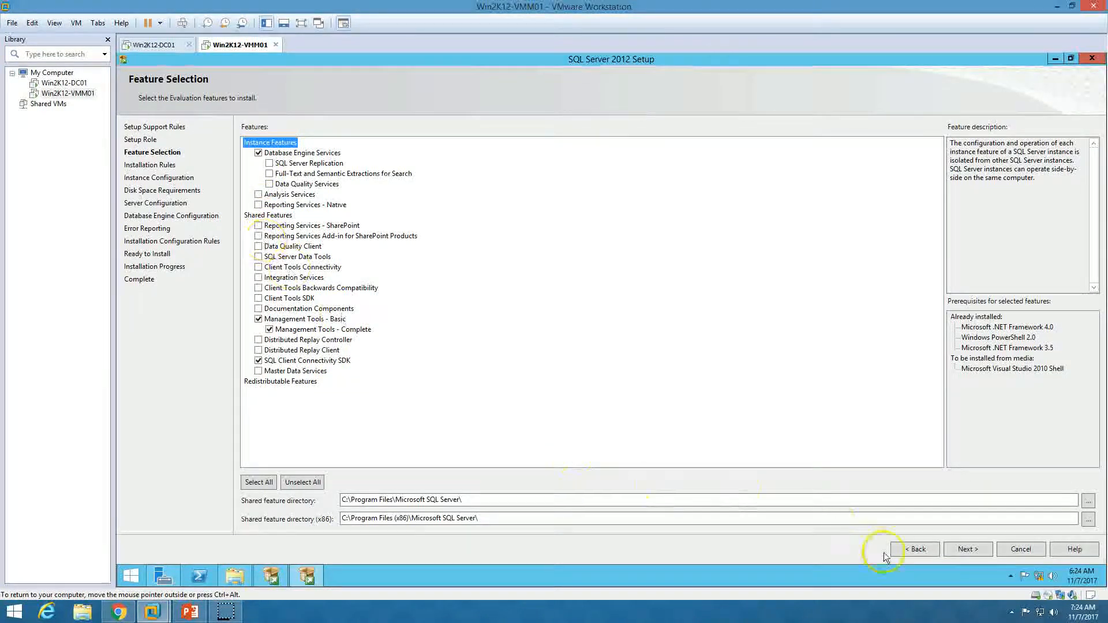
- Accept the selected features, show the Installation Rules check details, and continue to Instance Configuration
left_click(968, 549)
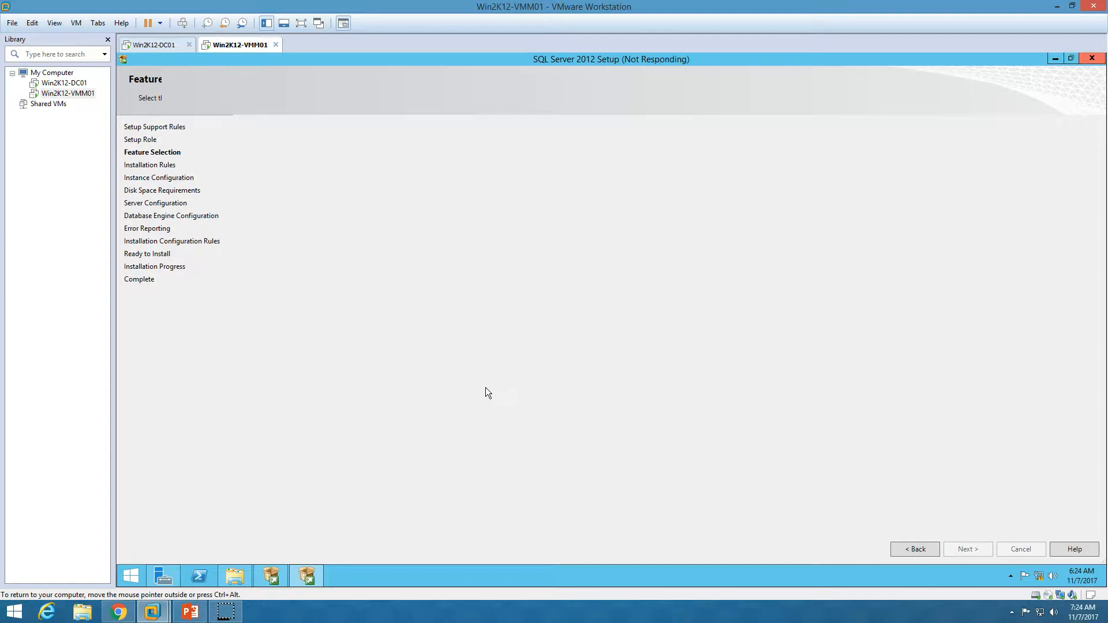
left_click(486, 385)
left_click(290, 165)
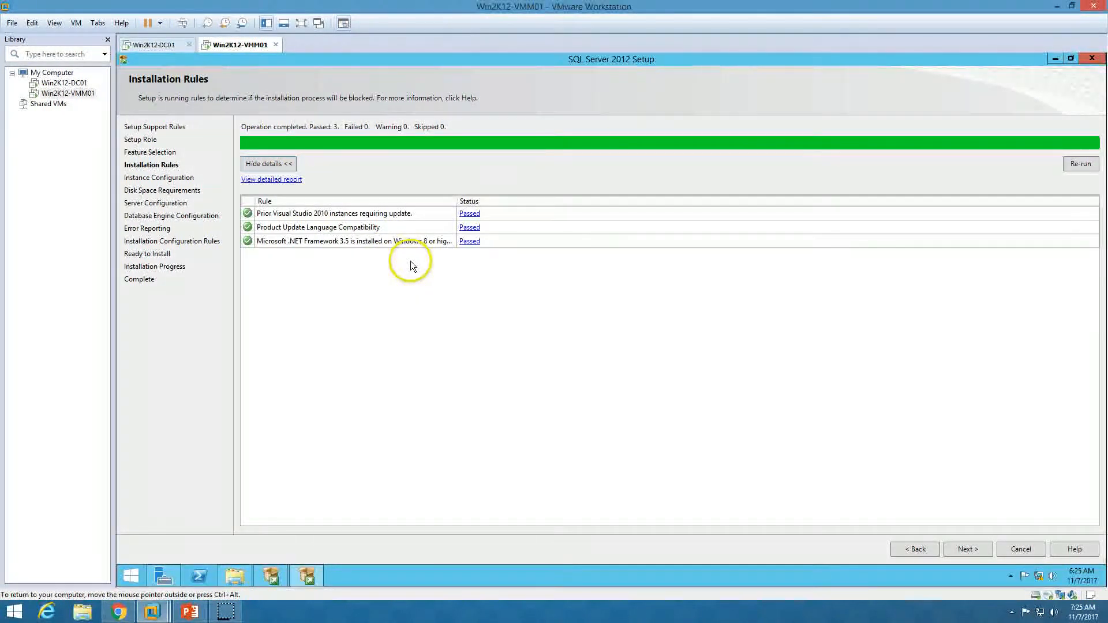
left_click(971, 549)
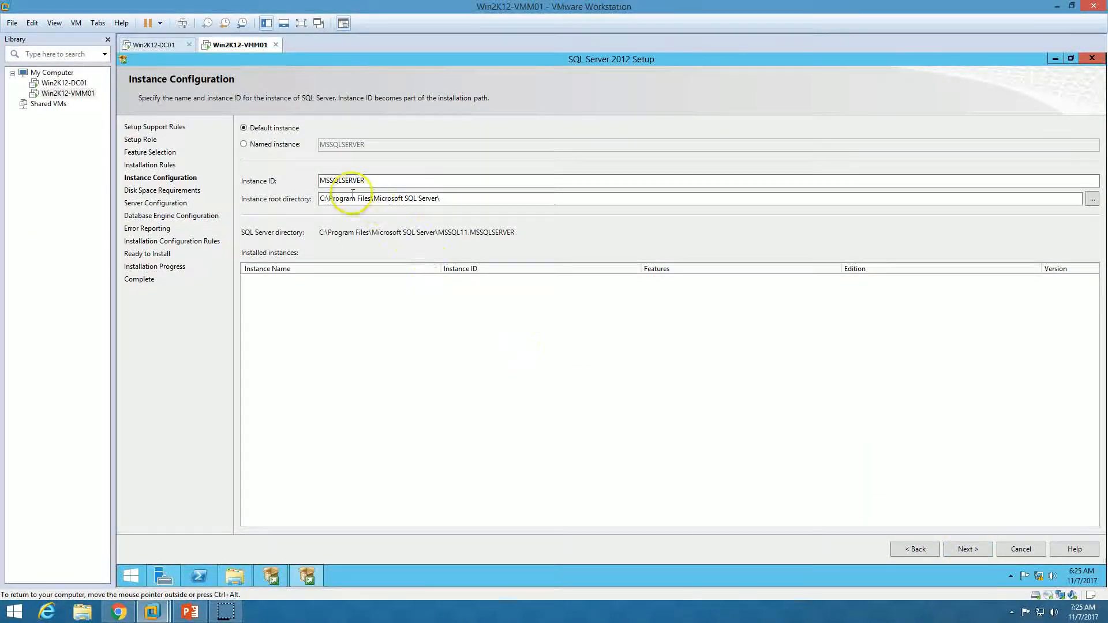
- Keep the default instance with ID MSSQLSERVER and continue past the disk space summary to Server Configuration
left_click(276, 143)
left_click(286, 128)
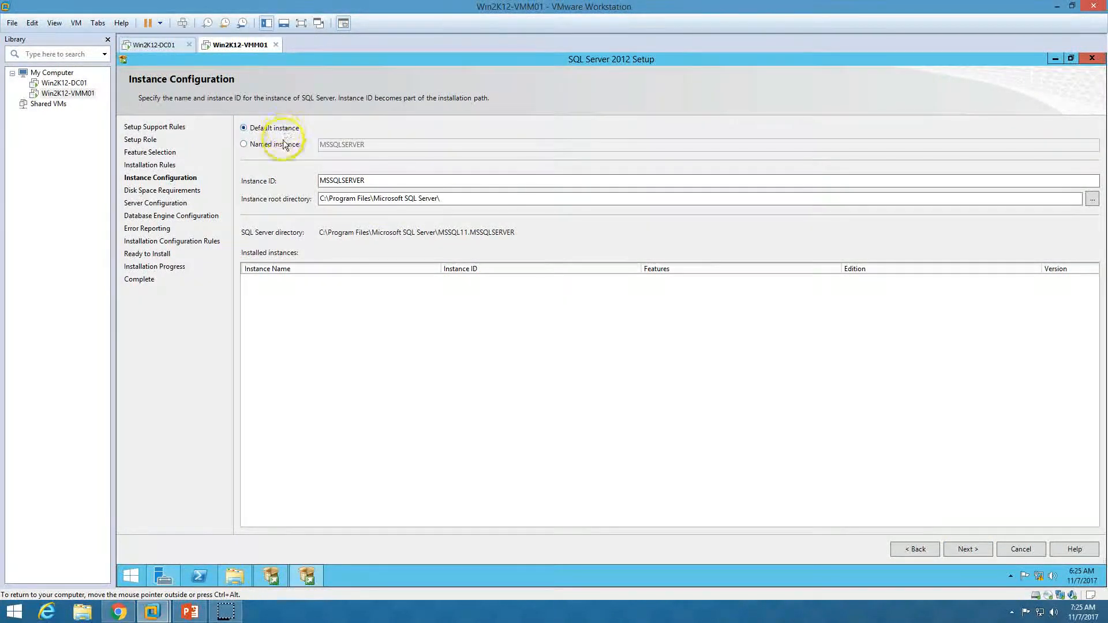
double_click(321, 181)
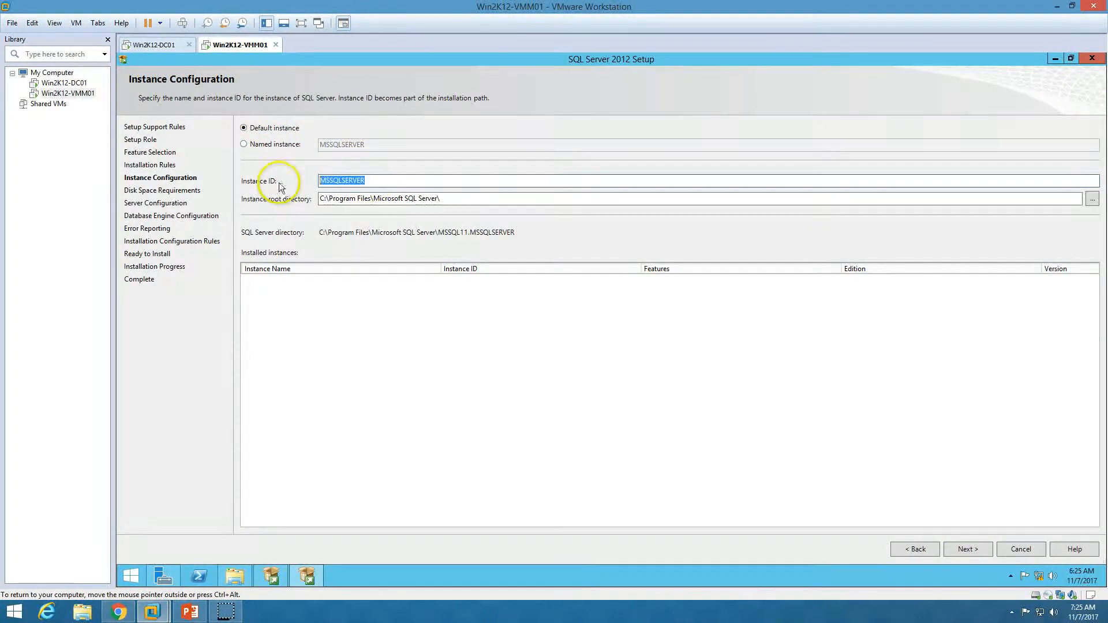
left_click(331, 319)
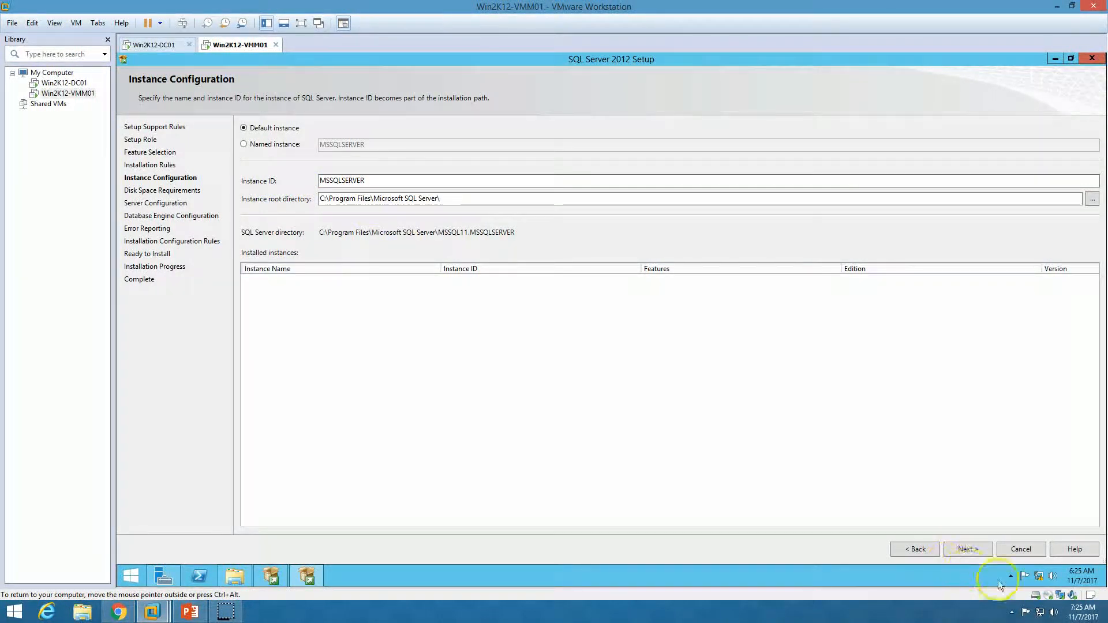
left_click(981, 548)
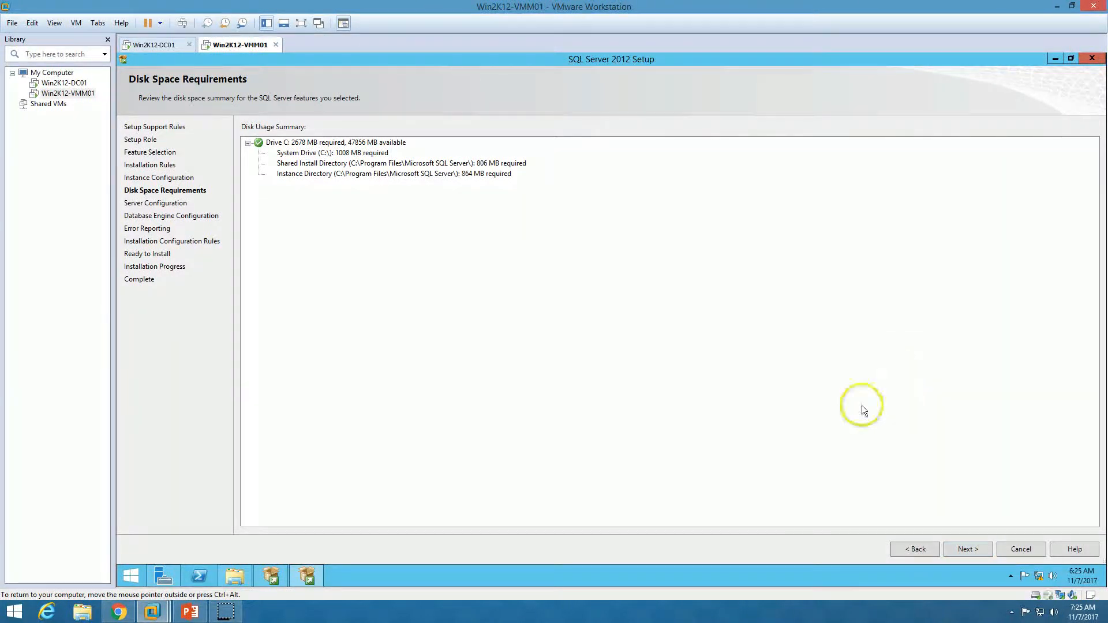
left_click(347, 154)
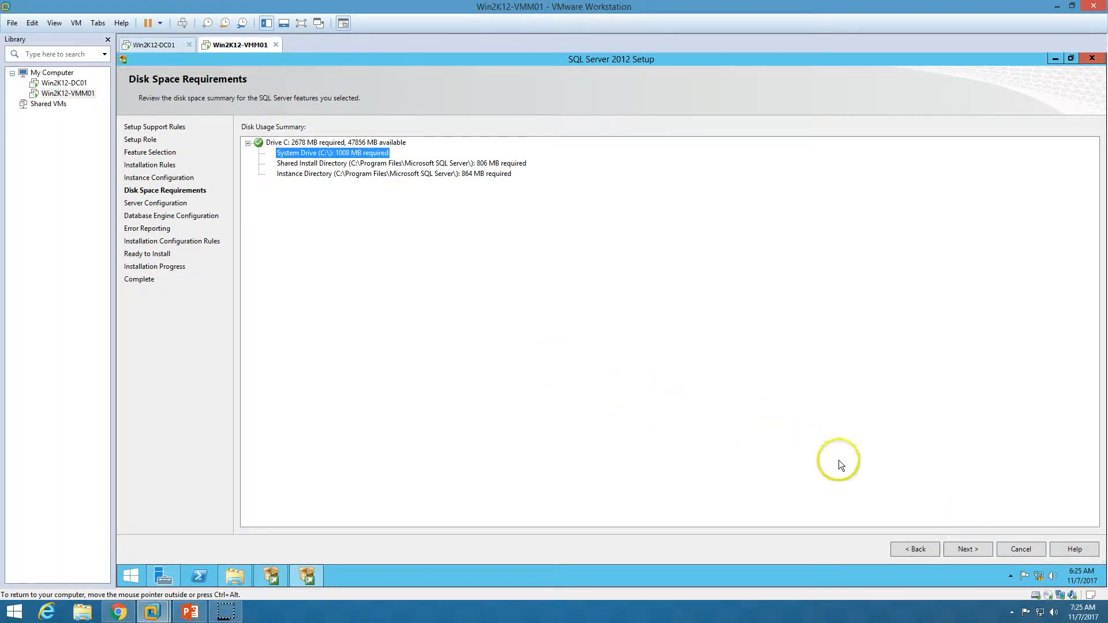
left_click(968, 549)
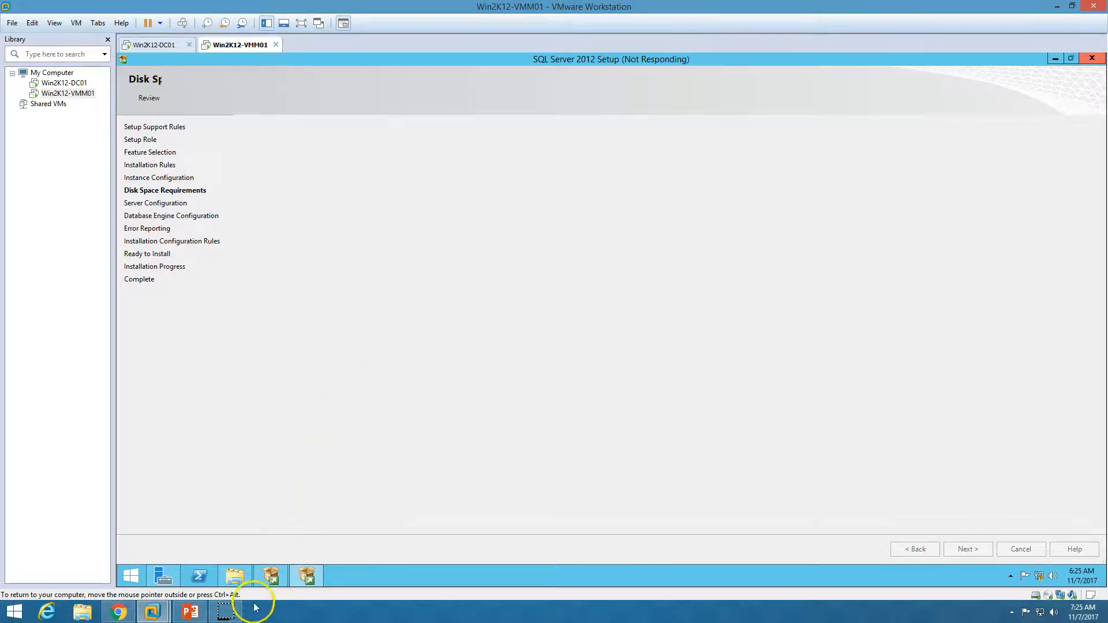
- Set the SQL Server Agent service to account ORIGEN\VMMAdmin, enter the account password, and set its startup type to Automatic
left_click(698, 175)
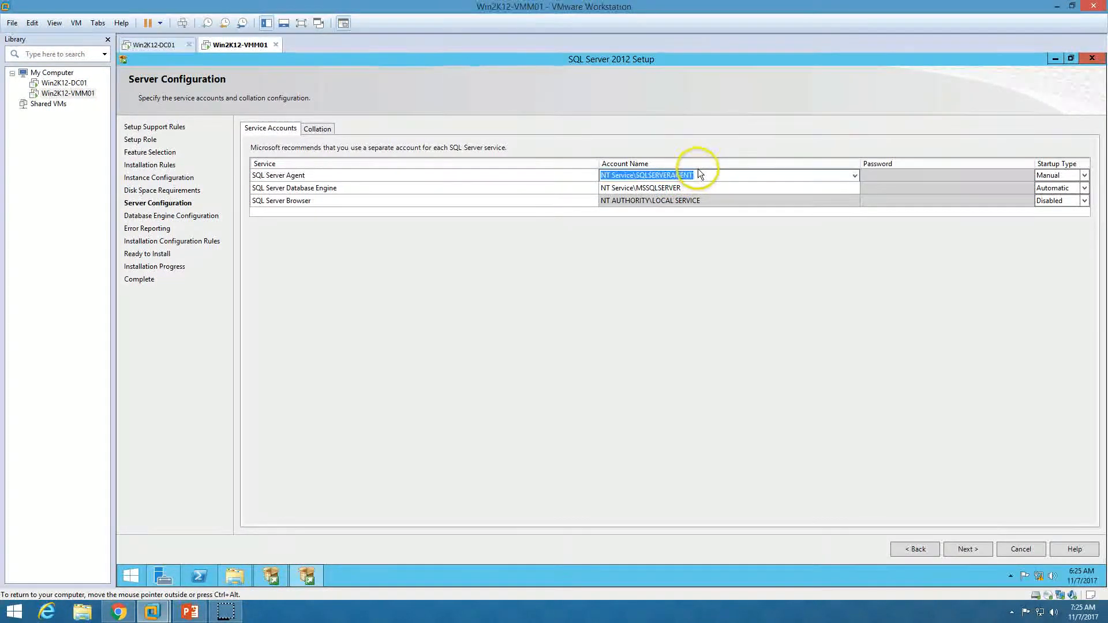
key("BackSpace")
type("ORIGEN\\VMMAdmin")
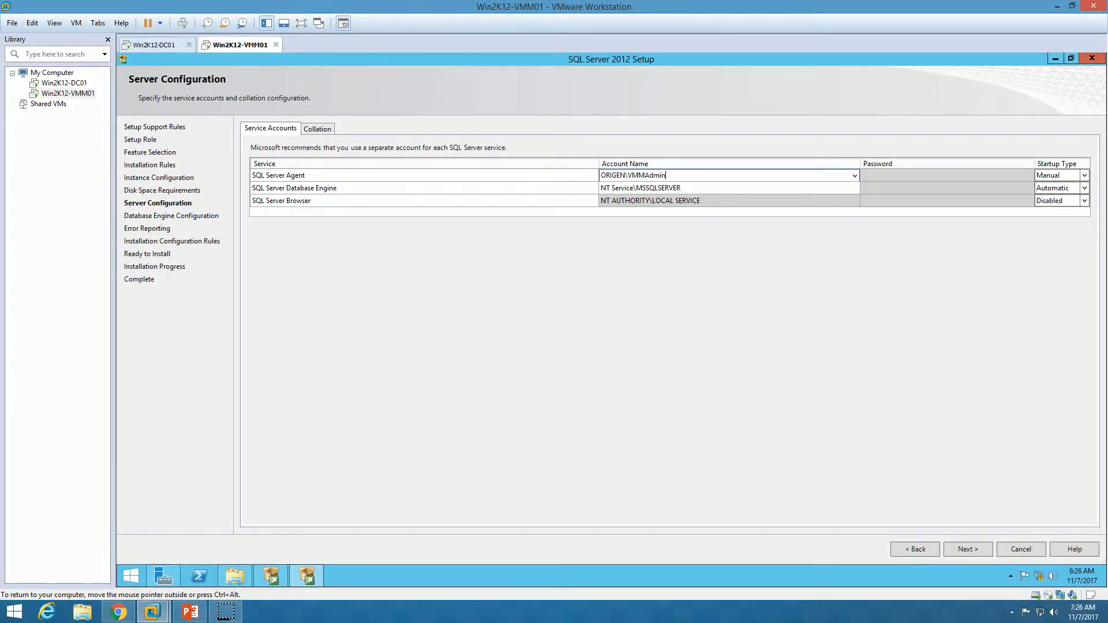
key("Tab")
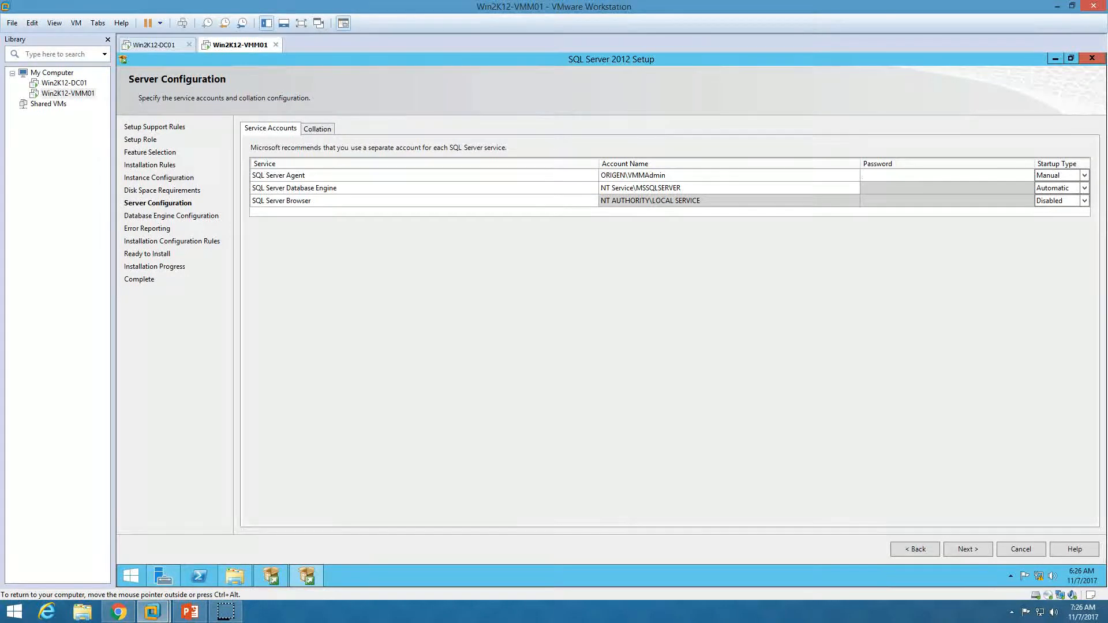
left_click(701, 171)
key("ctrl+c")
left_click(1059, 180)
left_click(1059, 180)
left_click(1054, 183)
- Set the SQL Server Database Engine account to ORIGEN\VMMAdmin, enter the account password, and continue to Database Engine Configuration
left_click(688, 185)
key("ctrl+v")
left_click(931, 189)
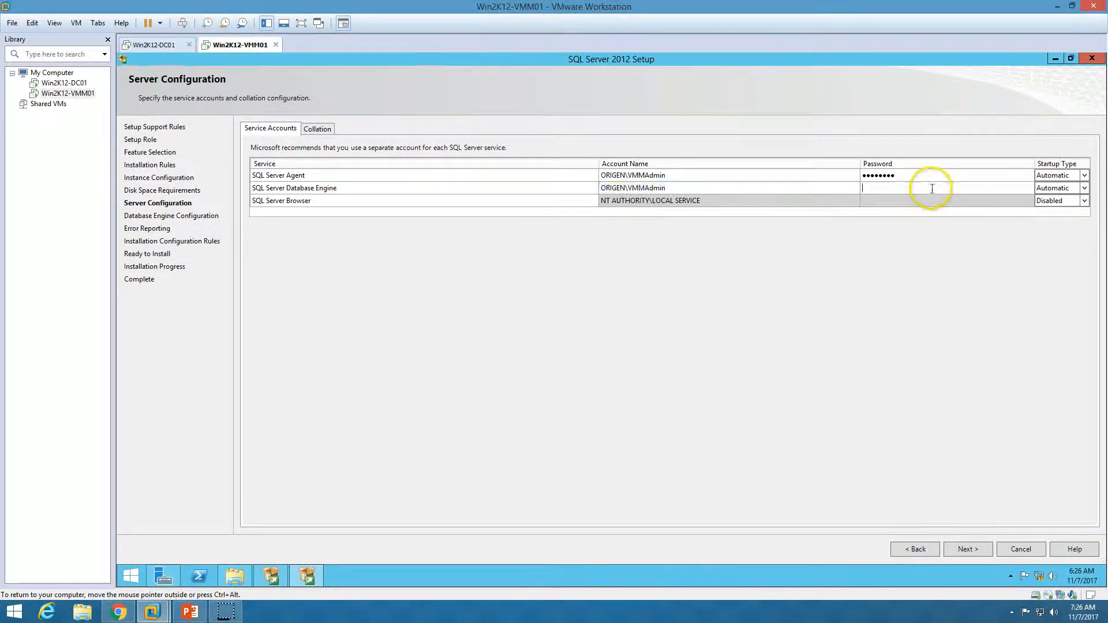
type("●●●●●")
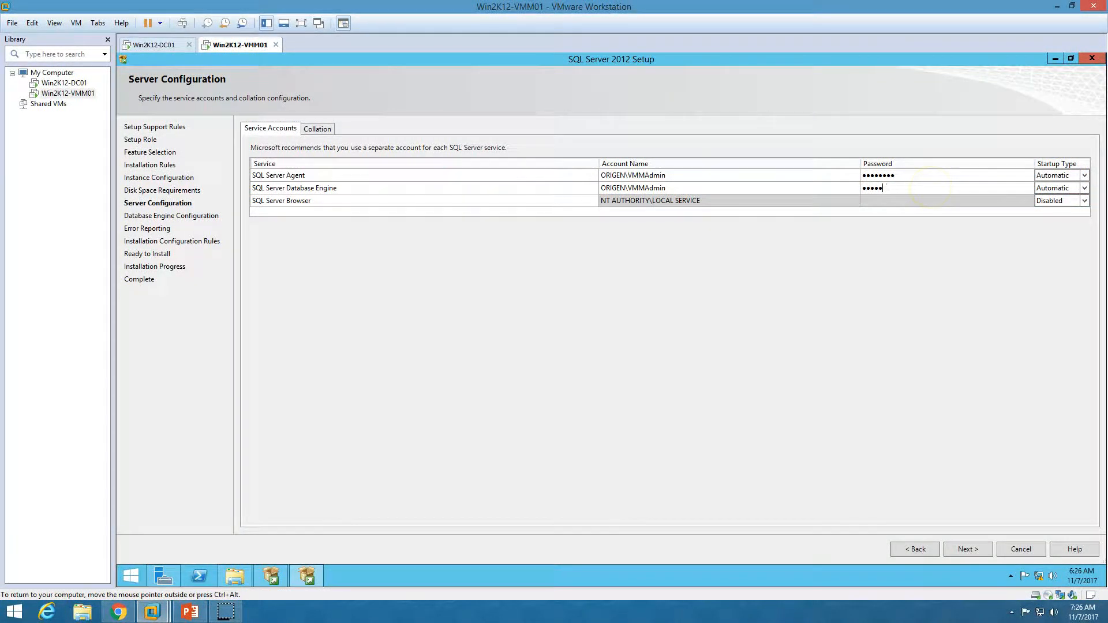
left_click(970, 549)
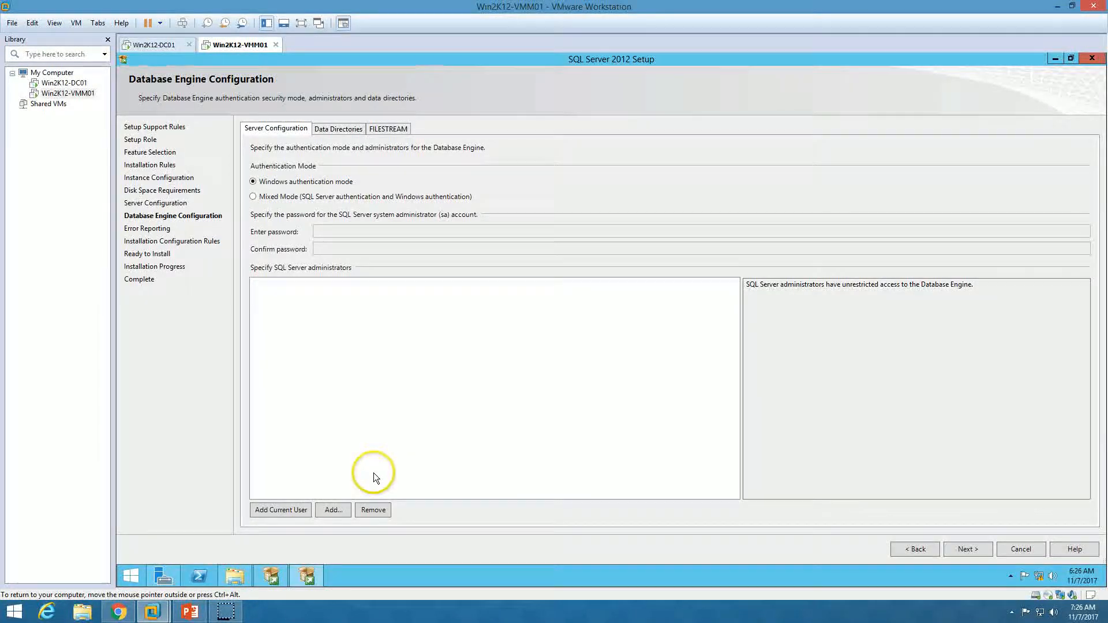
- Add the current user as SQL Server administrator and continue through error reporting and the configuration rule details to Ready to Install
left_click(282, 512)
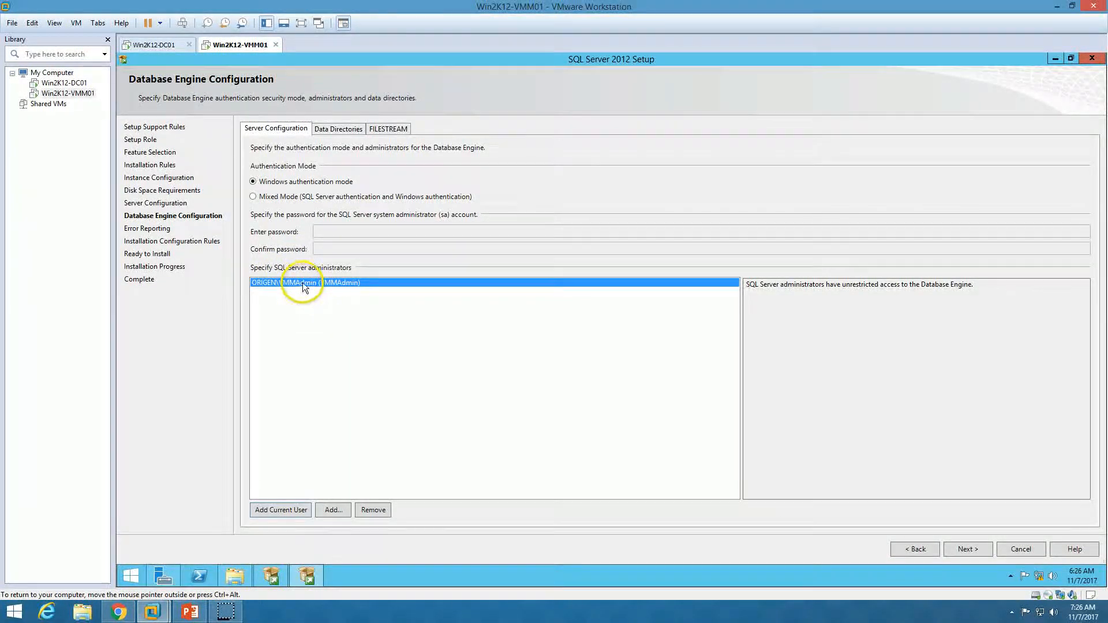
left_click(960, 550)
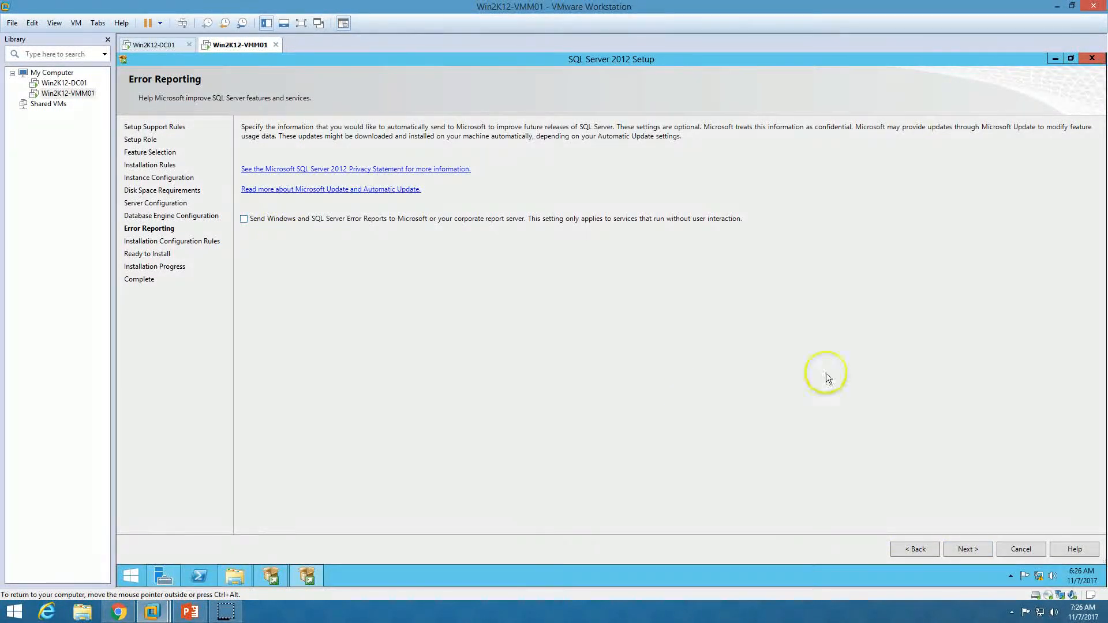
left_click(969, 554)
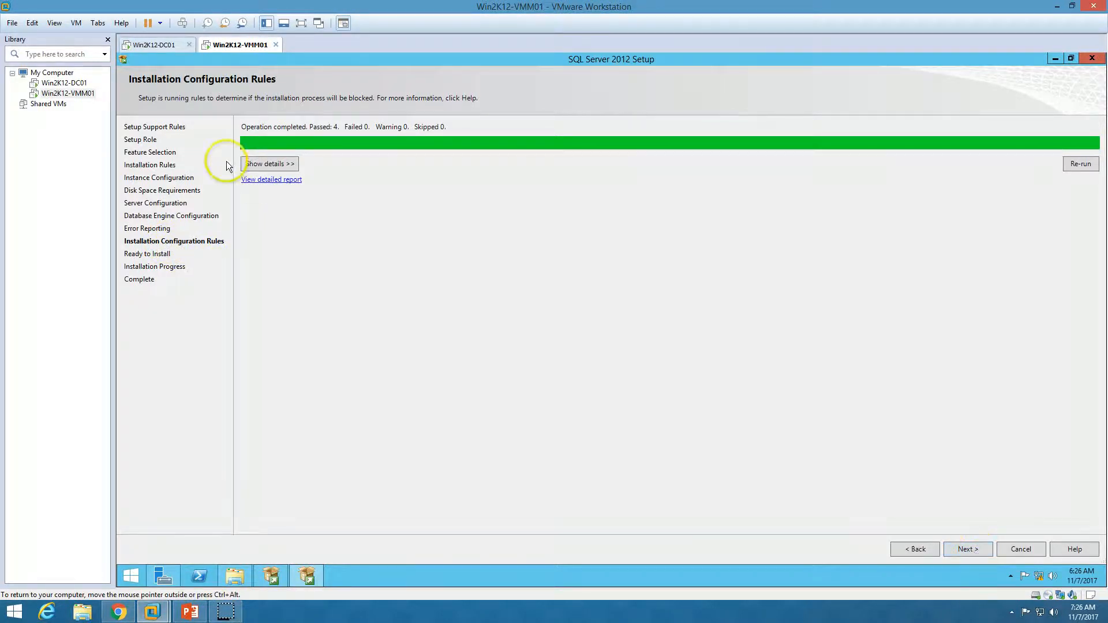
left_click(260, 165)
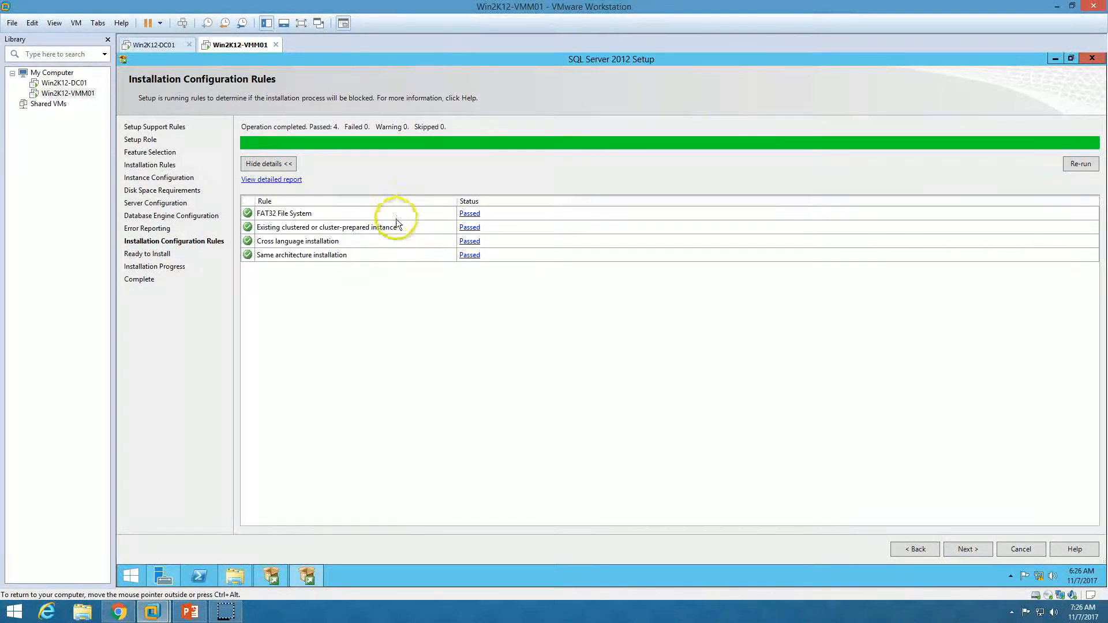
left_click(967, 548)
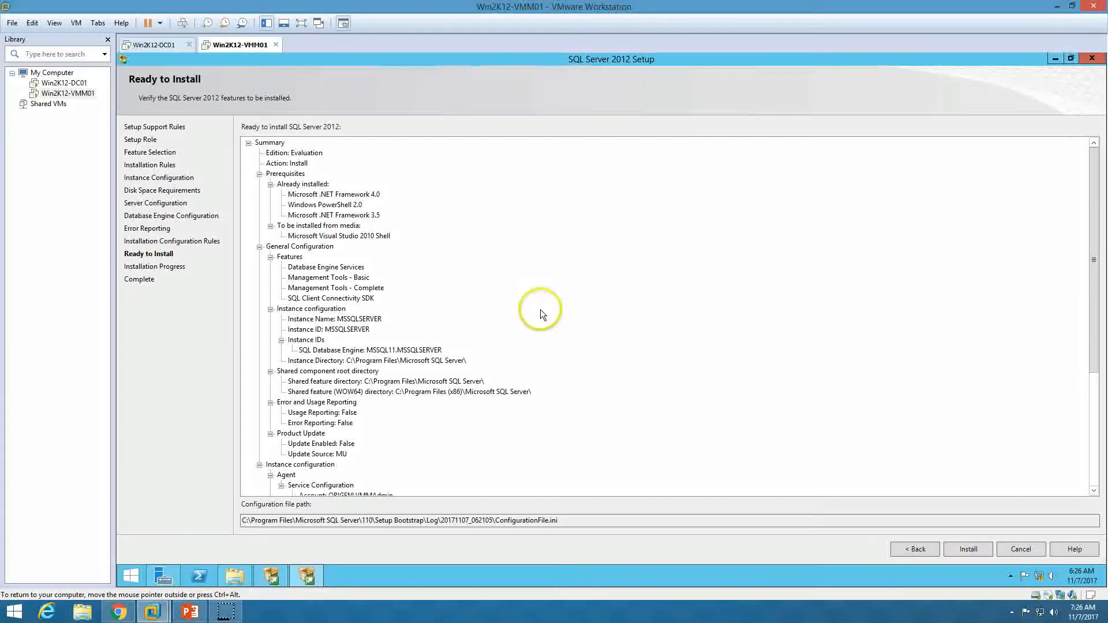
- Review the Ready to Install summary, including service accounts and administrators, and start the SQL Server 2012 installation
left_click(397, 260)
scroll(397, 263, "down", 6)
scroll(394, 366, "up", 6)
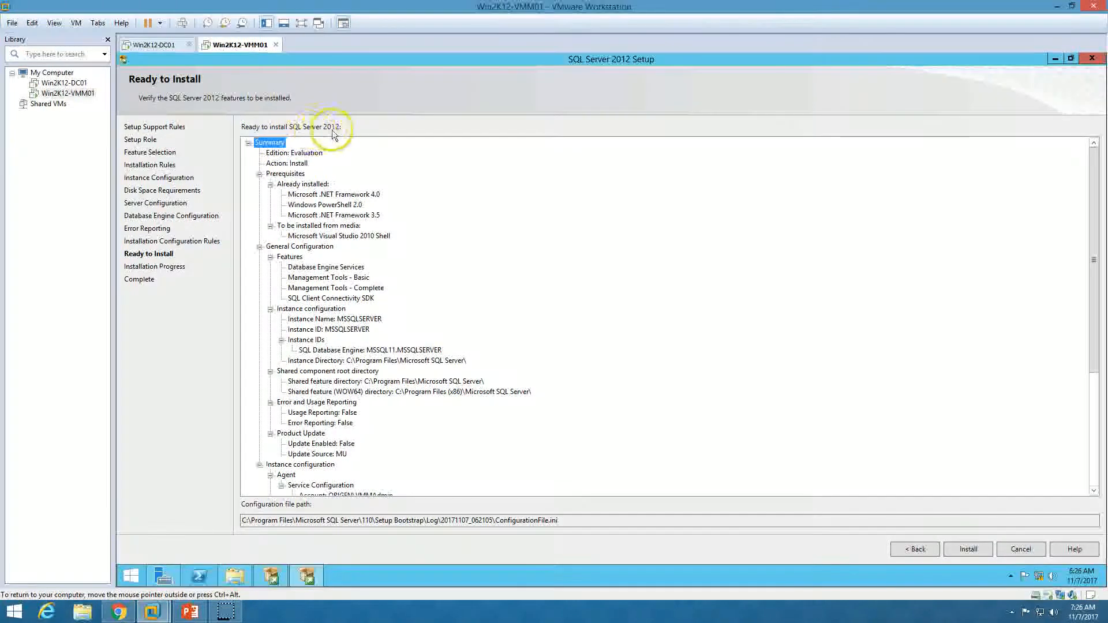
left_click(346, 235)
scroll(360, 346, "down", 6)
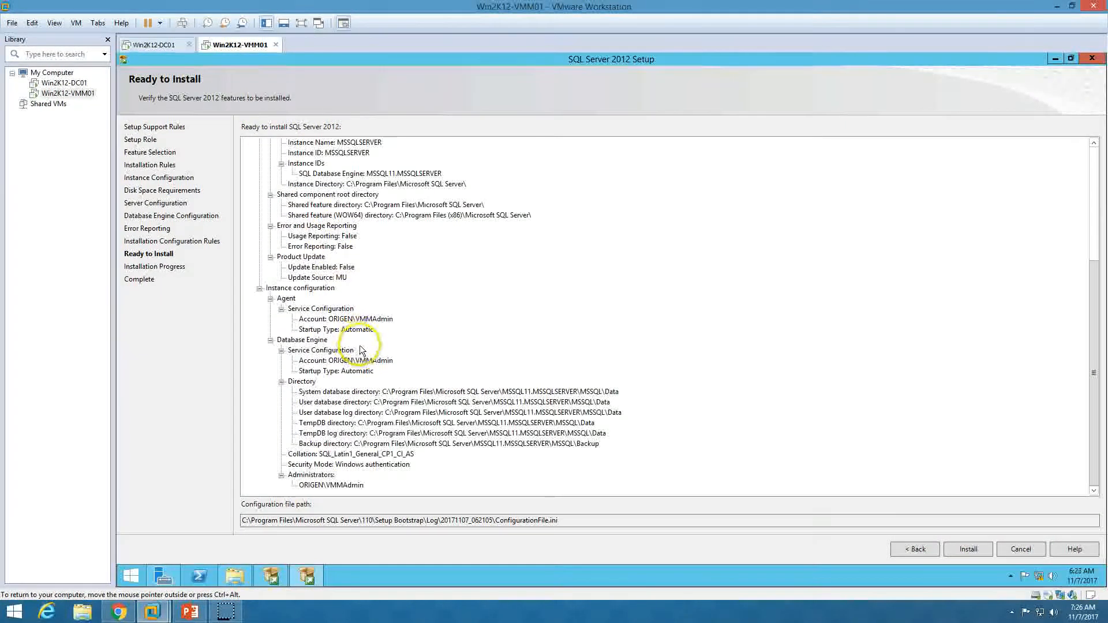
left_click(332, 486)
left_click(375, 423)
scroll(381, 427, "up", 5)
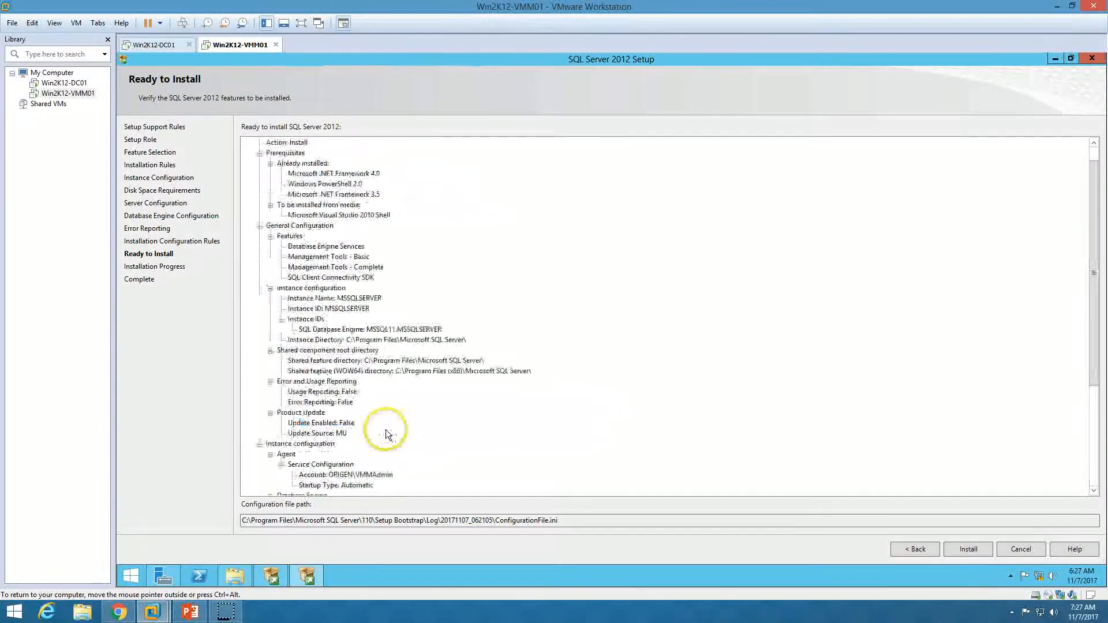
left_click(974, 550)
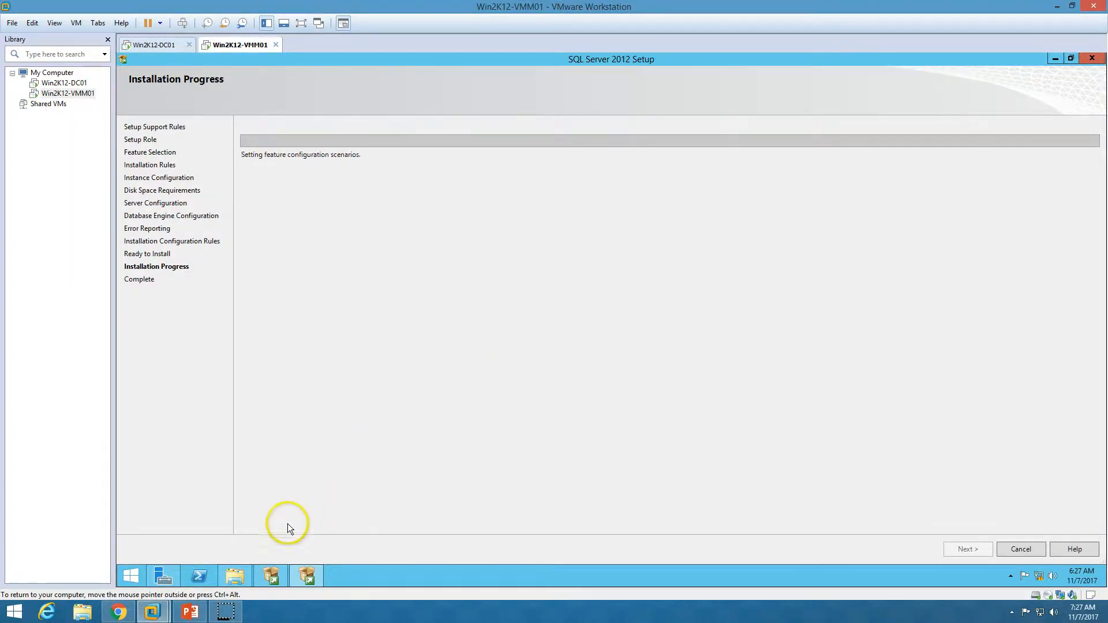
- Check the VMM 2012 R2 installation steps in the PowerPoint slide show and return to VMware Workstation
left_click(187, 611)
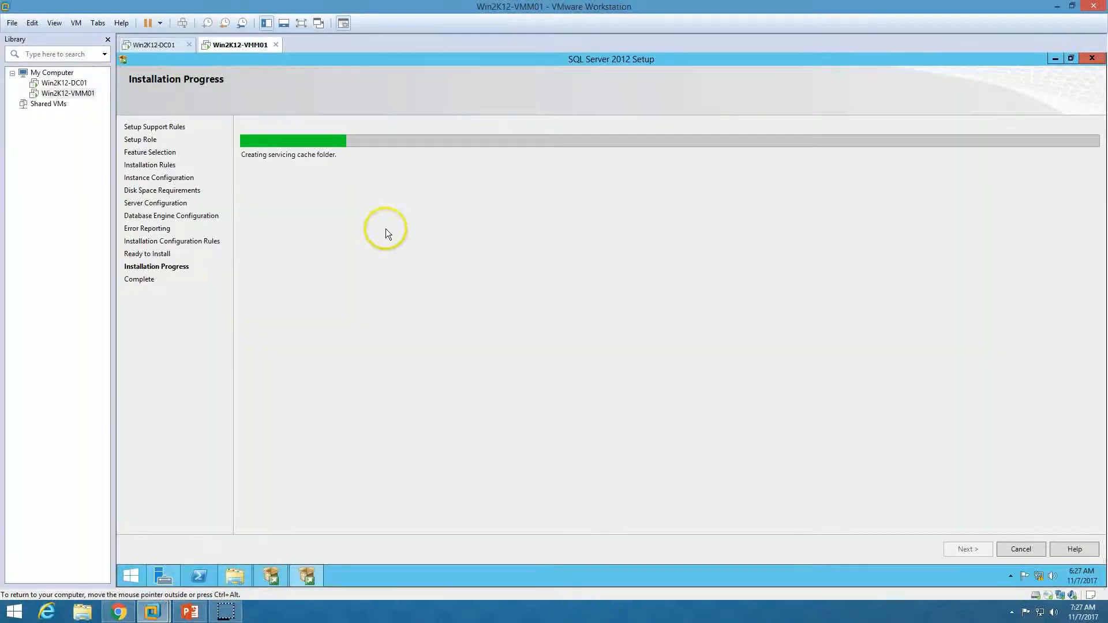
left_click(190, 612)
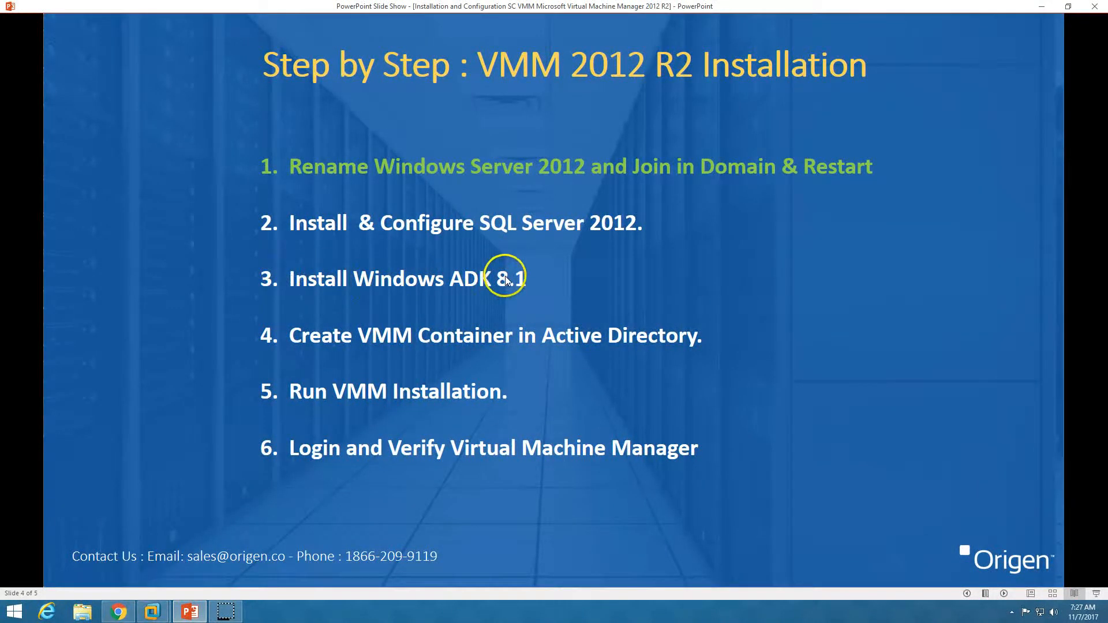
left_click(190, 611)
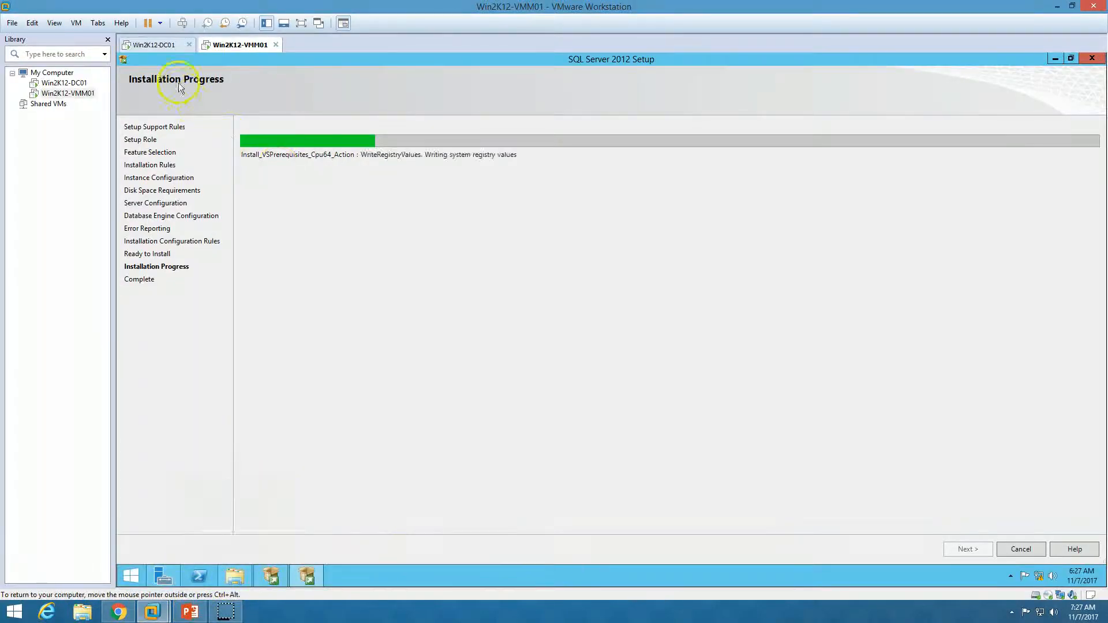
- Switch to the Win2K12-DC01 virtual machine and open ADSI Edit from Server Manager in a maximized window
left_click(156, 45)
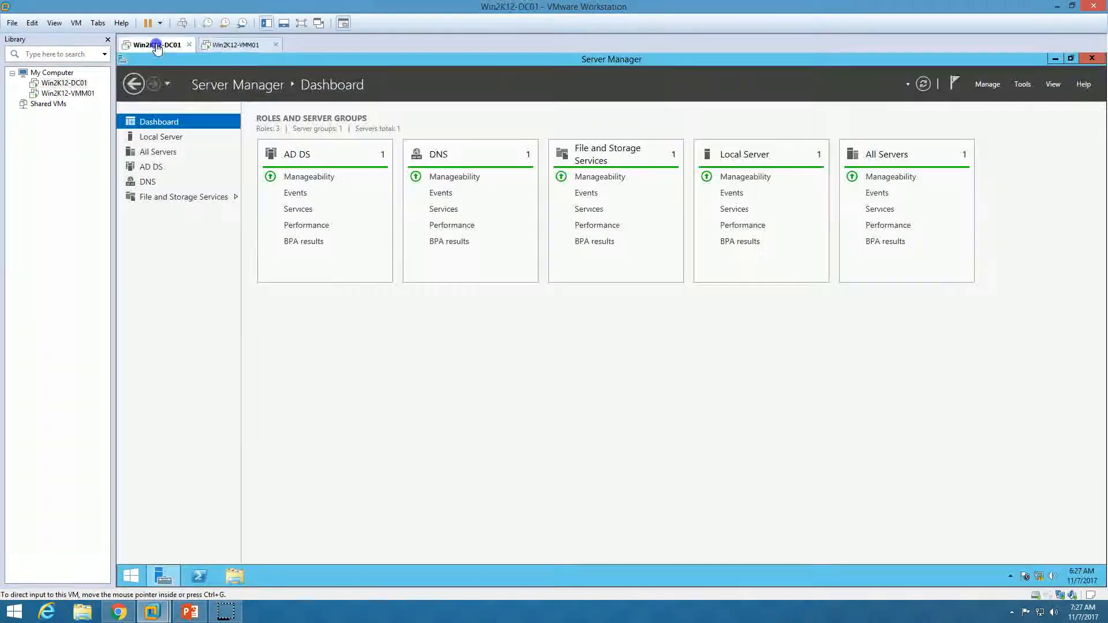
left_click(1022, 85)
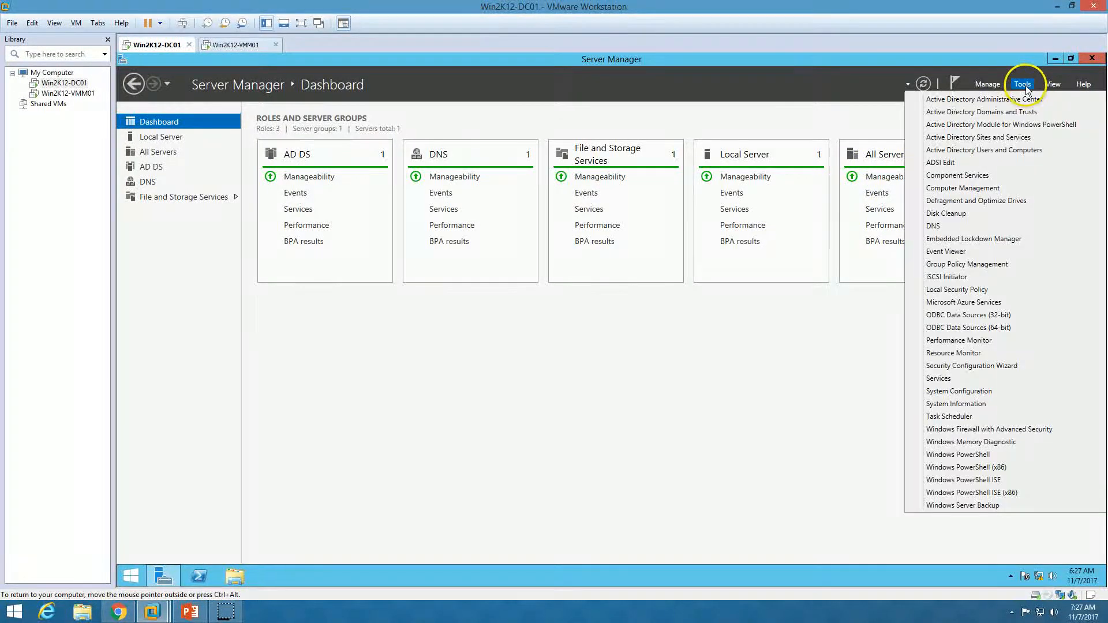
left_click(954, 164)
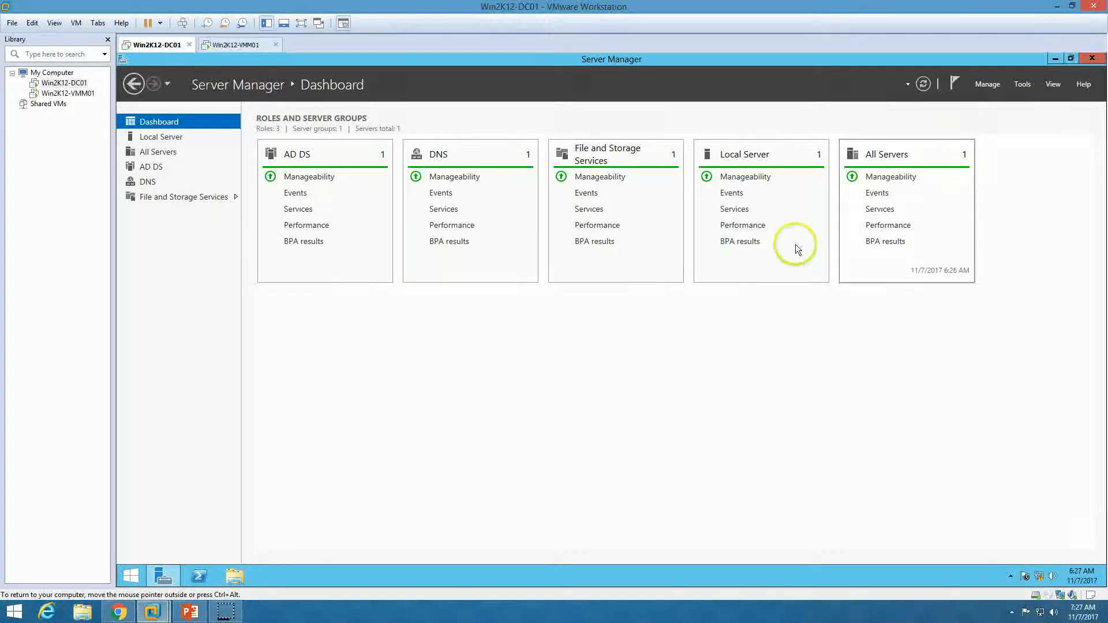
double_click(329, 95)
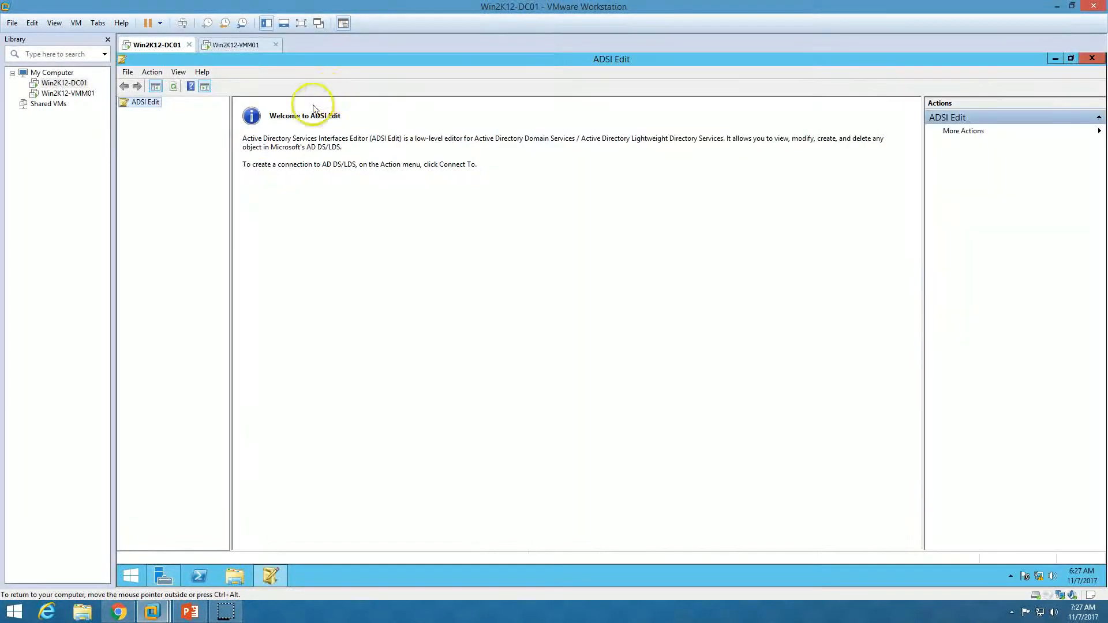
- Connect ADSI Edit to the Default naming context of the logged-in domain, checking the LDAP path in the connection settings
right_click(151, 103)
left_click(187, 115)
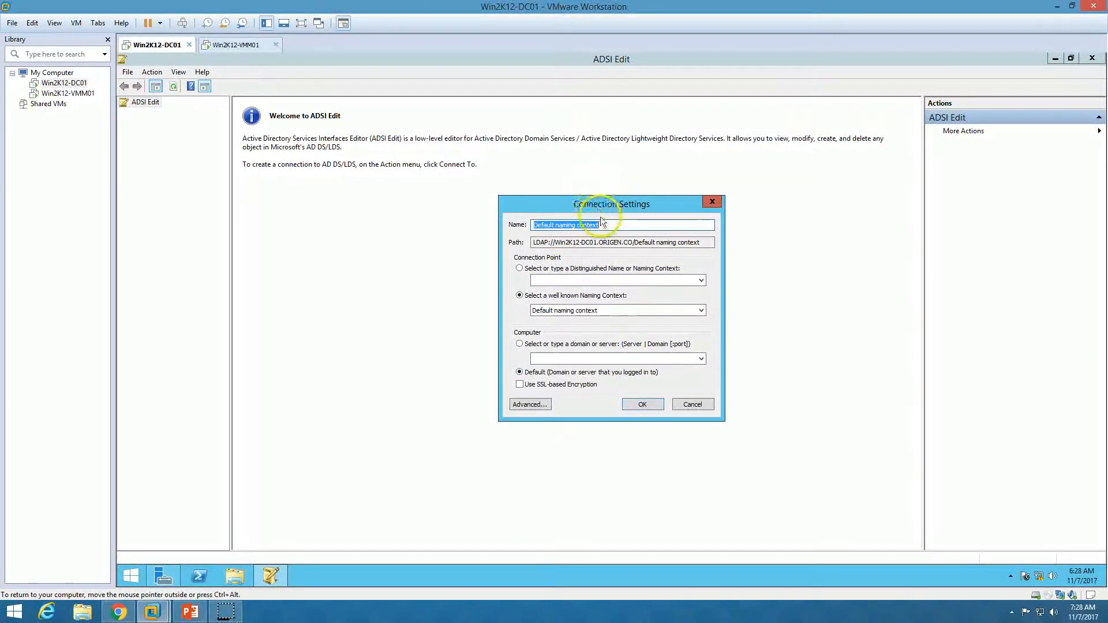
left_click_drag(606, 205, 614, 182)
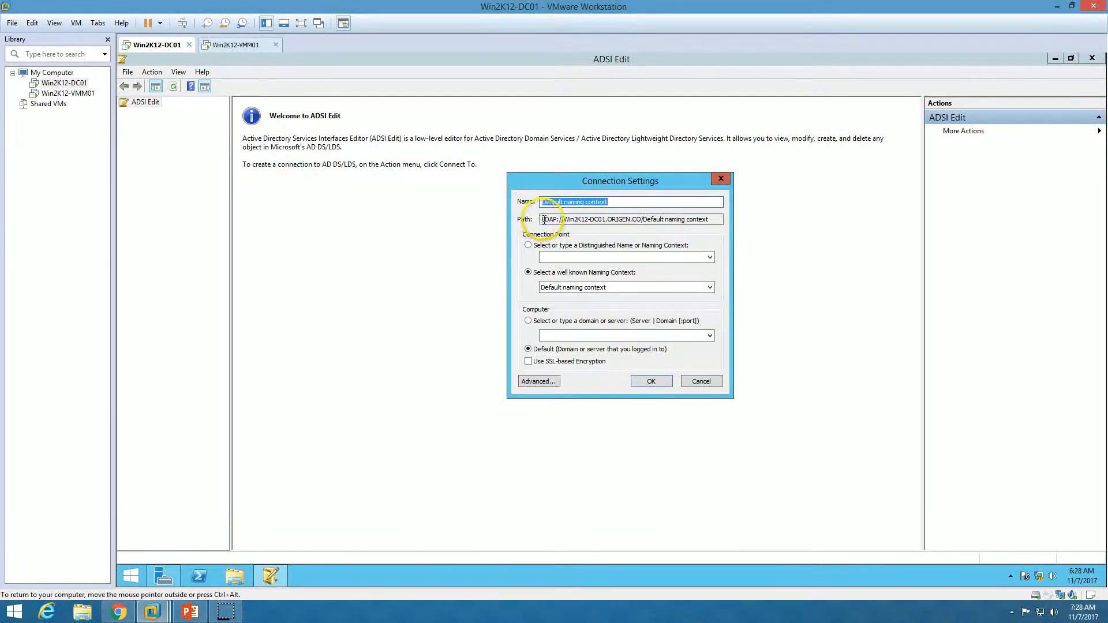
mouse_move(544, 219)
left_mouse_down()
mouse_move(683, 220)
mouse_move(544, 219)
left_mouse_up()
left_click(701, 220)
left_click(655, 382)
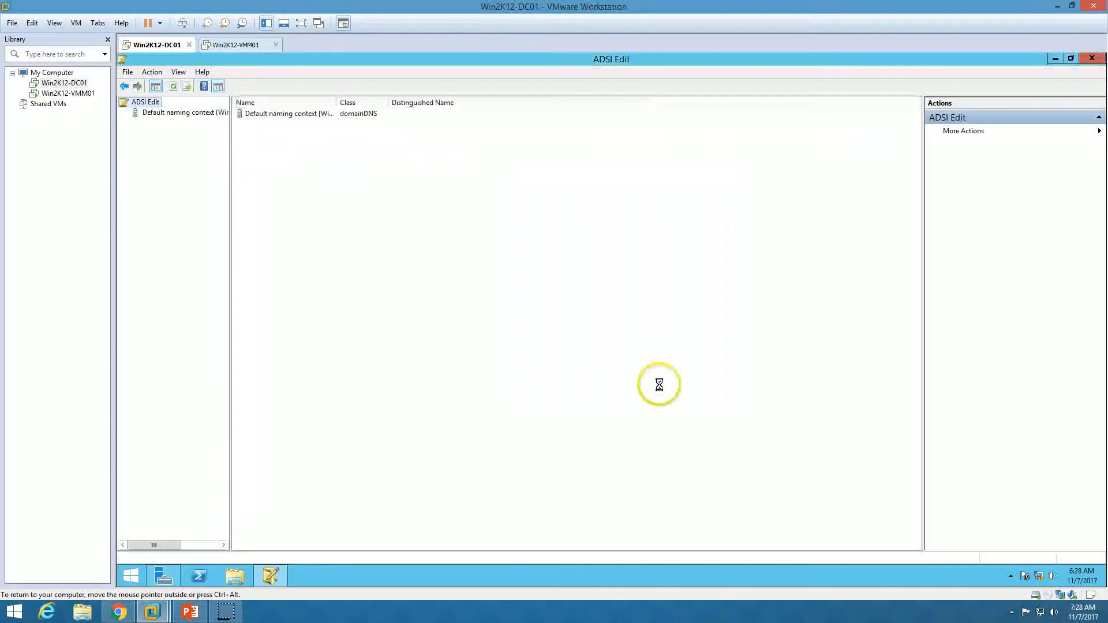
- Expand the Default naming context and show the contents of DC=ORIGEN,DC=CO
left_click(168, 112)
left_click(124, 114)
left_click(161, 123)
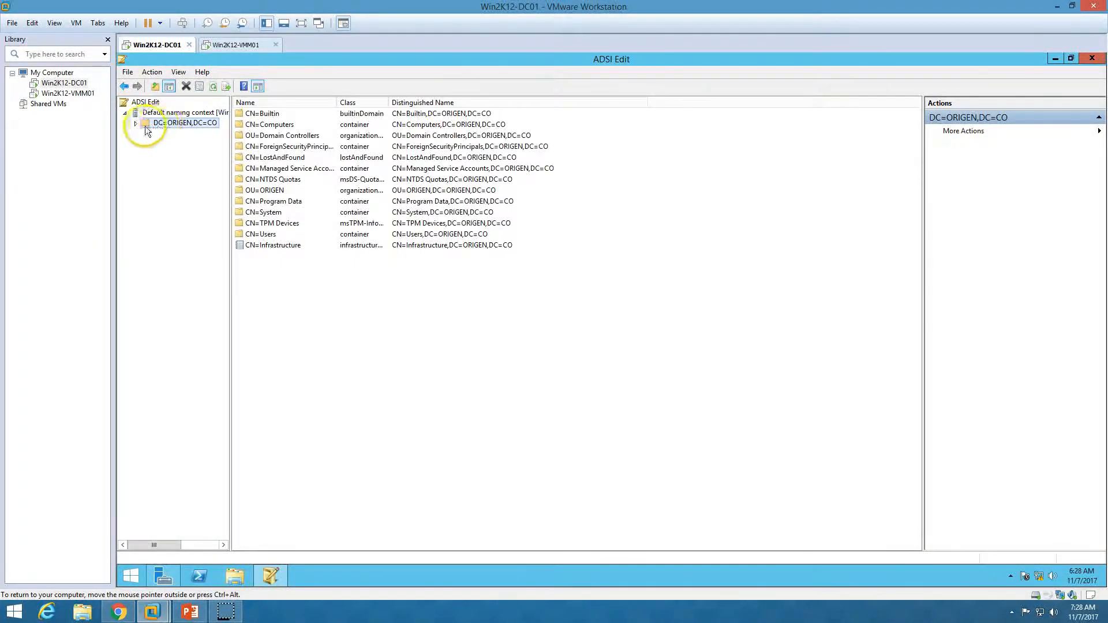
- Create a container object named SCVMM under DC=ORIGEN,DC=CO and show its contents
left_click(137, 123)
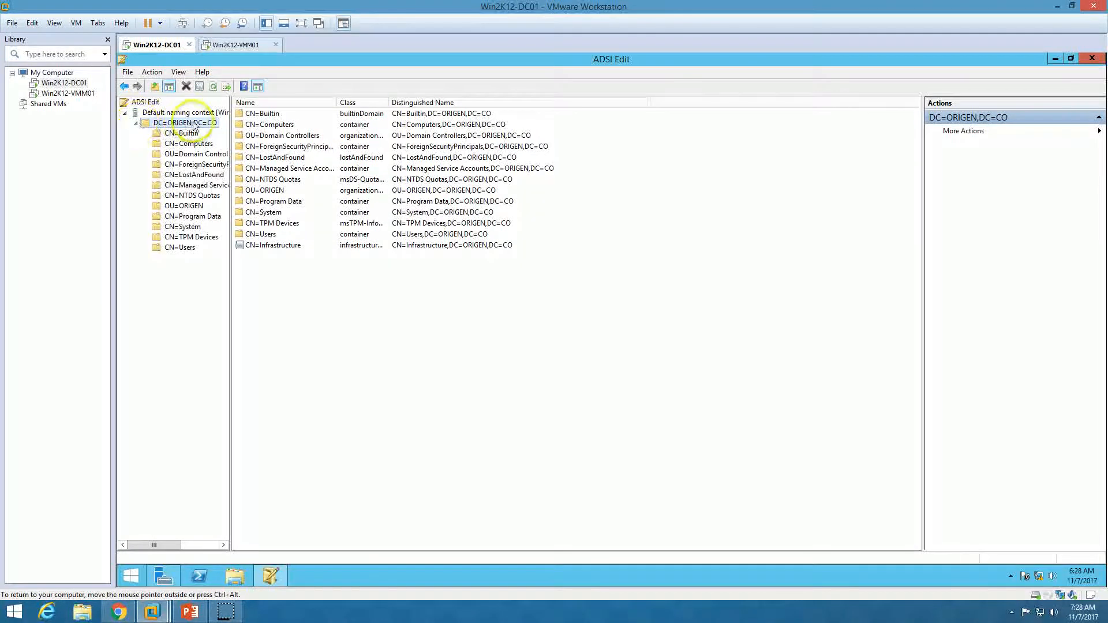
right_click(203, 129)
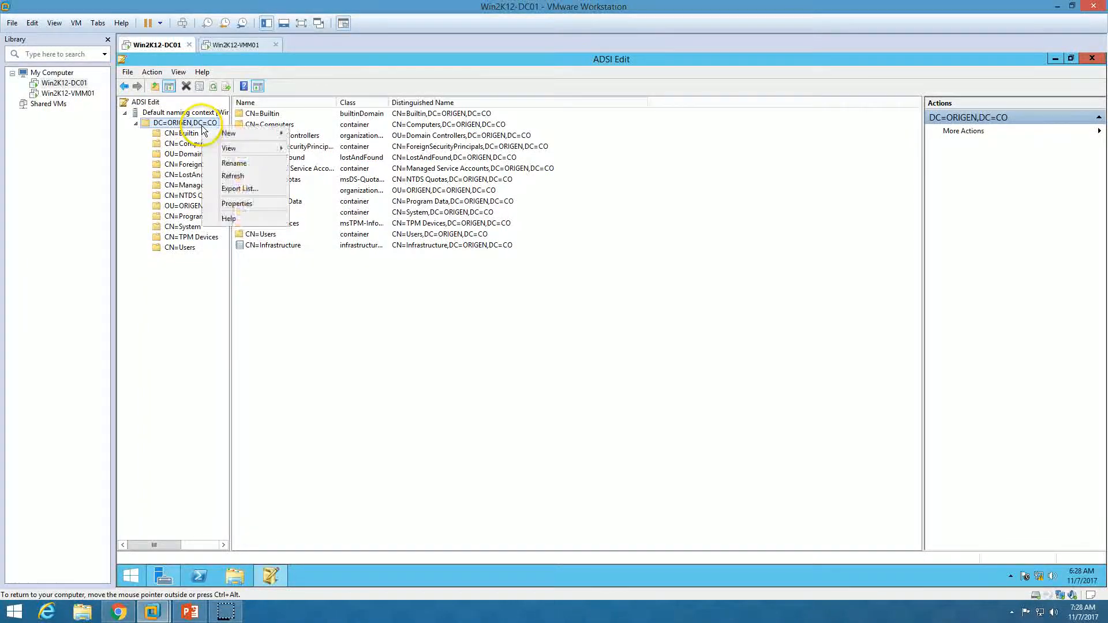
mouse_move(229, 133)
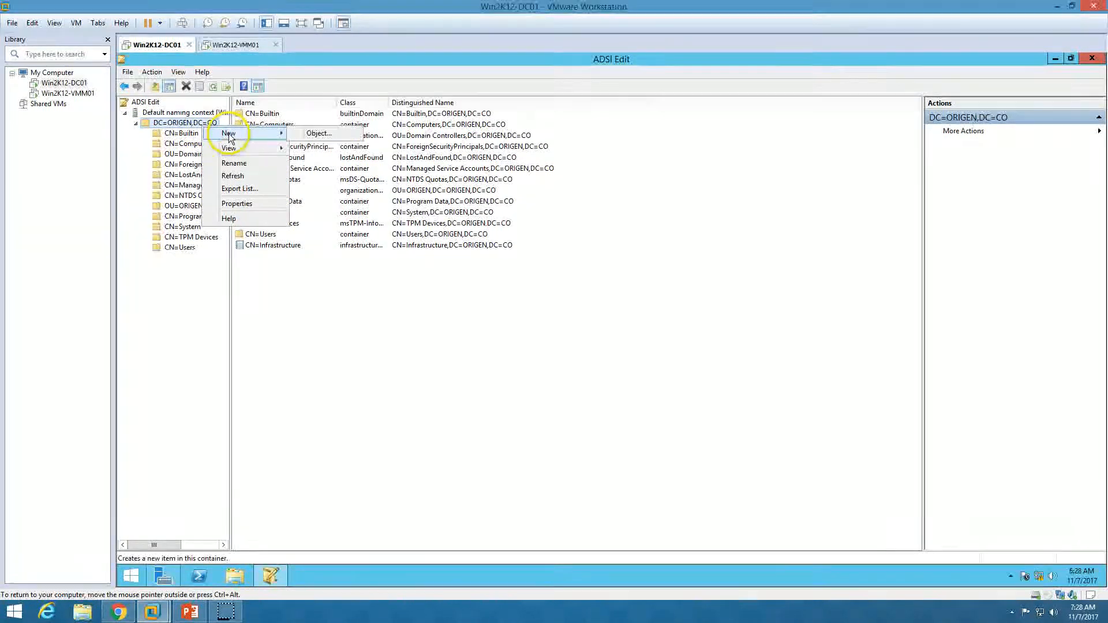
left_click(340, 134)
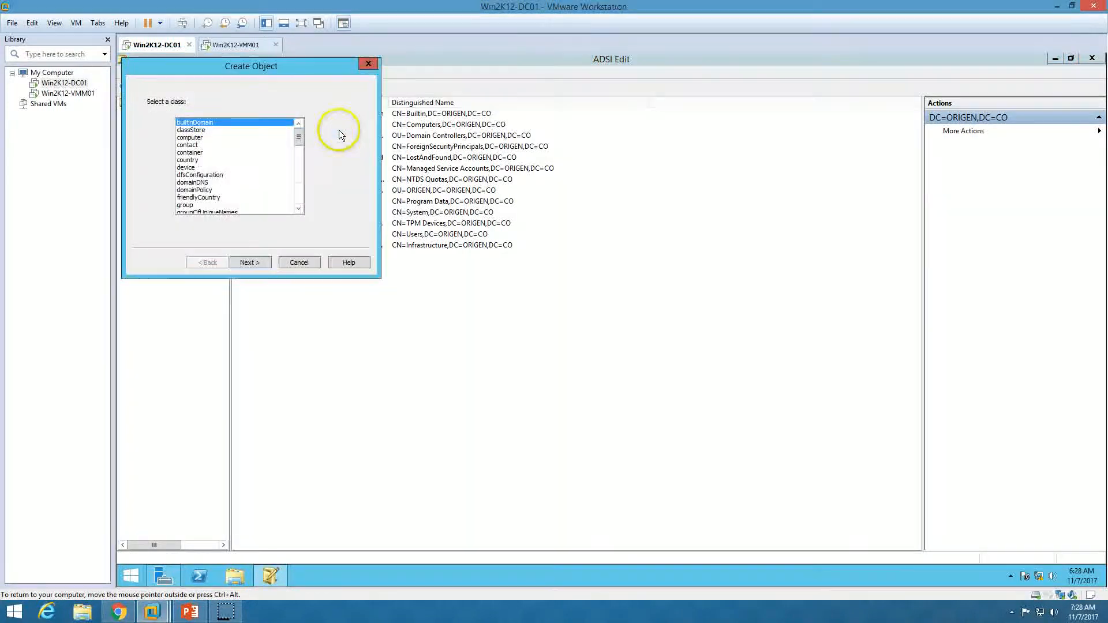
left_click(211, 153)
left_click(250, 263)
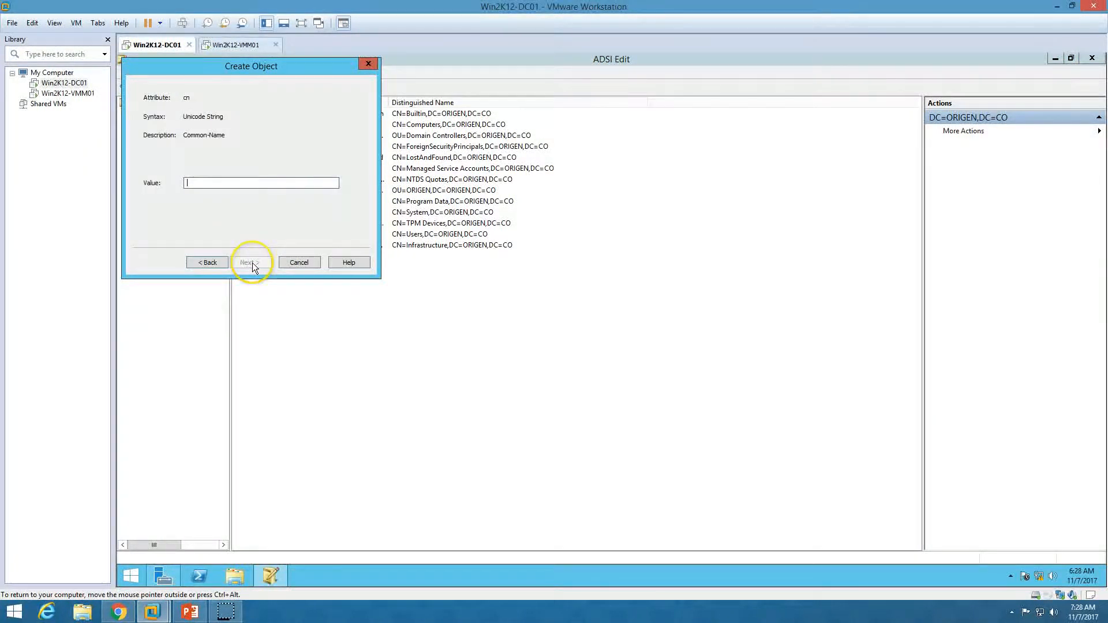
type("VMM")
key("Home")
type("SC")
left_click(259, 263)
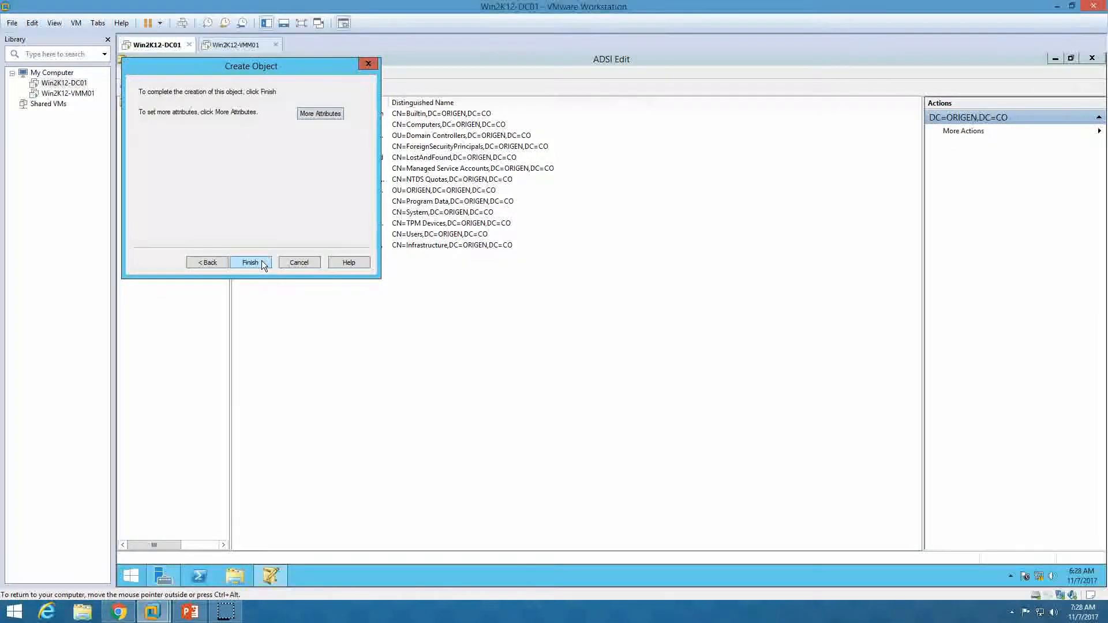
left_click(261, 261)
left_click(196, 258)
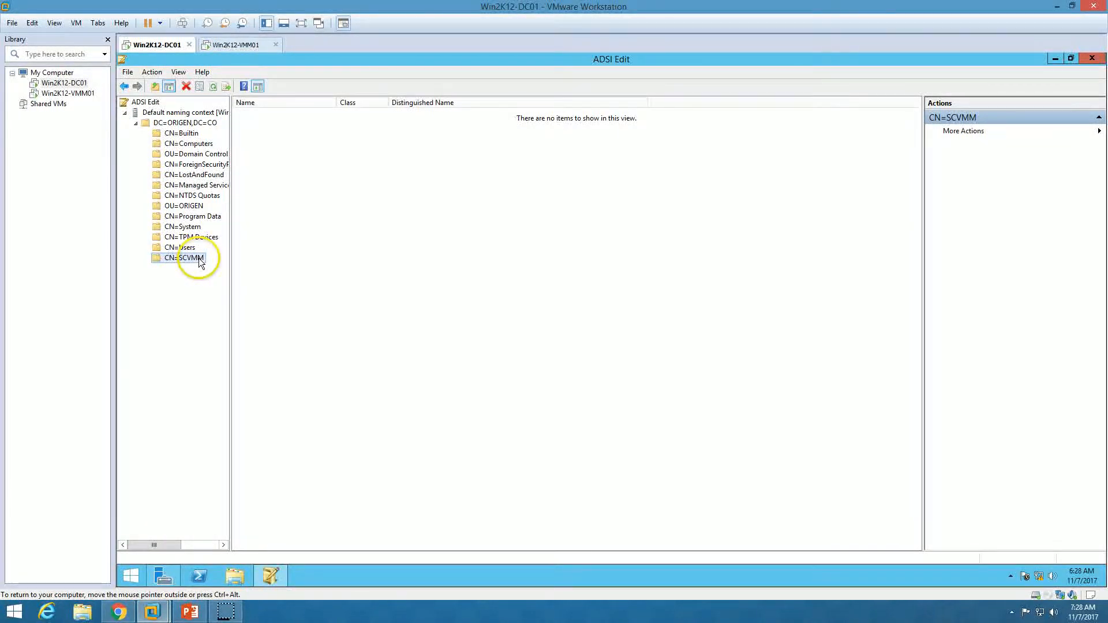
- Check the SQL Server 2012 installation progress on Win2K12-VMM01 and return to the Win2K12-DC01 virtual machine
left_click(216, 45)
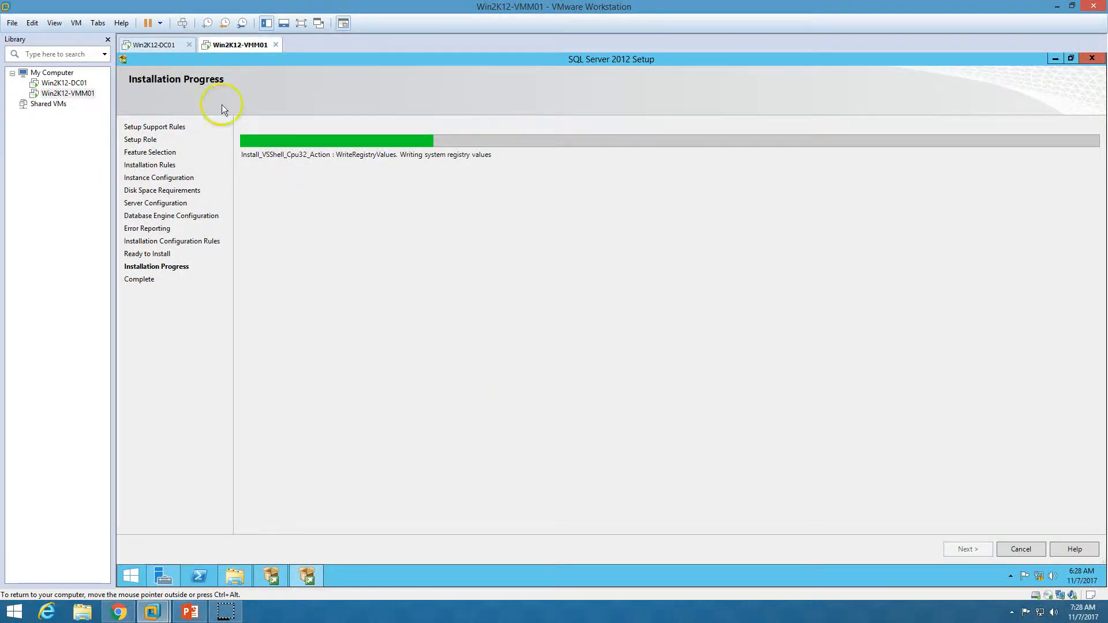
left_click(157, 47)
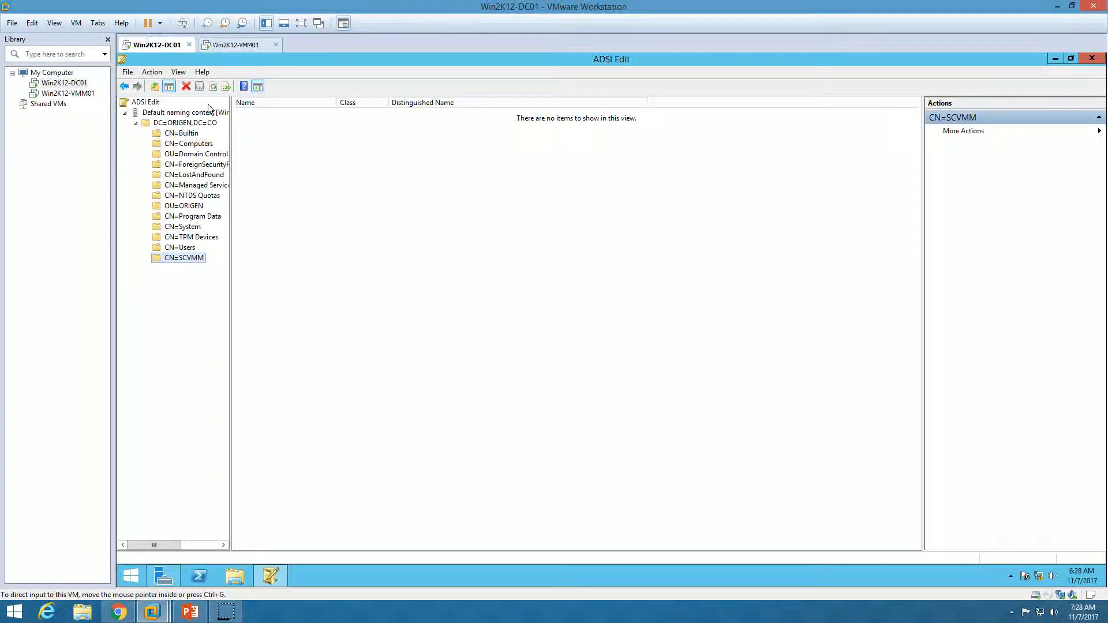
- Try to open the properties of the CN=SCVMM container
right_click(170, 257)
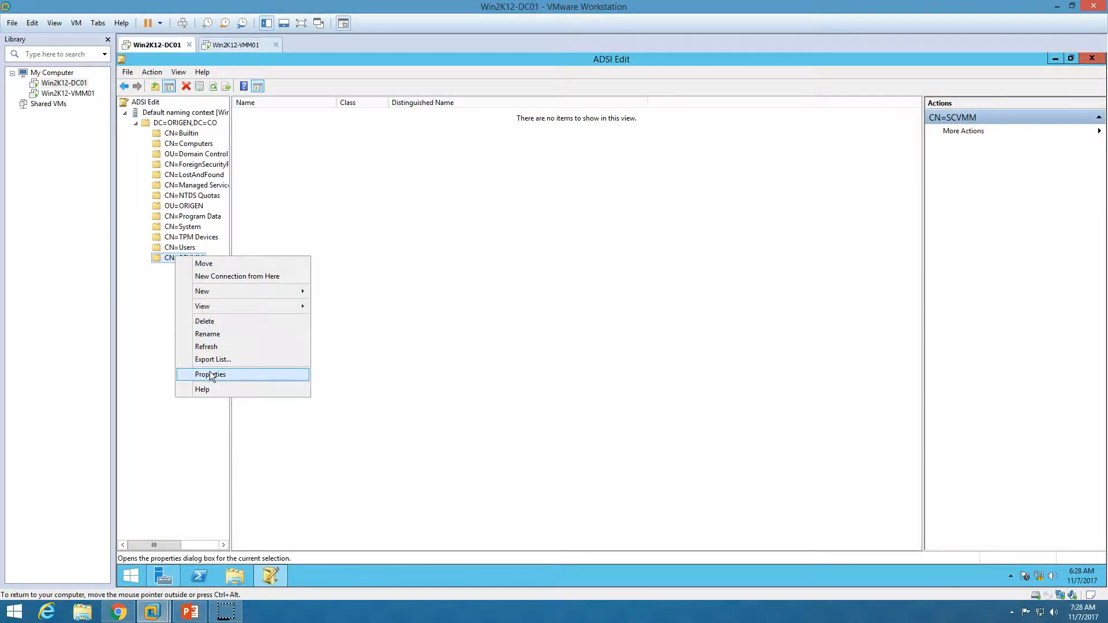
left_click(176, 260)
right_click(185, 251)
left_click(197, 319)
left_click(182, 293)
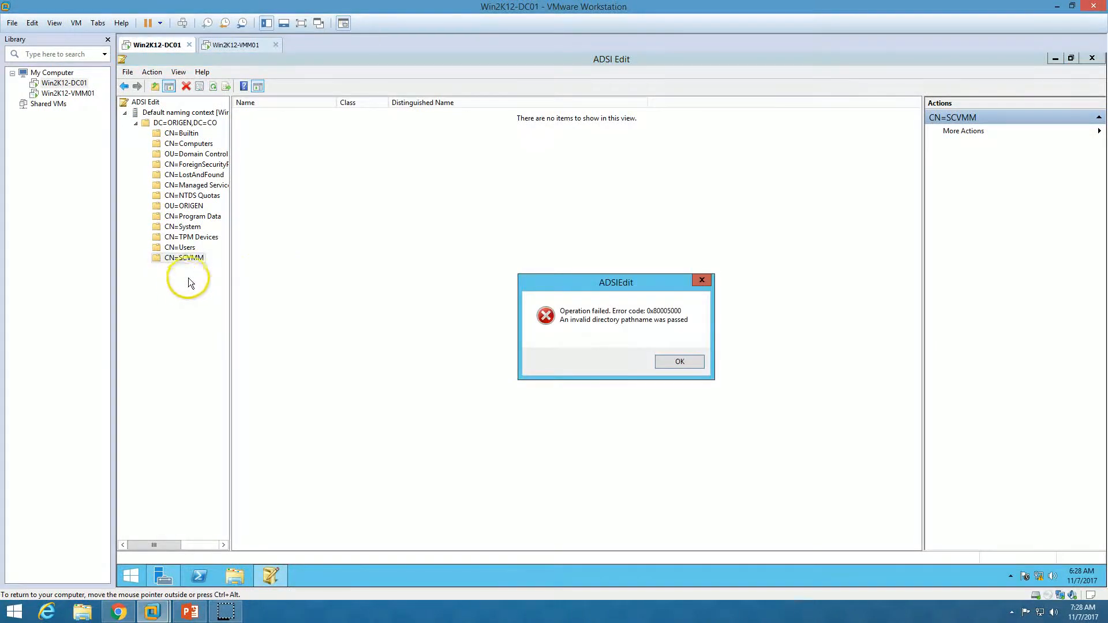
left_click(654, 355)
- Open the security properties of CN=SCVMM and limit the object types for adding a new principal to Computers
right_click(198, 256)
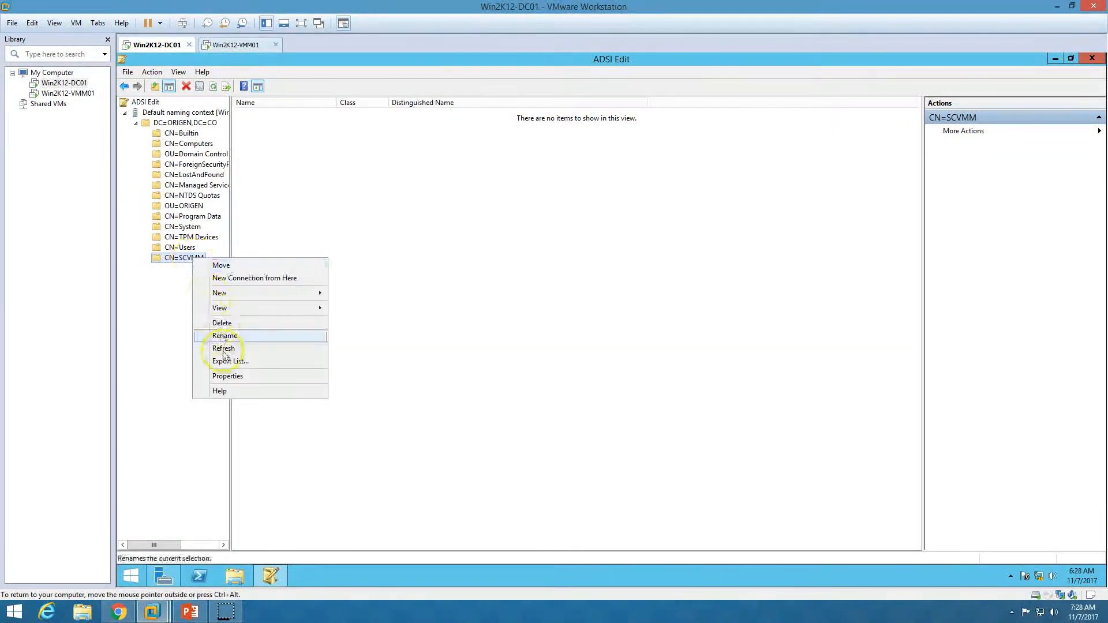
left_click(231, 378)
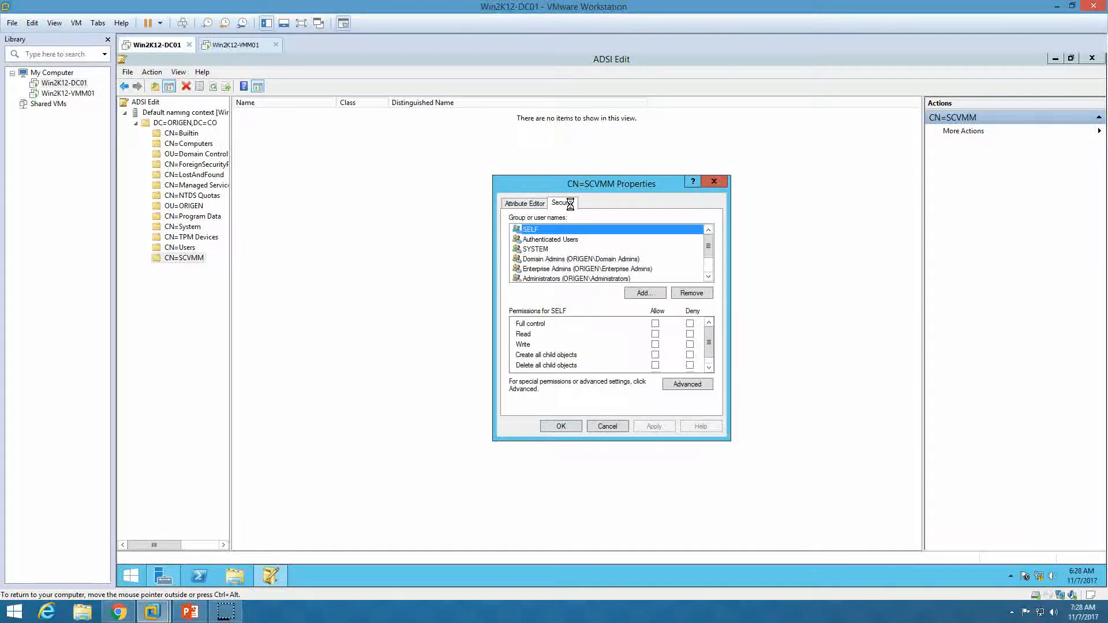
left_click(645, 294)
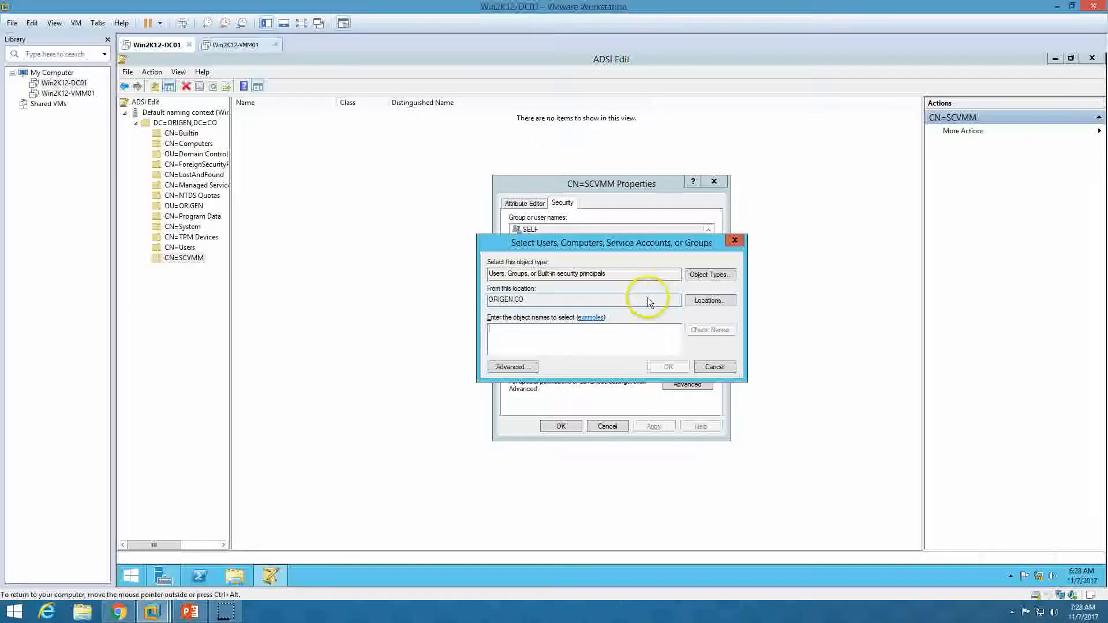
left_click(706, 276)
left_click(482, 281)
left_click(482, 311)
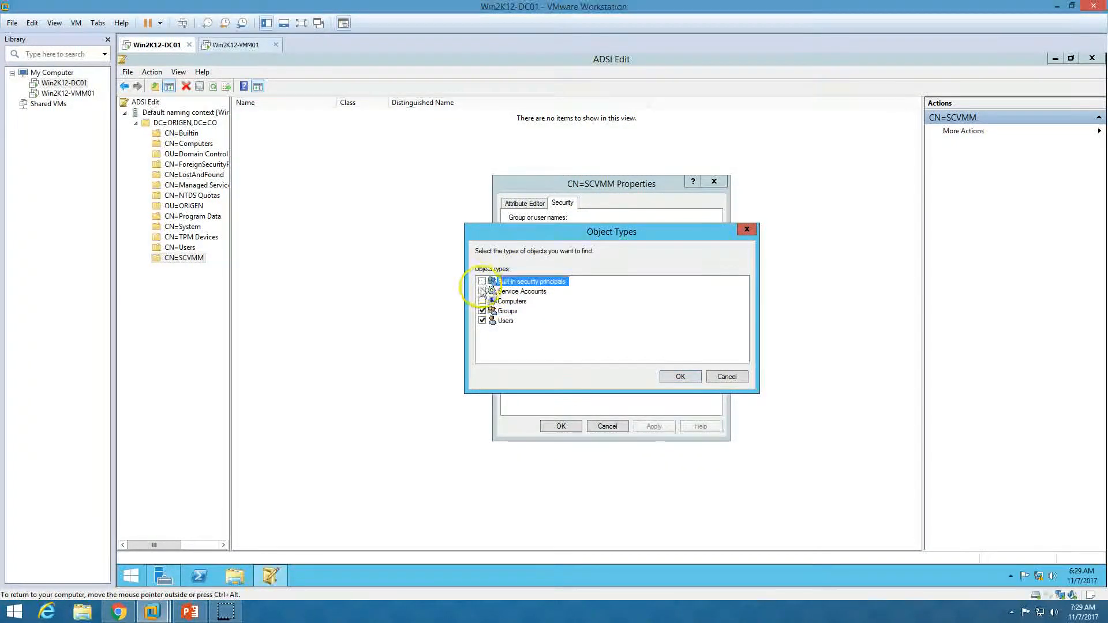
left_click(482, 301)
left_click(482, 320)
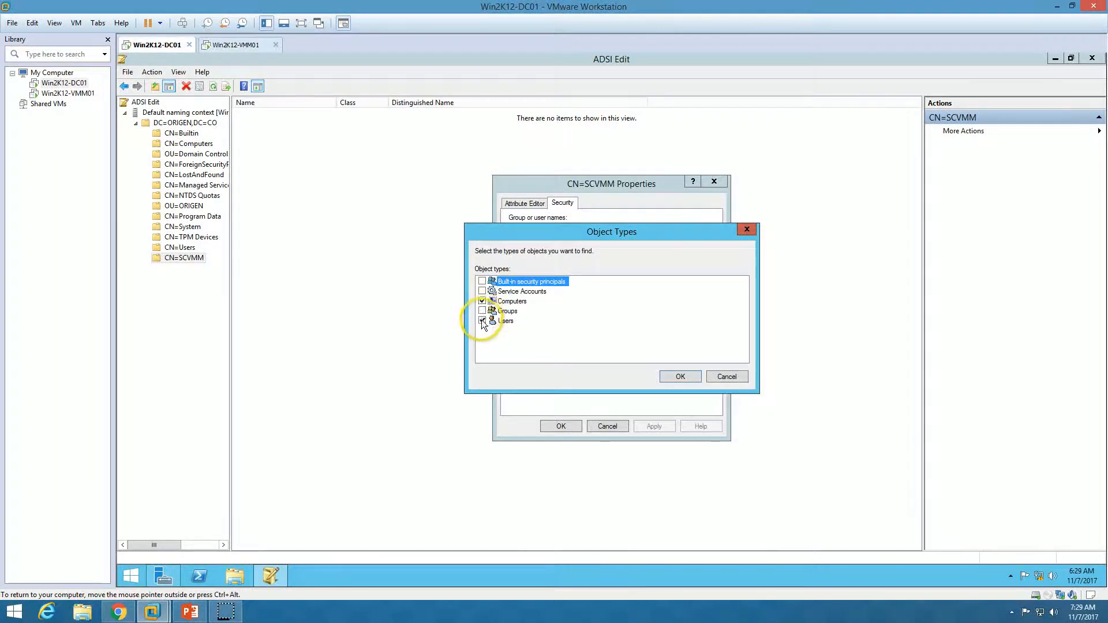
left_click(681, 376)
- Add the computer WIN2K12-VMM01 to the SCVMM security list, allow it Full control and apply the change
type("win2k12-s")
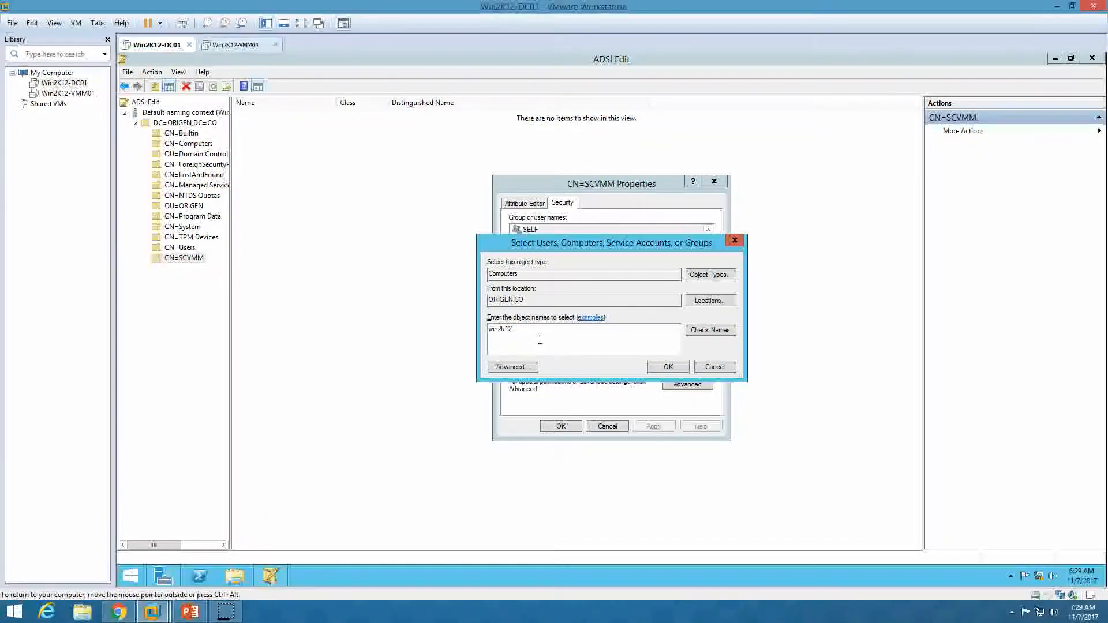
key("Return")
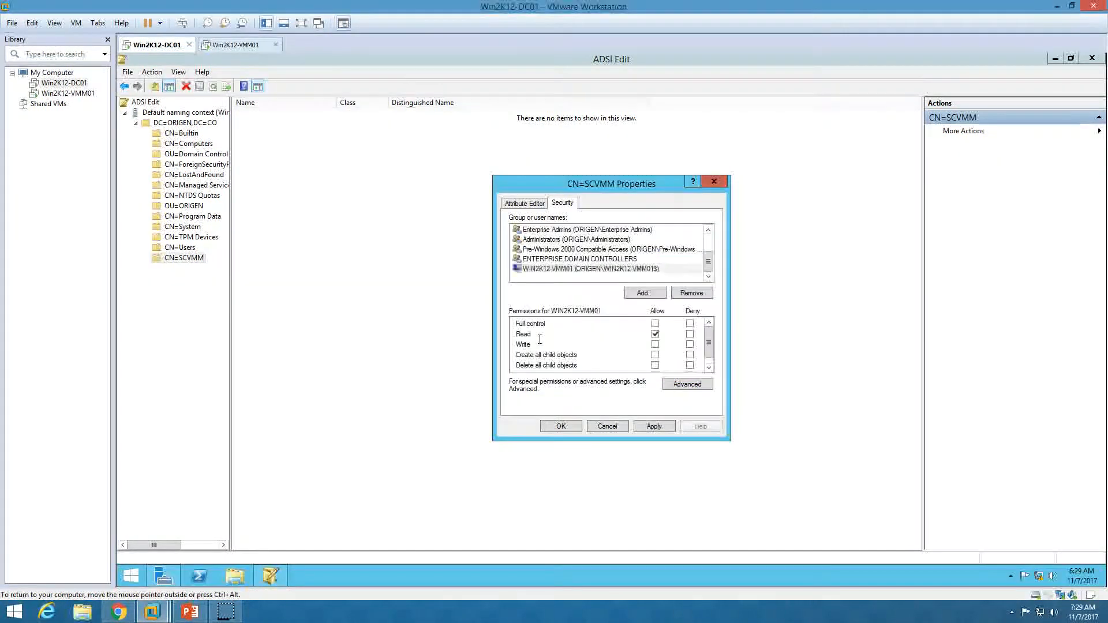
left_click(596, 270)
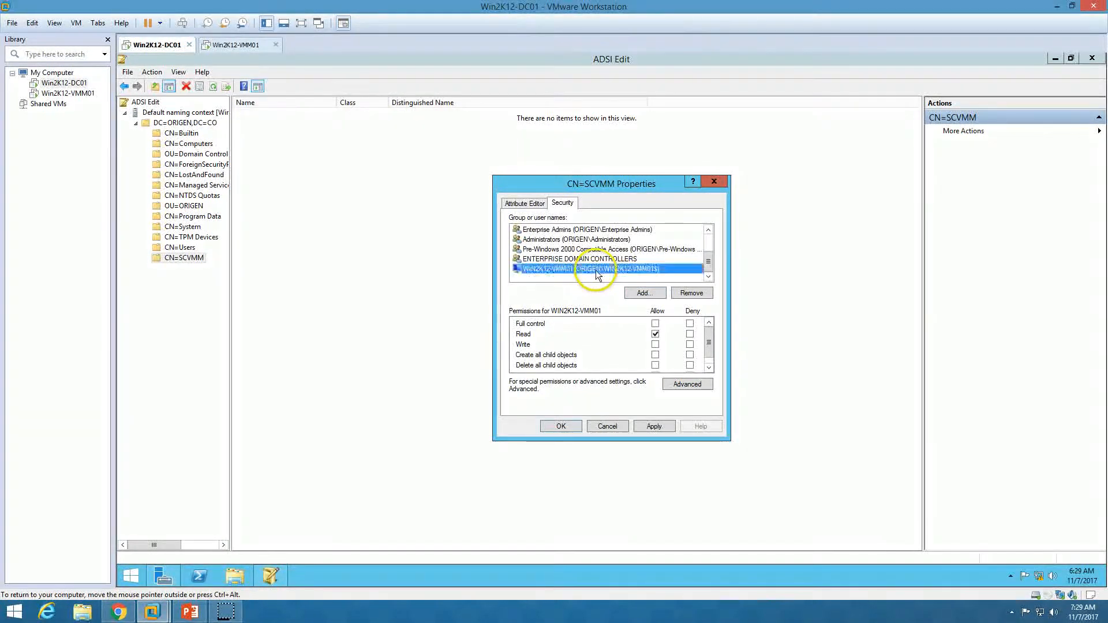
left_click(655, 323)
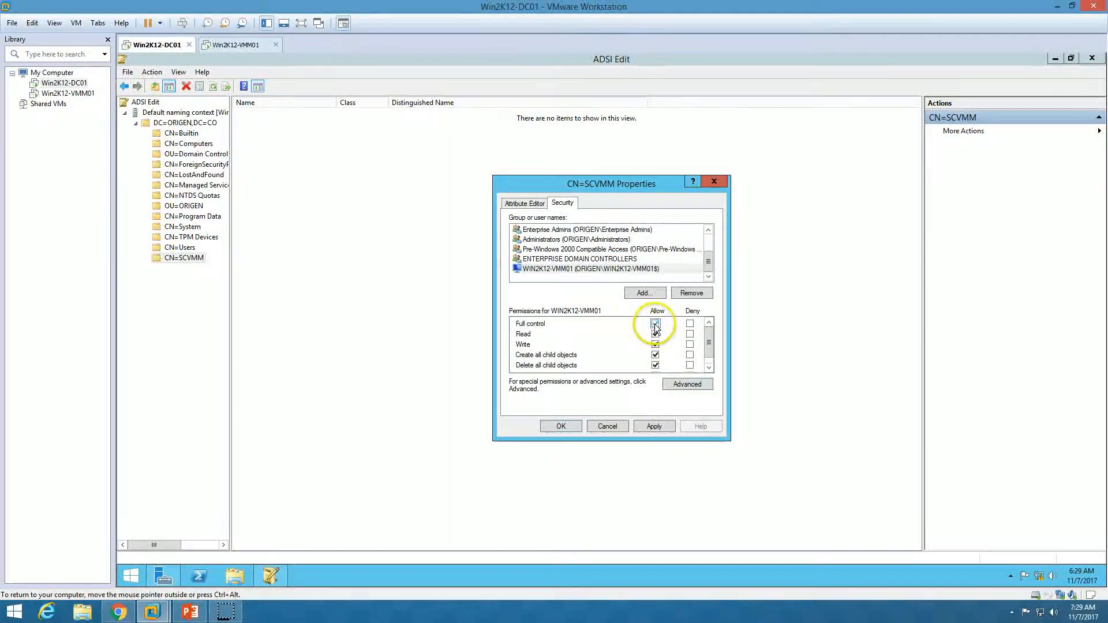
left_click(654, 427)
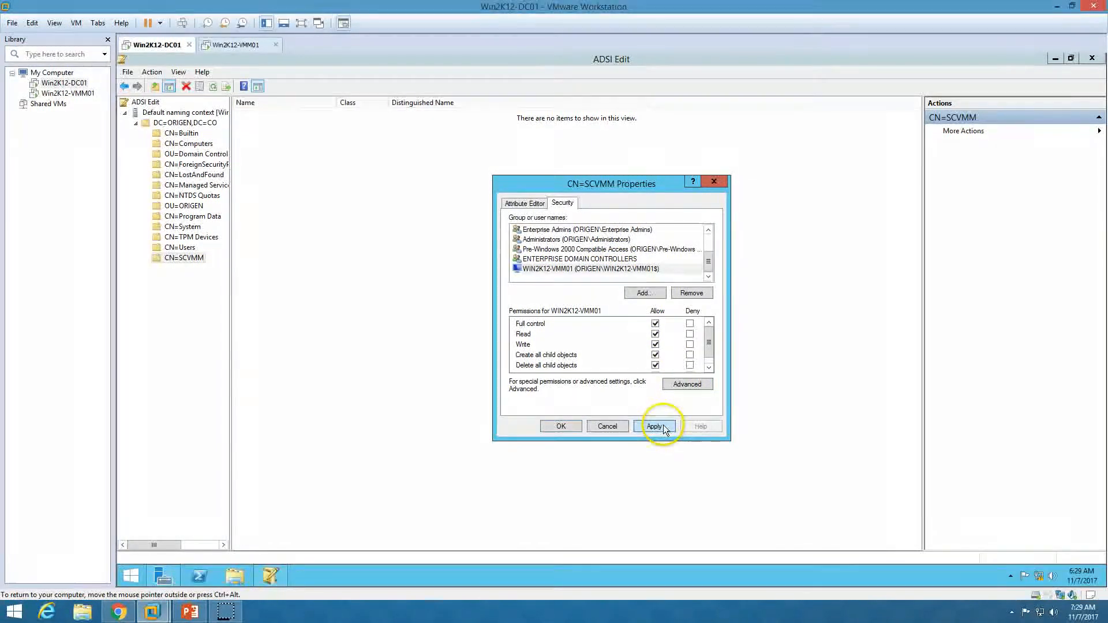
- Add the vmmadmin account to the SCVMM security list, searching only the Users object type
left_click(642, 294)
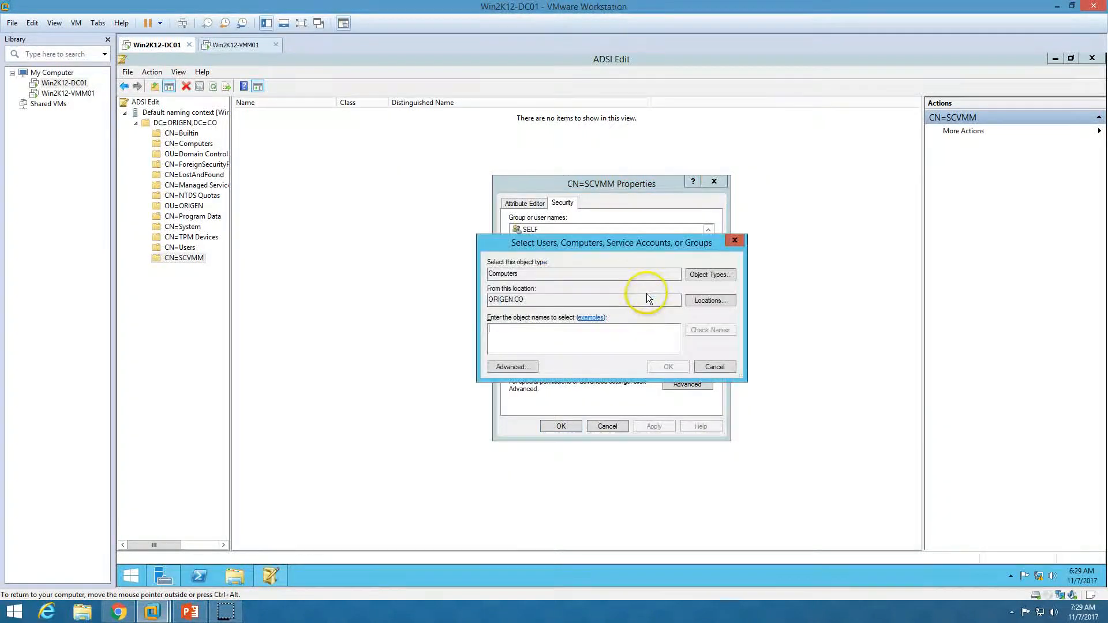
left_click(701, 273)
left_click(482, 300)
left_click(481, 321)
left_click(694, 379)
left_click(550, 340)
type("c")
key("BackSpace")
type("vmmadmin")
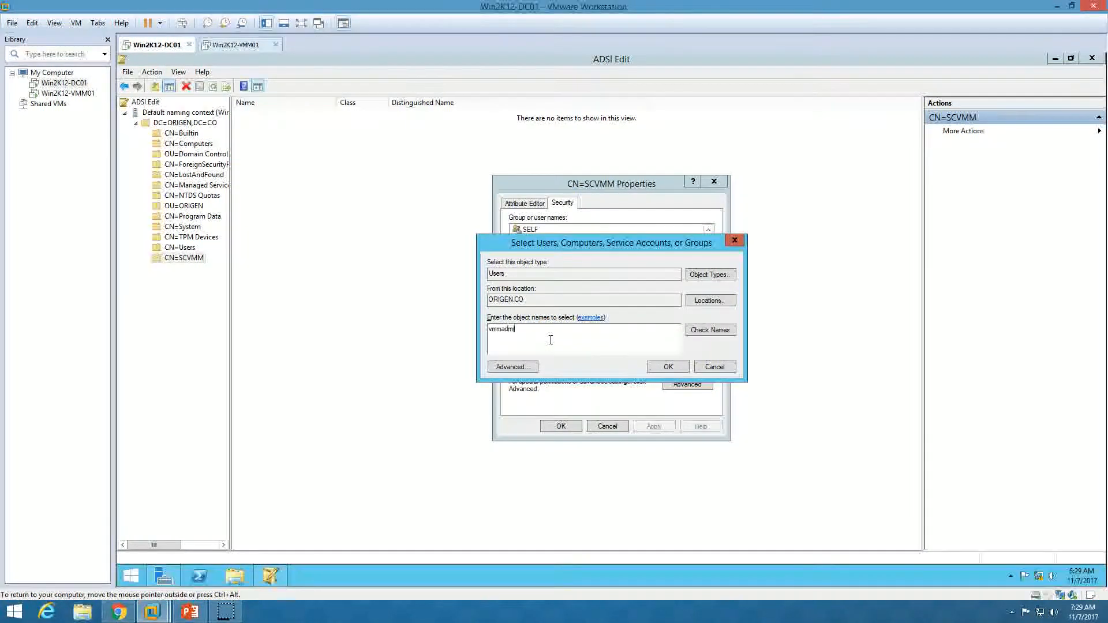
key("Return")
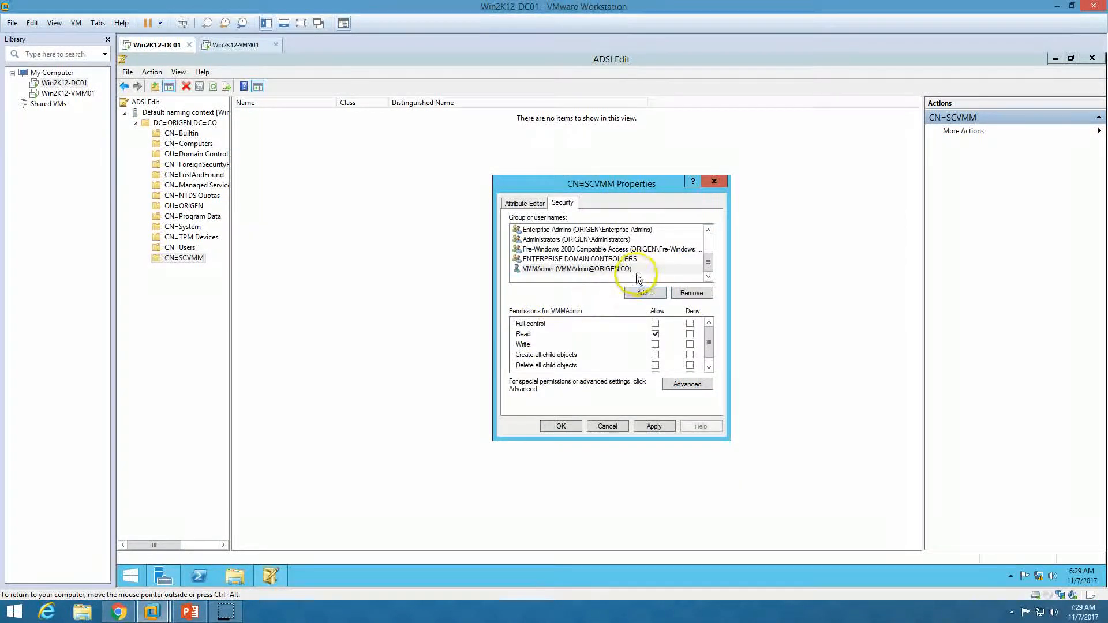
- Allow VMMAdmin Full control over the SCVMM container and apply the change
left_click(653, 295)
left_click(635, 269)
left_click(655, 323)
left_click(654, 427)
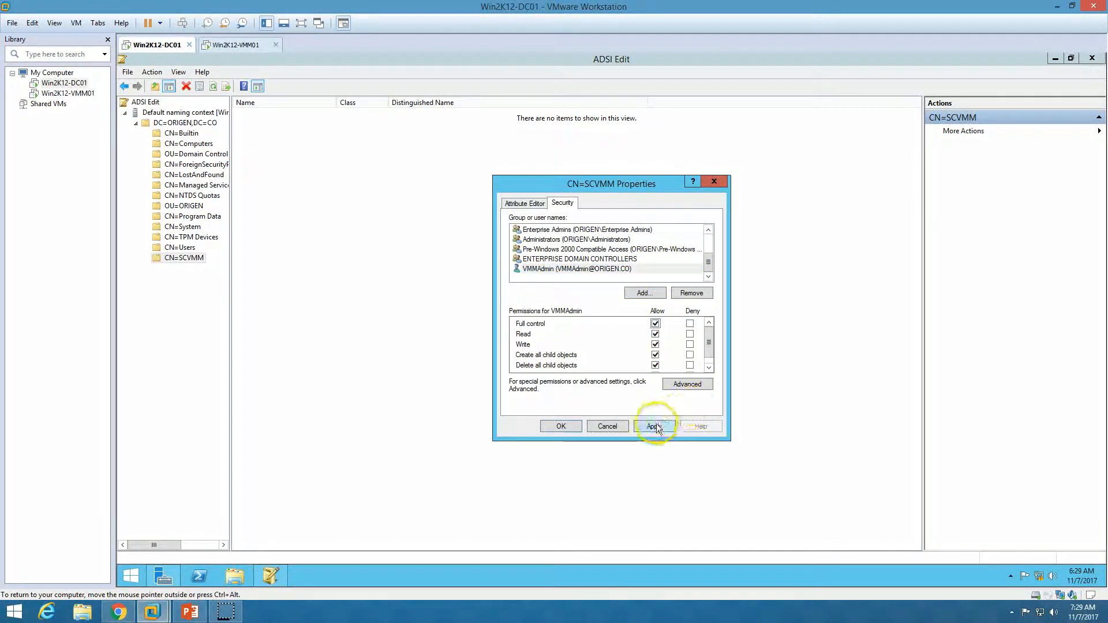
- In SCVMM's advanced security settings, make the WIN2K12-VMM01 permission entry apply to This object and all descendant objects
left_click(685, 384)
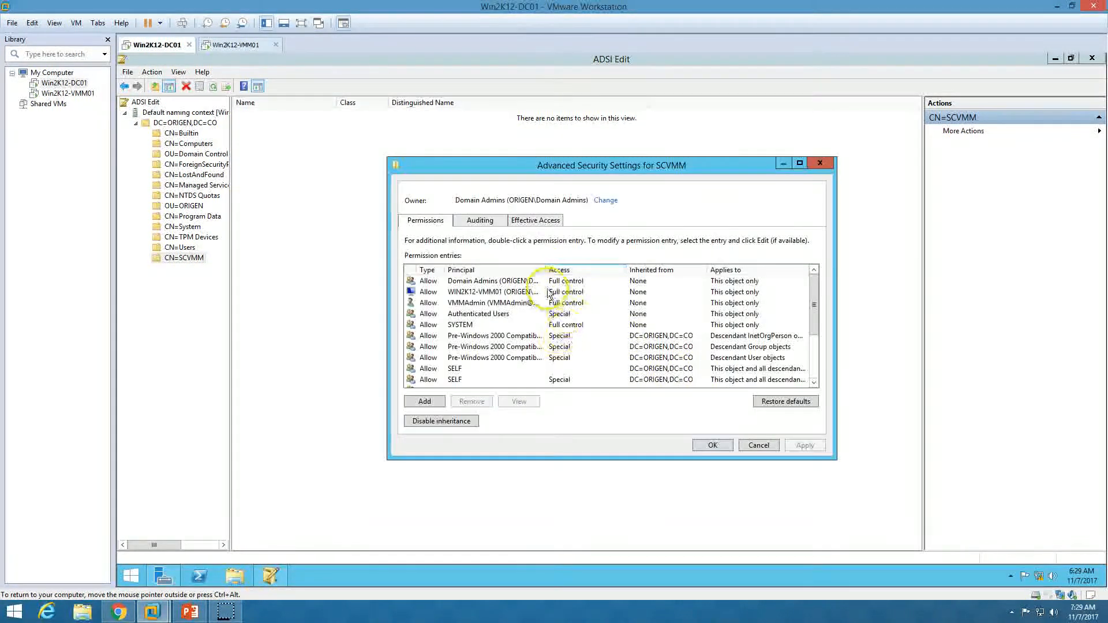
left_click(453, 291)
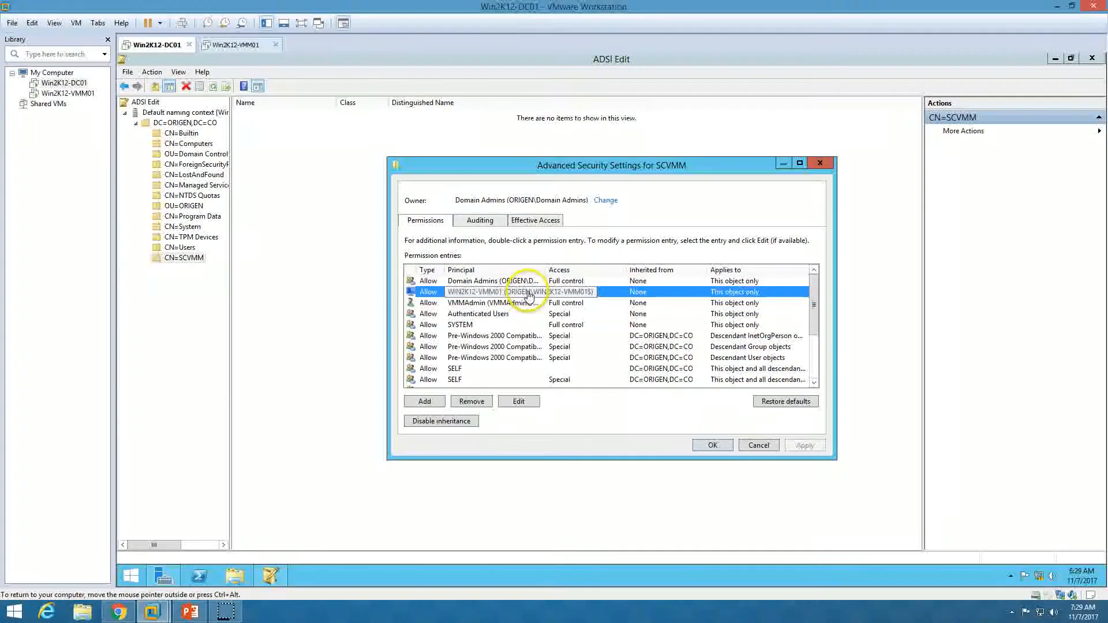
left_click(520, 401)
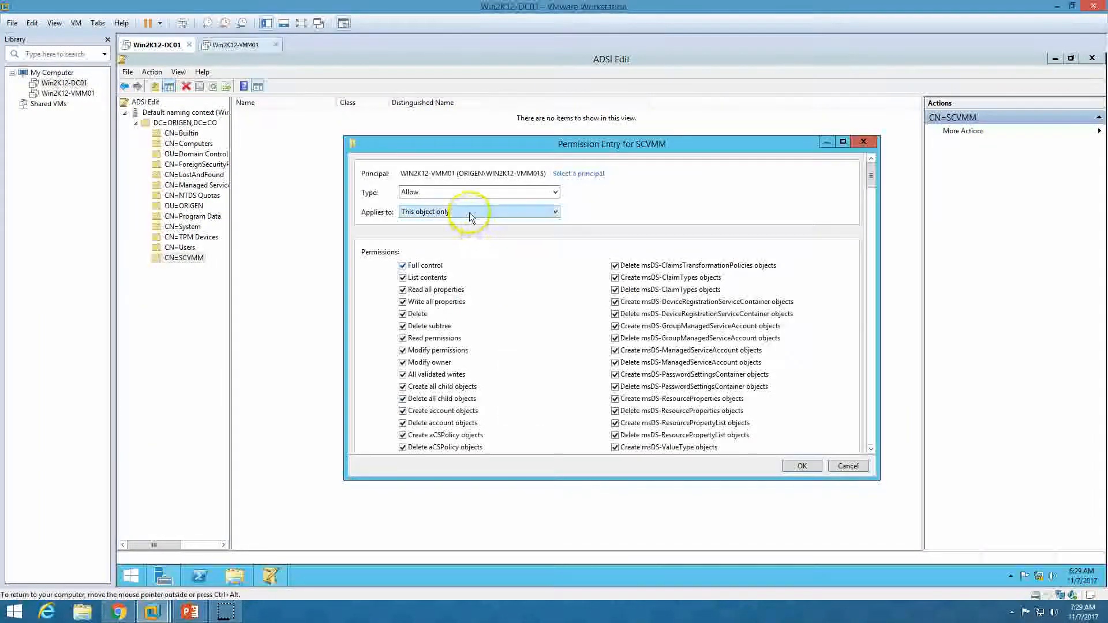
left_click(469, 215)
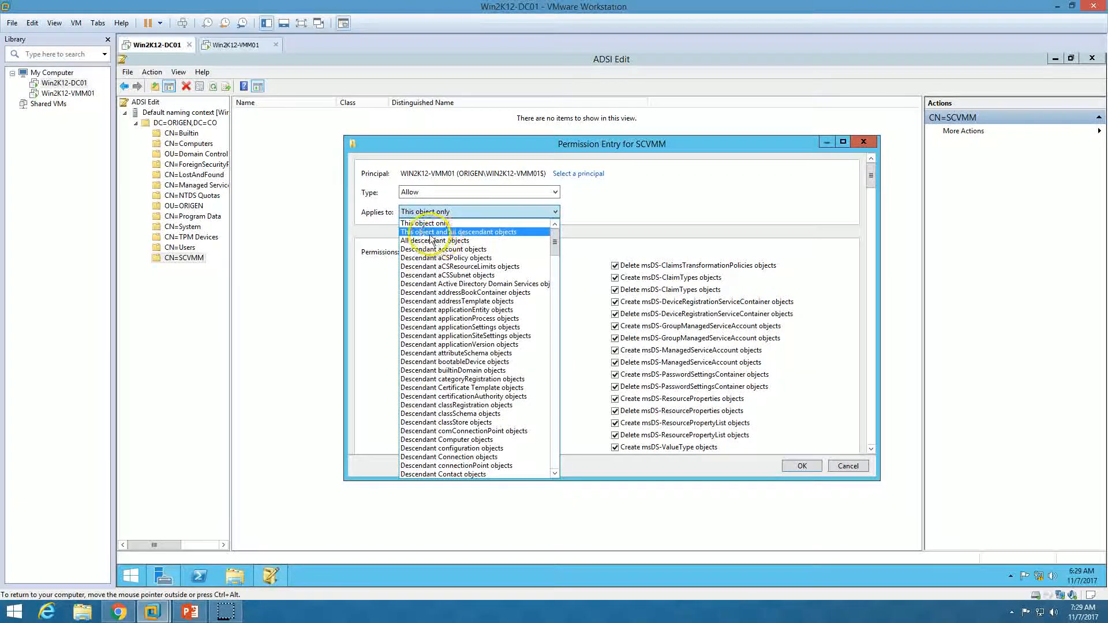
left_click(497, 232)
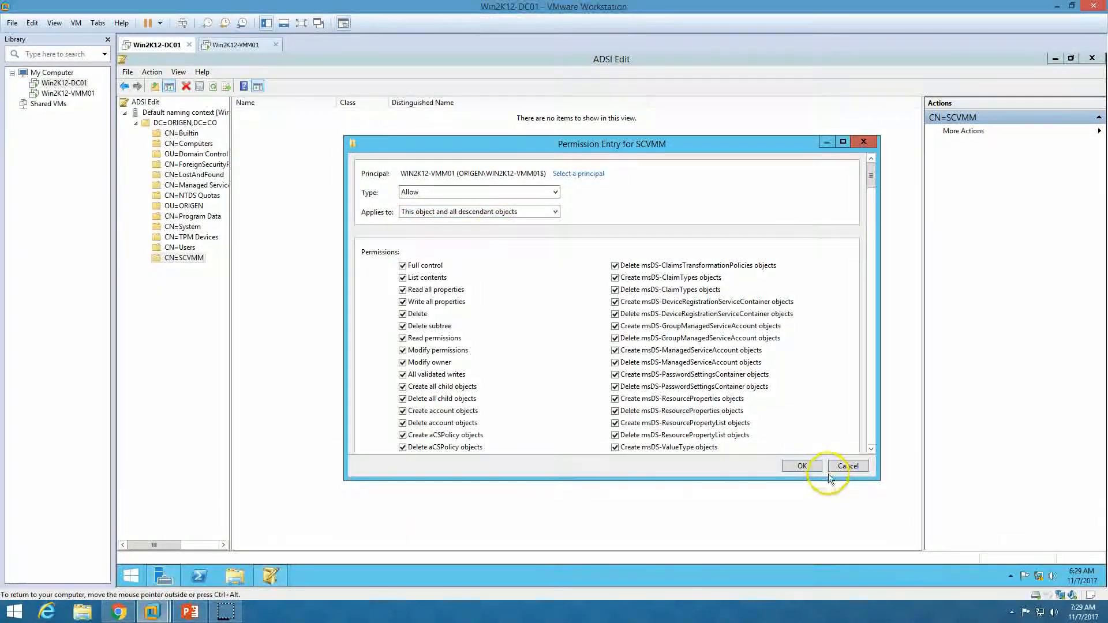
left_click_drag(871, 229, 871, 433)
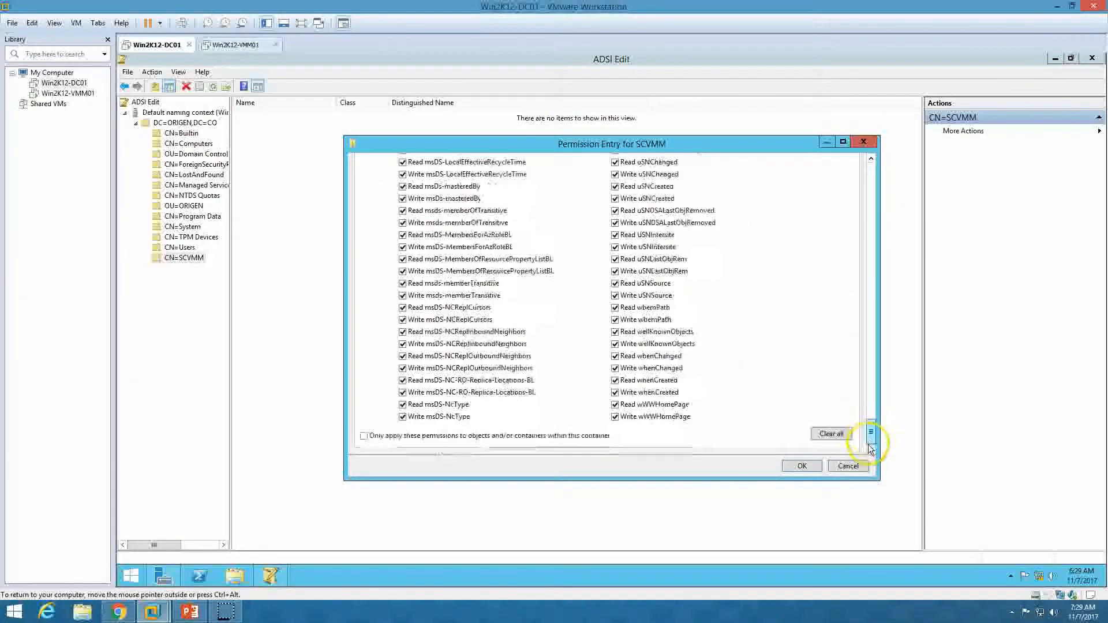
left_click(800, 466)
left_click(801, 444)
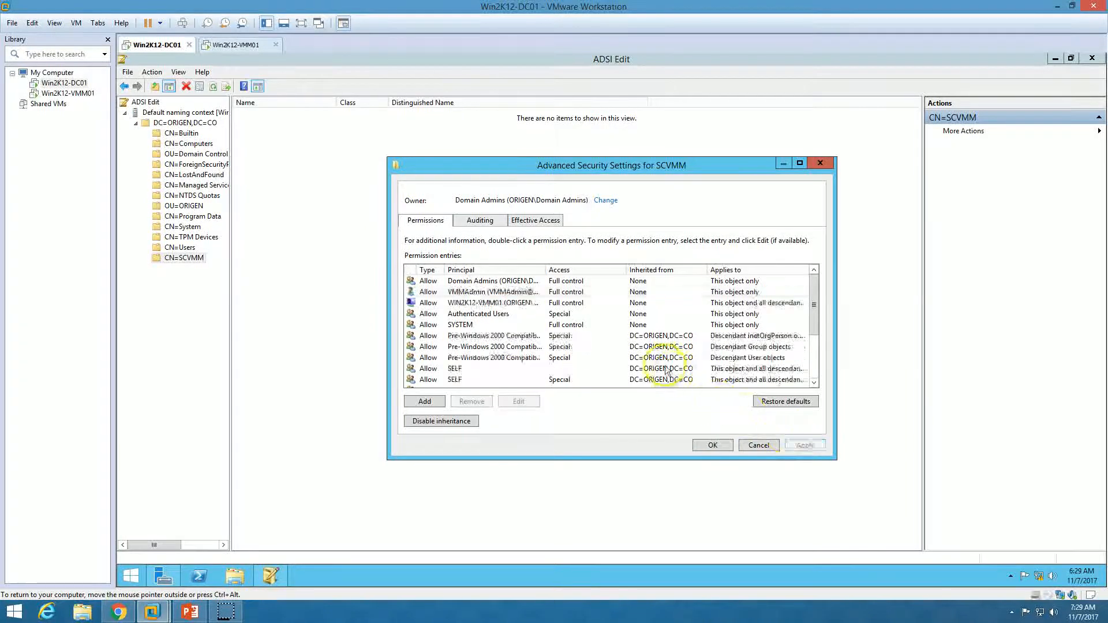
- Make the VMMAdmin permission entry on SCVMM apply to This object and all descendant objects, and apply the change
left_click(485, 292)
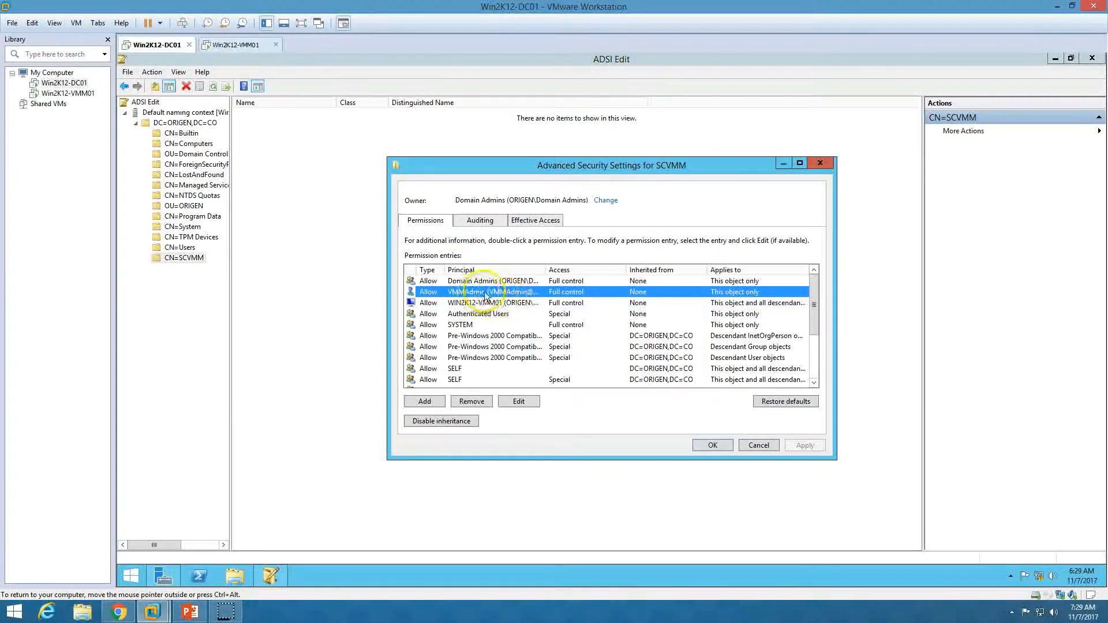
left_click(527, 403)
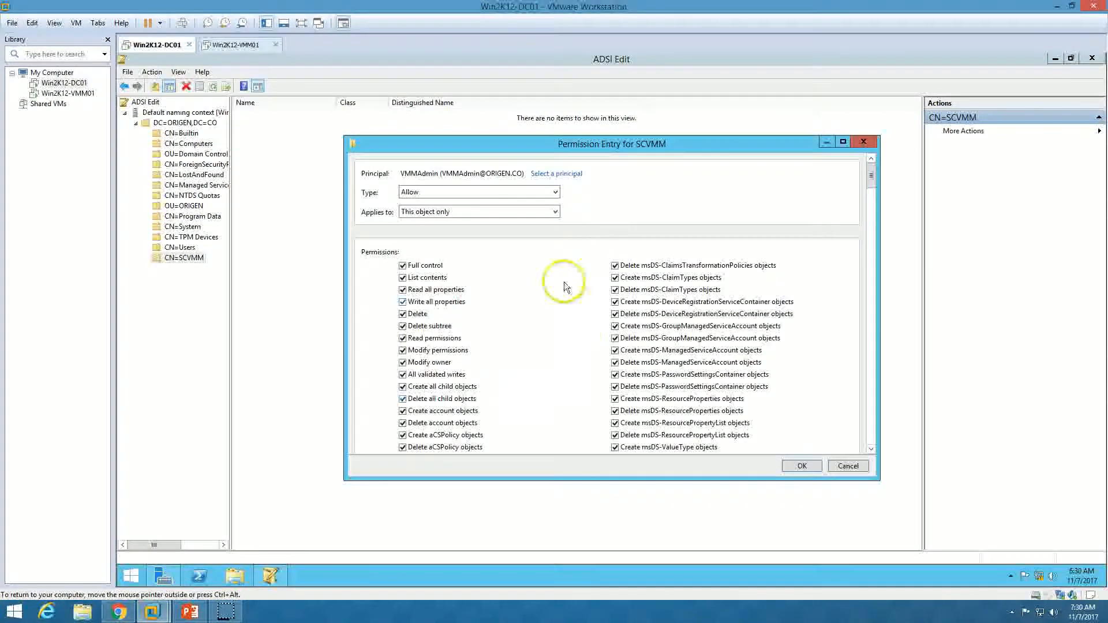
left_click(495, 211)
left_click(484, 228)
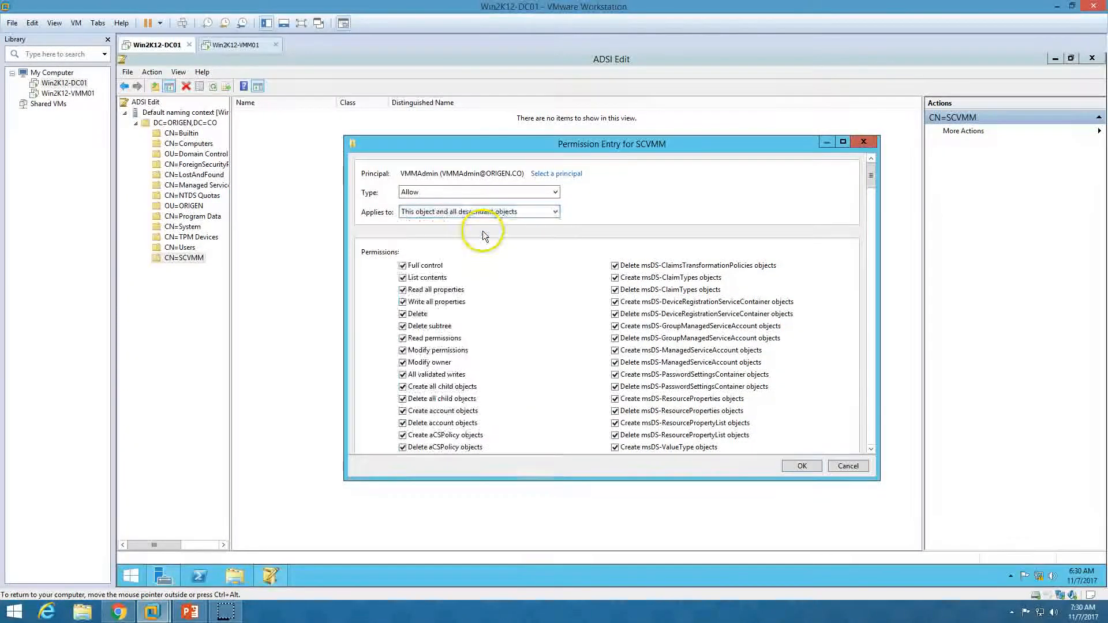
left_click(802, 465)
left_click(804, 445)
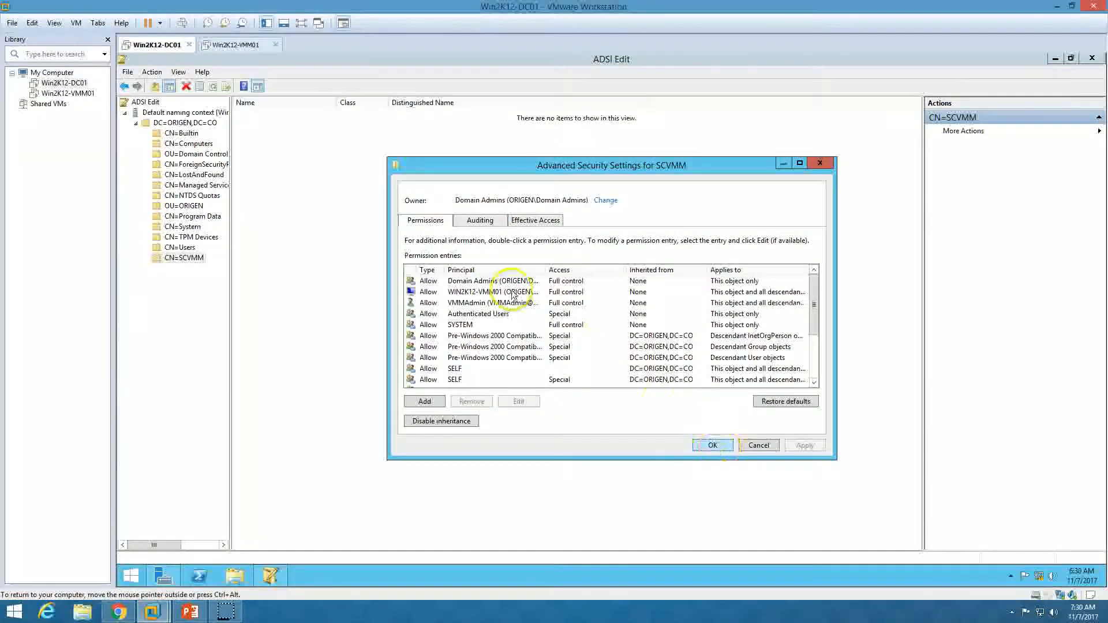
- Review the Domain Admins, WIN2K12-VMM01 and VMMAdmin permission entries and close SCVMM's advanced security settings and properties, accepting the changes
left_click(495, 281)
left_click(495, 292)
left_click(495, 303)
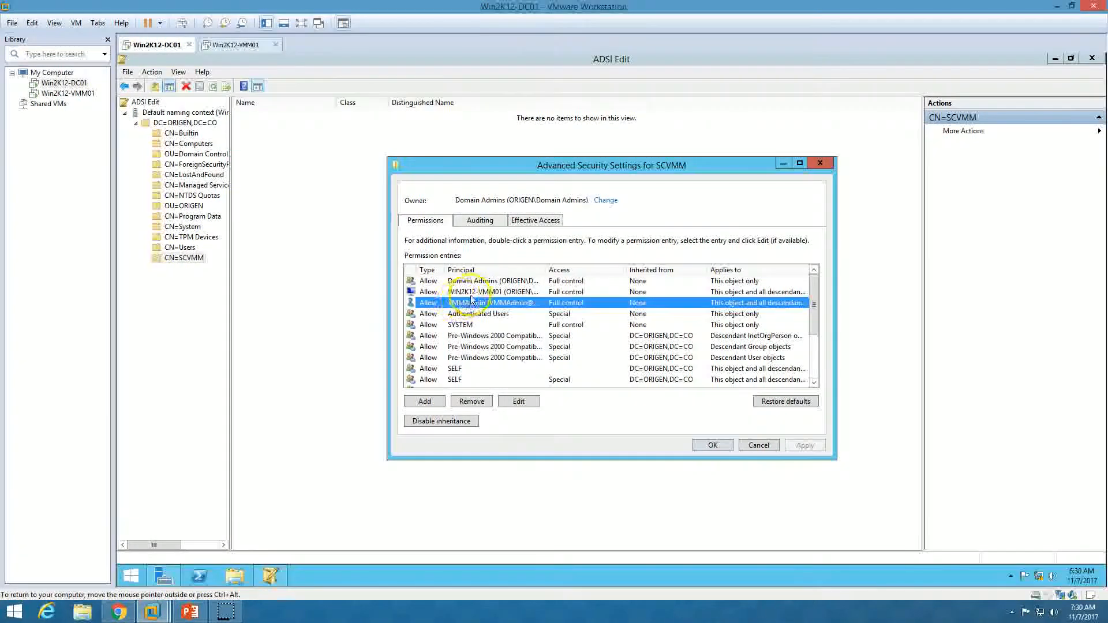
left_click(707, 445)
left_click(561, 423)
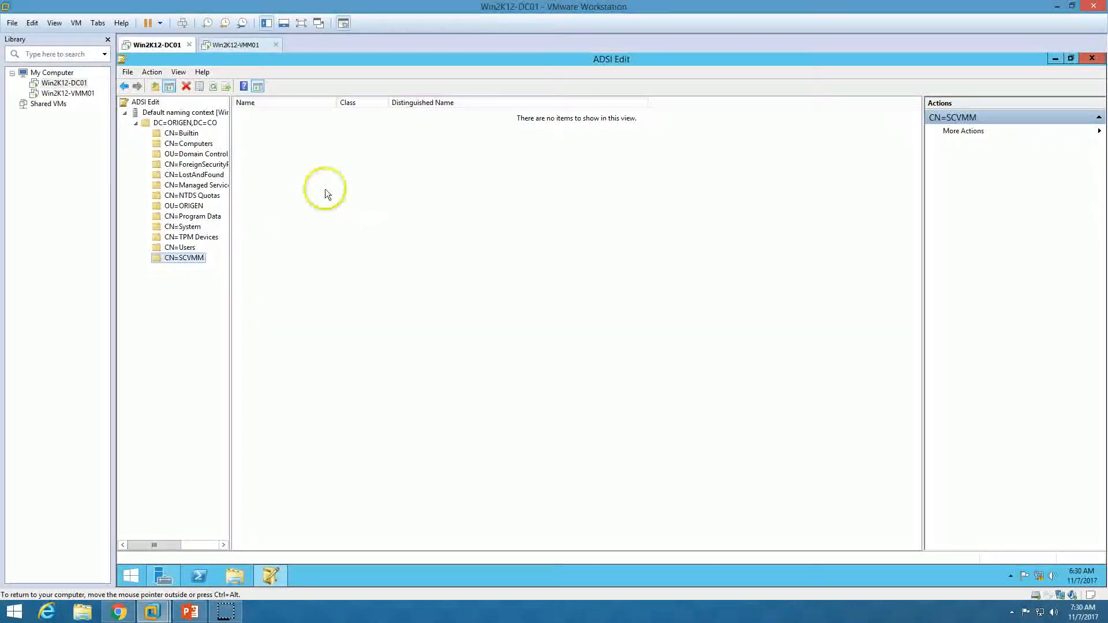
- Switch to the Win2K12-VMM01 machine, review the feature statuses in SQL Server 2012 Setup and close the wizard
left_click(229, 45)
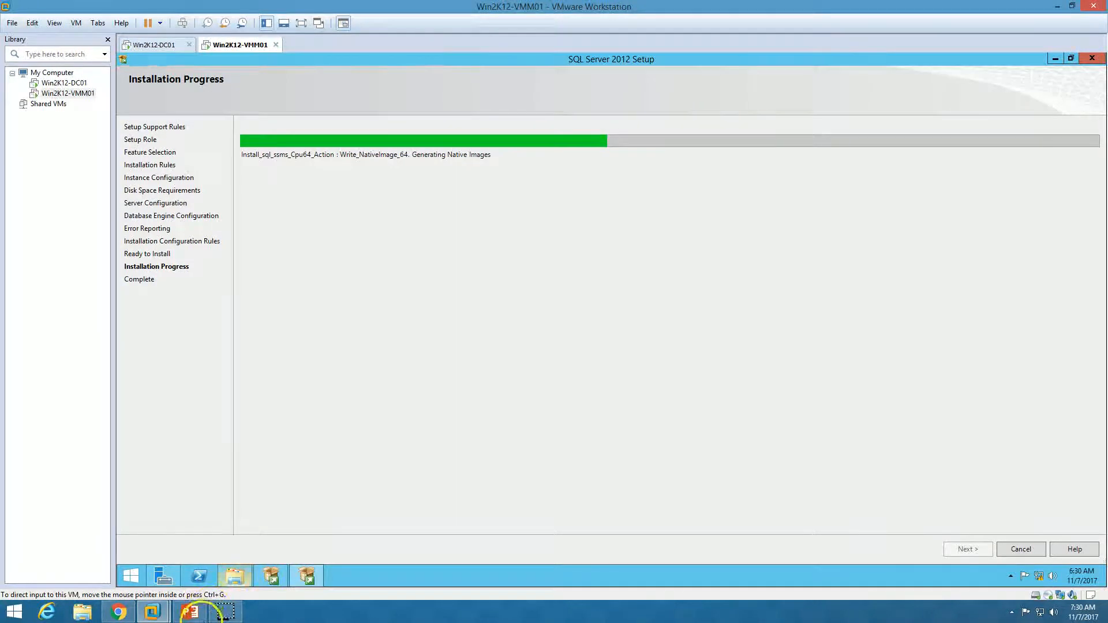
left_click(190, 611)
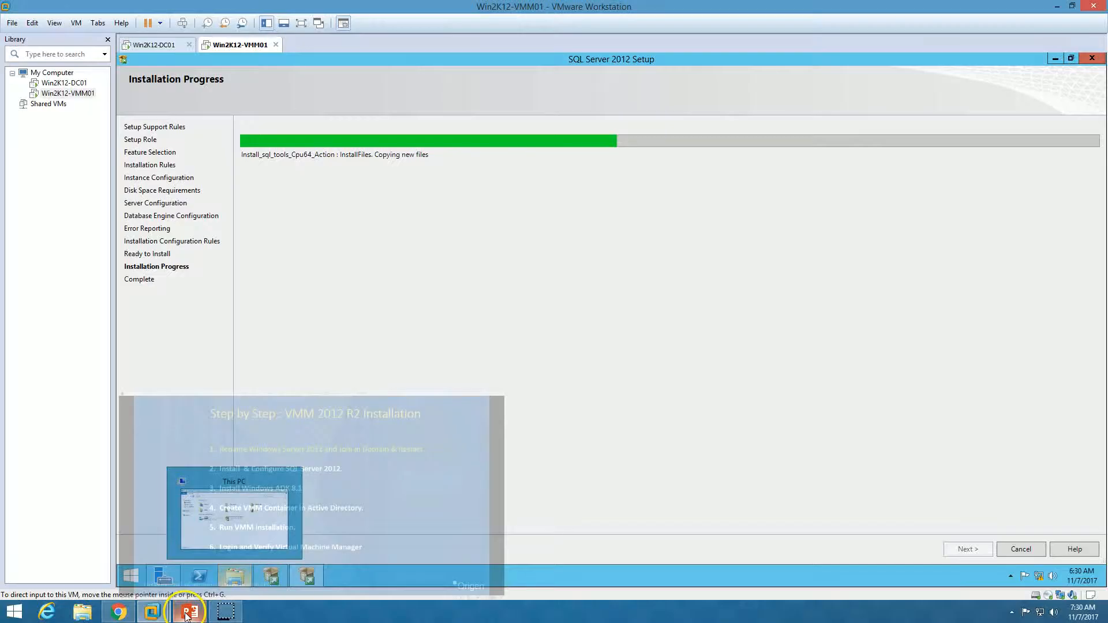
left_click(152, 611)
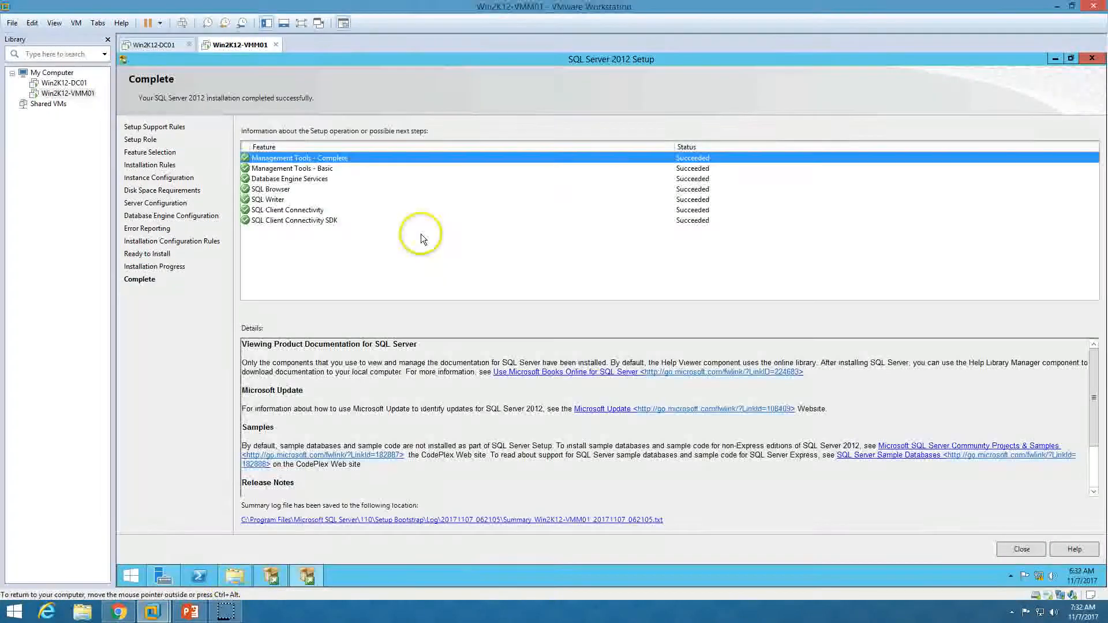
left_click(344, 169)
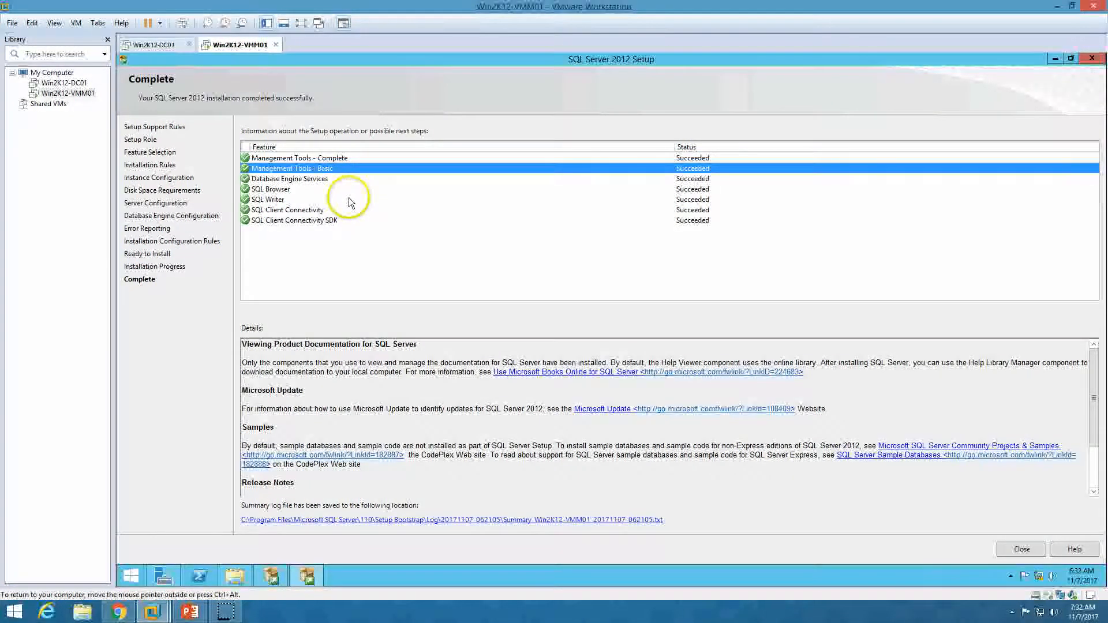
left_click(717, 190)
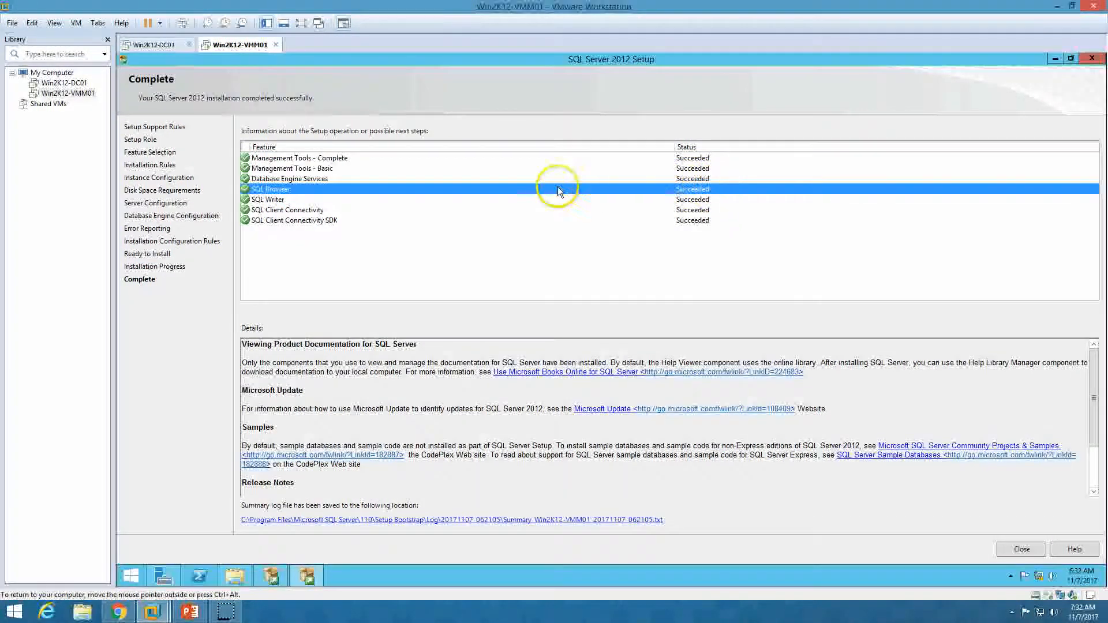
left_click(692, 157)
left_click(1022, 550)
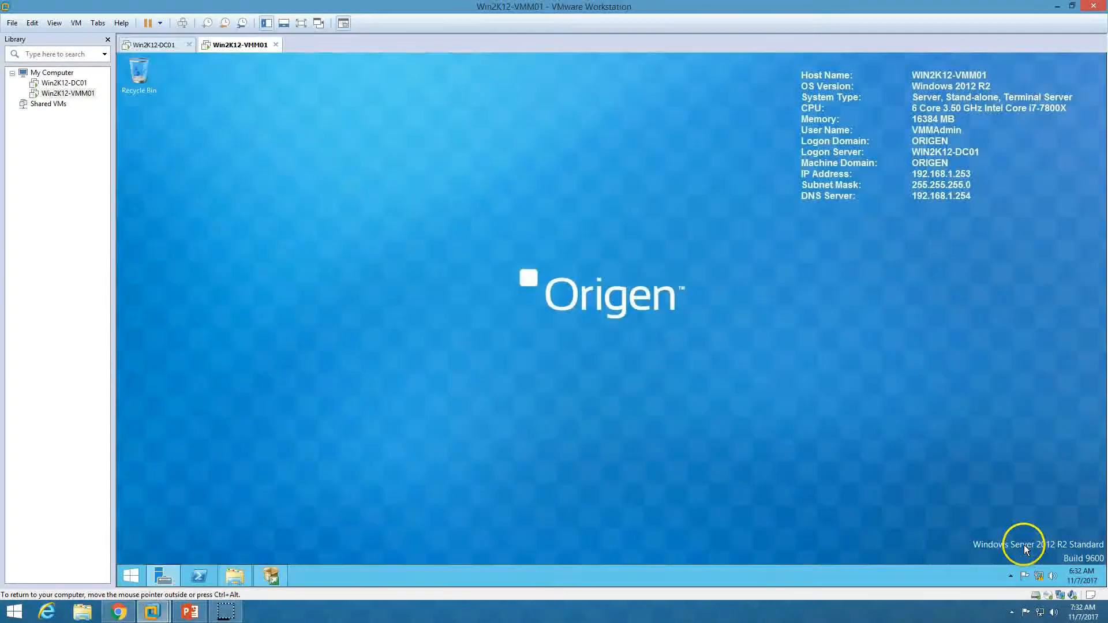
- Launch SQL Server Management Studio, connect to WIN2K12-VMM01 with Windows Authentication and expand its System Databases
left_click(128, 576)
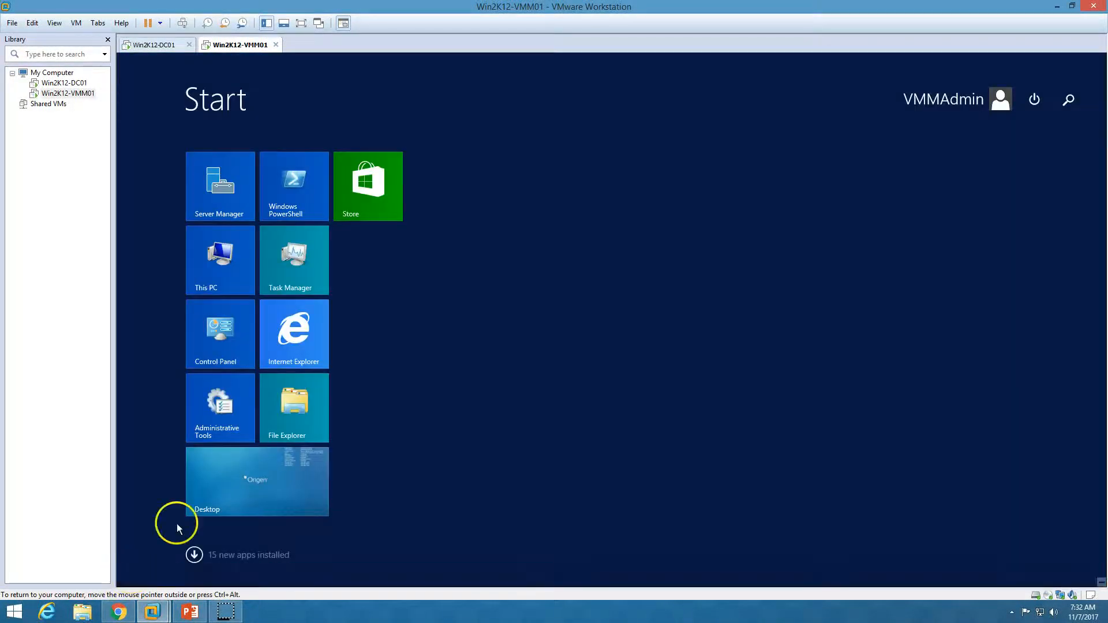
type("sql server management Studio")
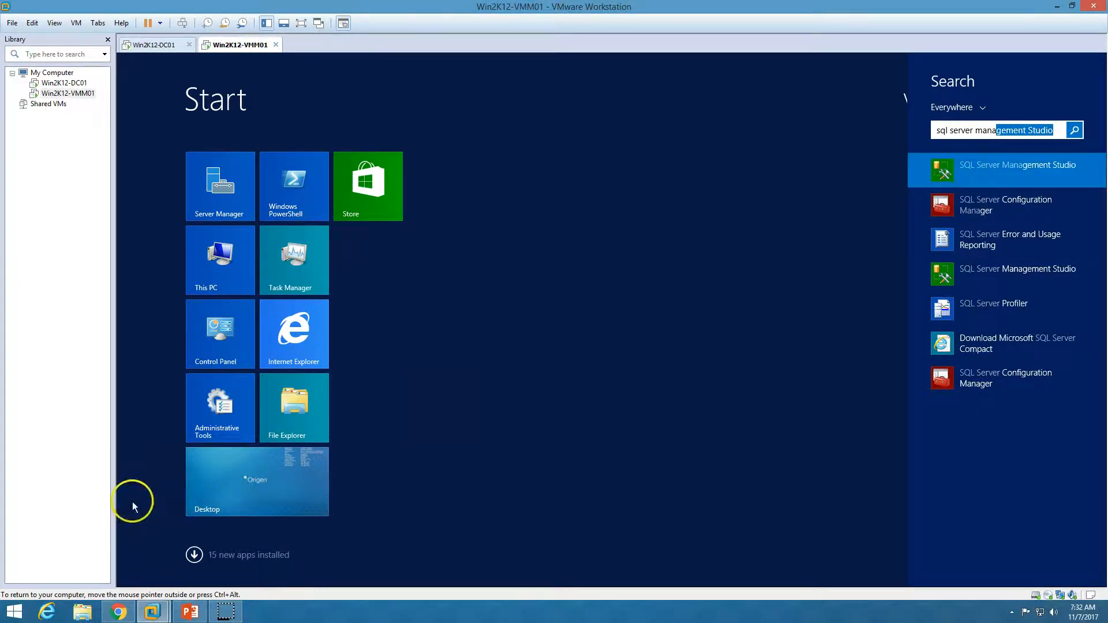
left_click(972, 159)
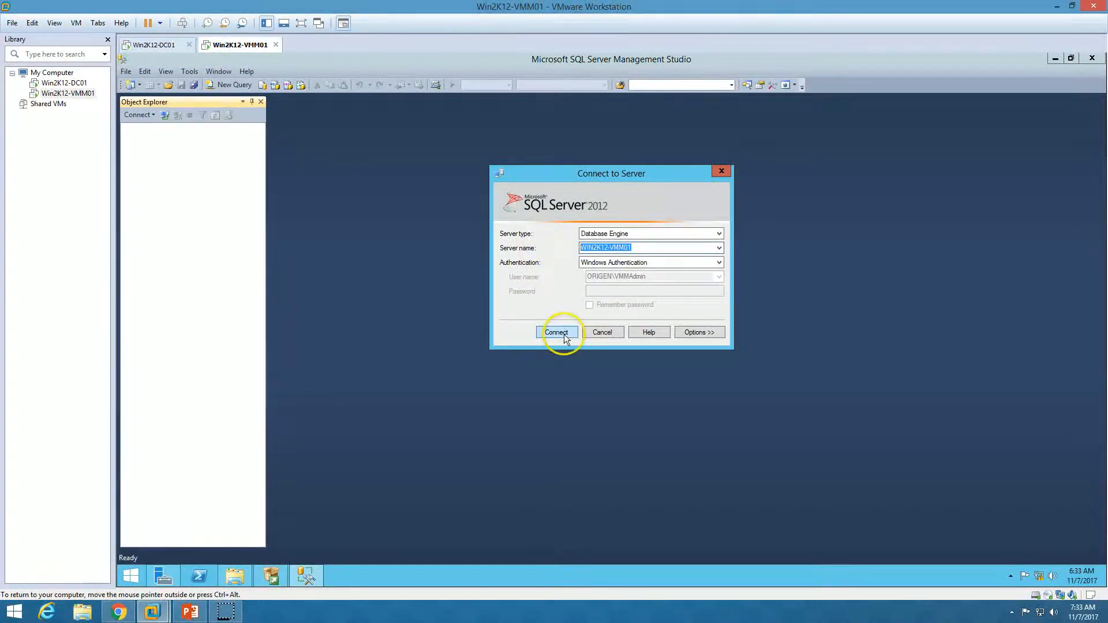
left_click(558, 332)
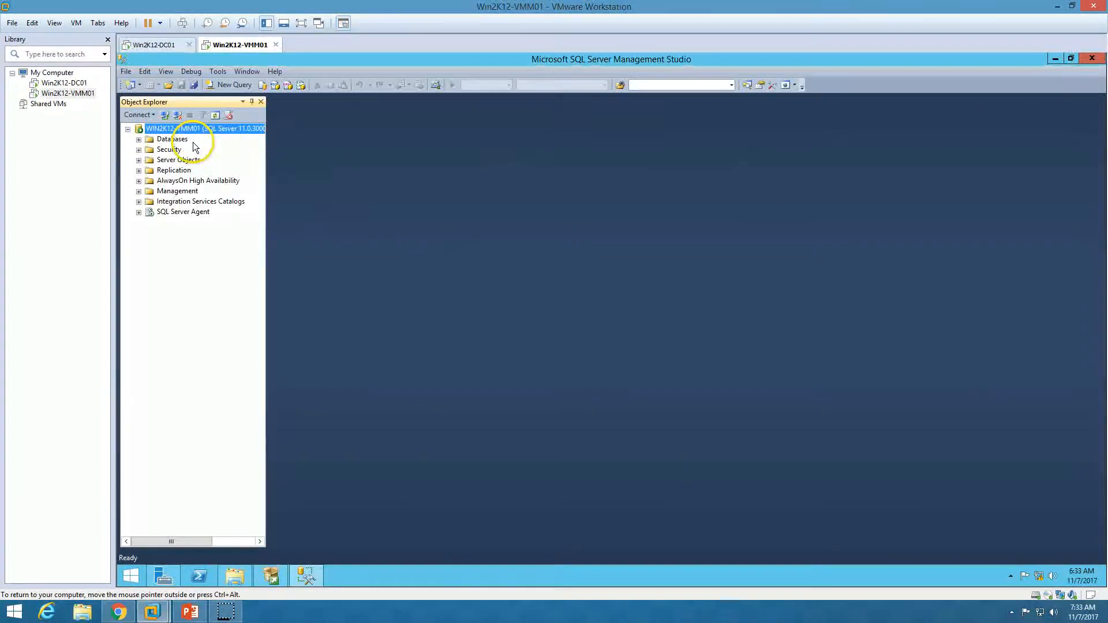
left_click(138, 139)
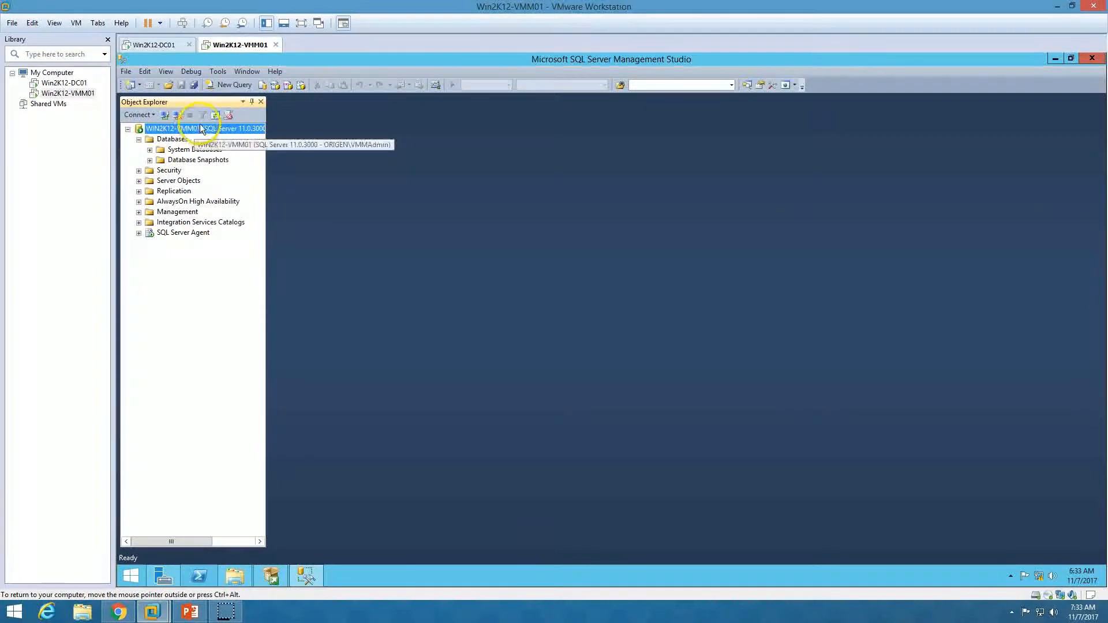
left_click(149, 150)
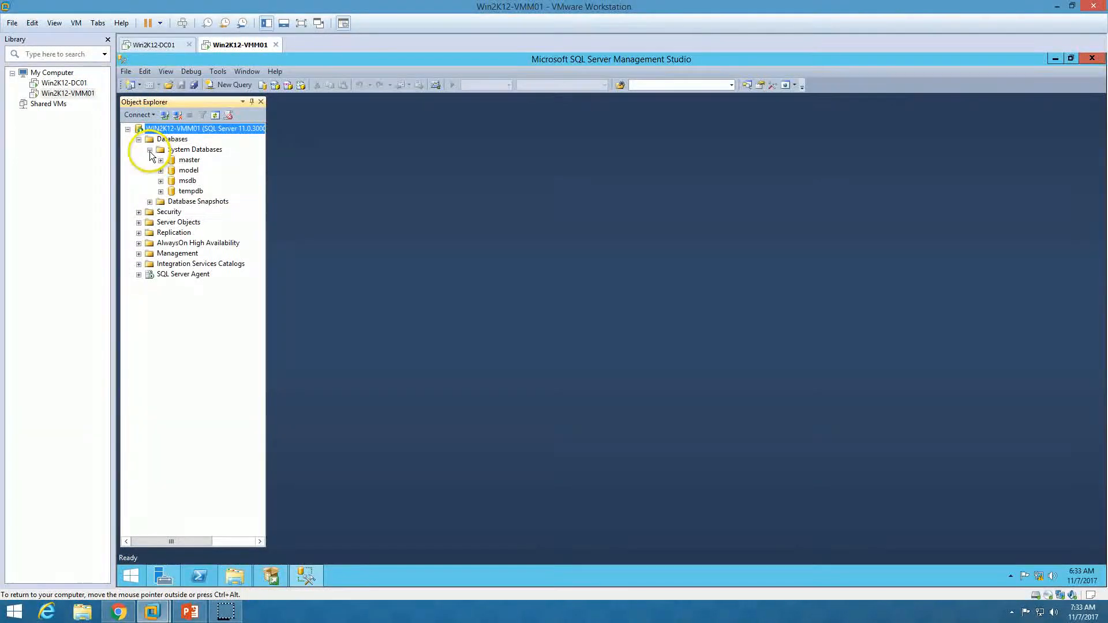
- In the WIN2K12-VMM01 server properties, set the minimum server memory to 2048 MB and the maximum to 10240 MB
right_click(203, 128)
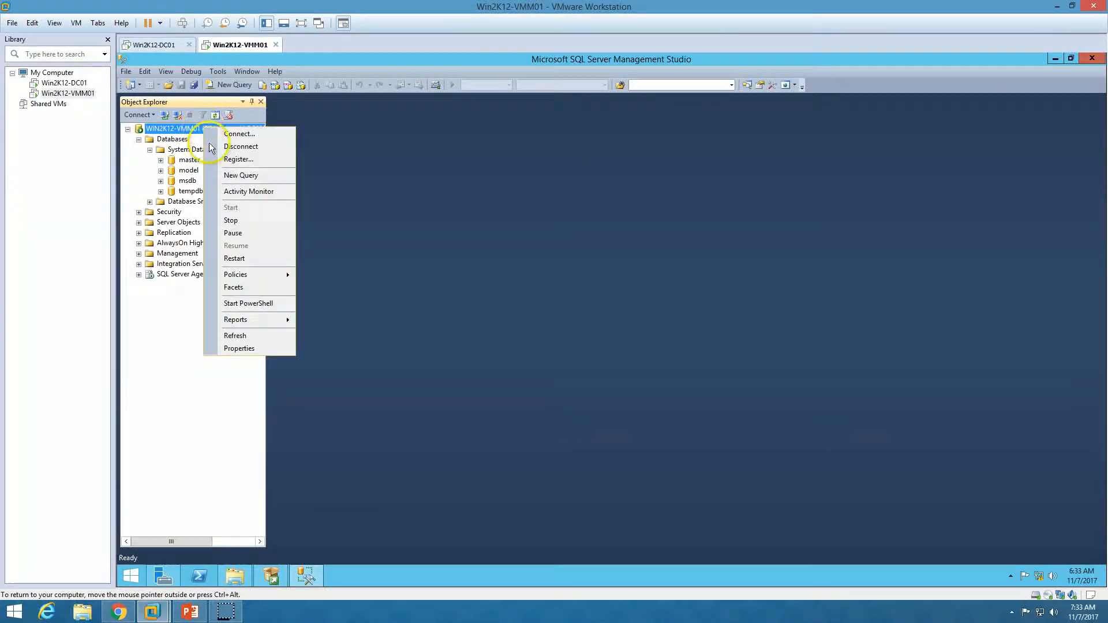
left_click(239, 348)
left_click(438, 169)
left_click_drag(557, 240, 458, 237)
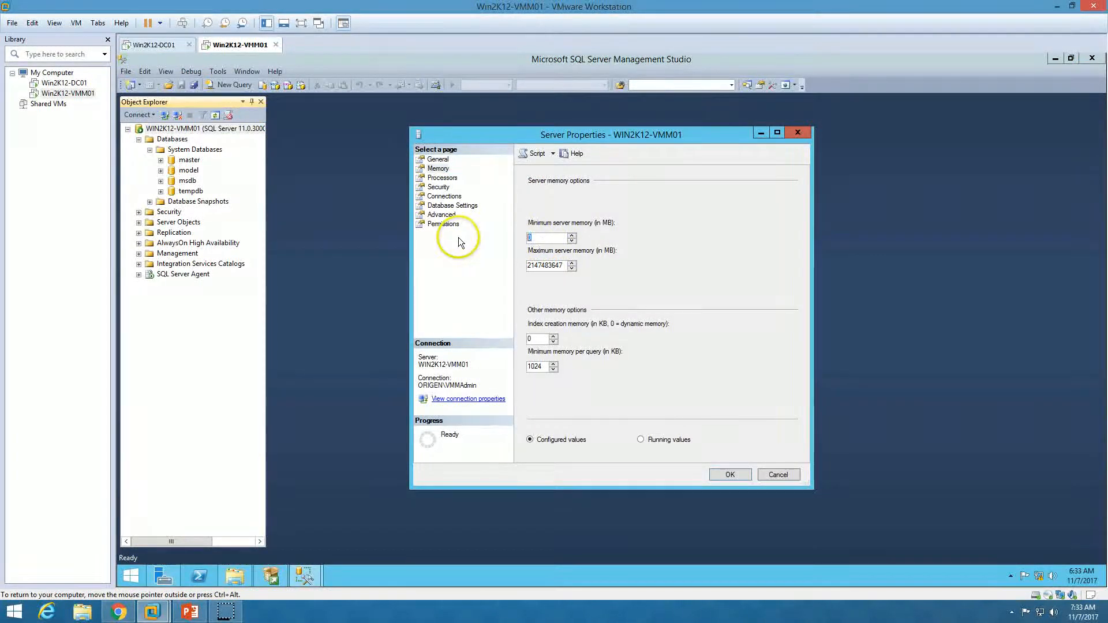
type("0")
type("1")
key("BackSpace")
key("BackSpace")
type("2048")
double_click(539, 265)
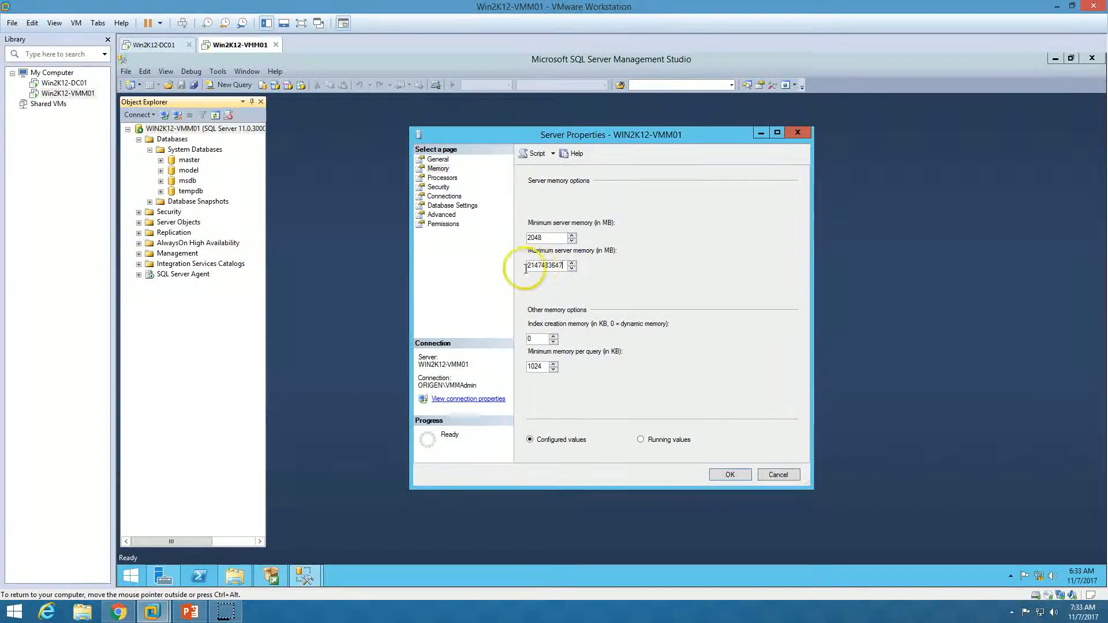
type("10240")
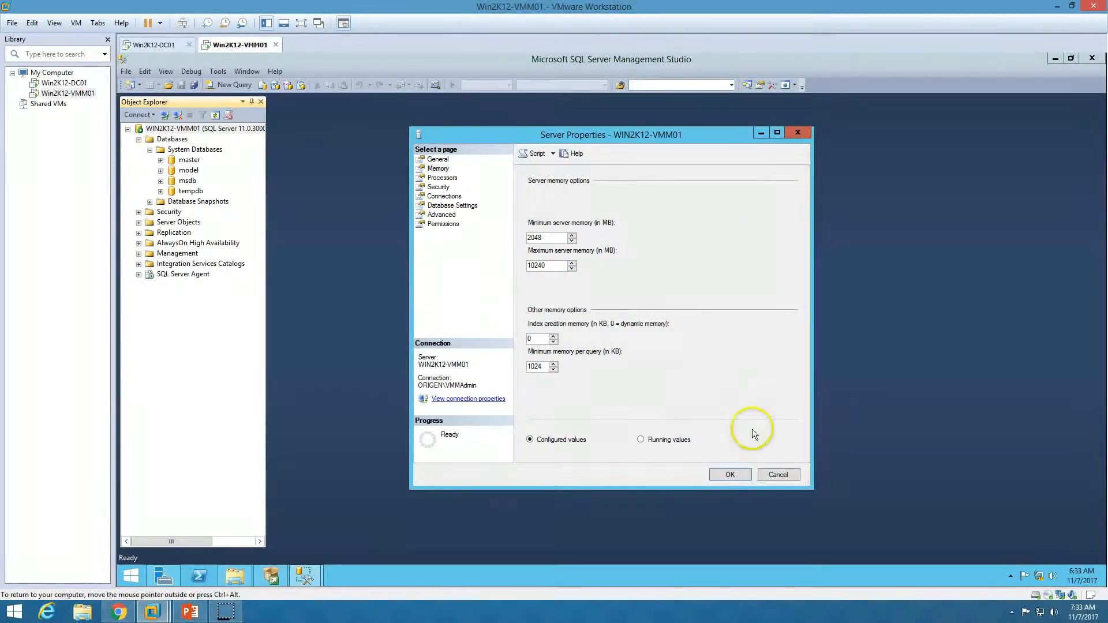
left_click(732, 474)
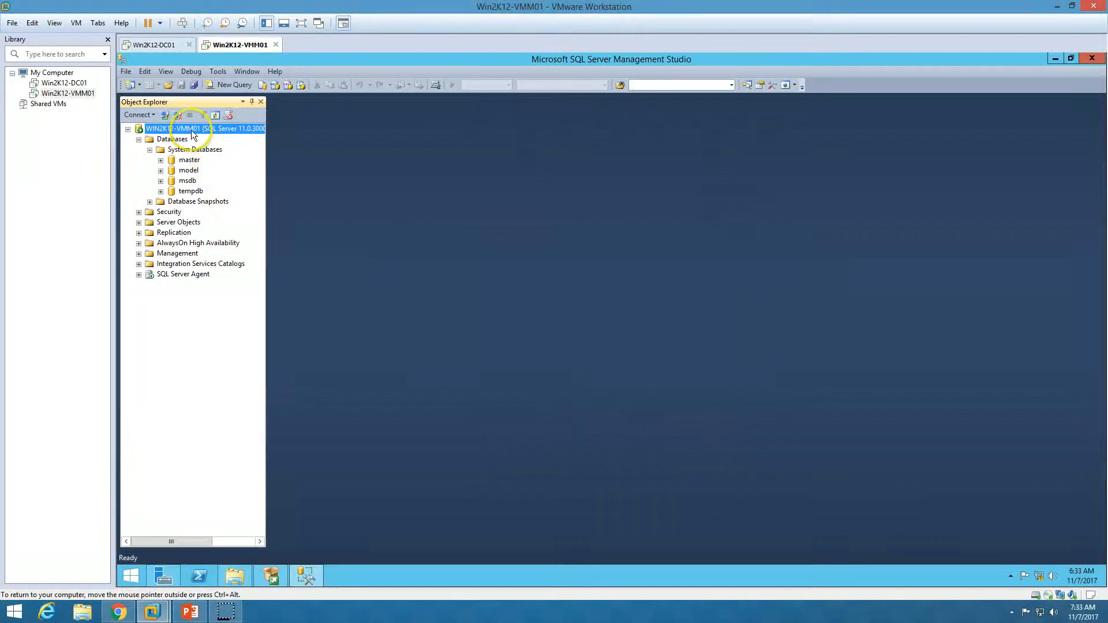
- Close SQL Server Management Studio and the remaining open windows, and check the next installation stage on the PowerPoint slide
left_click(1089, 61)
left_click(272, 577)
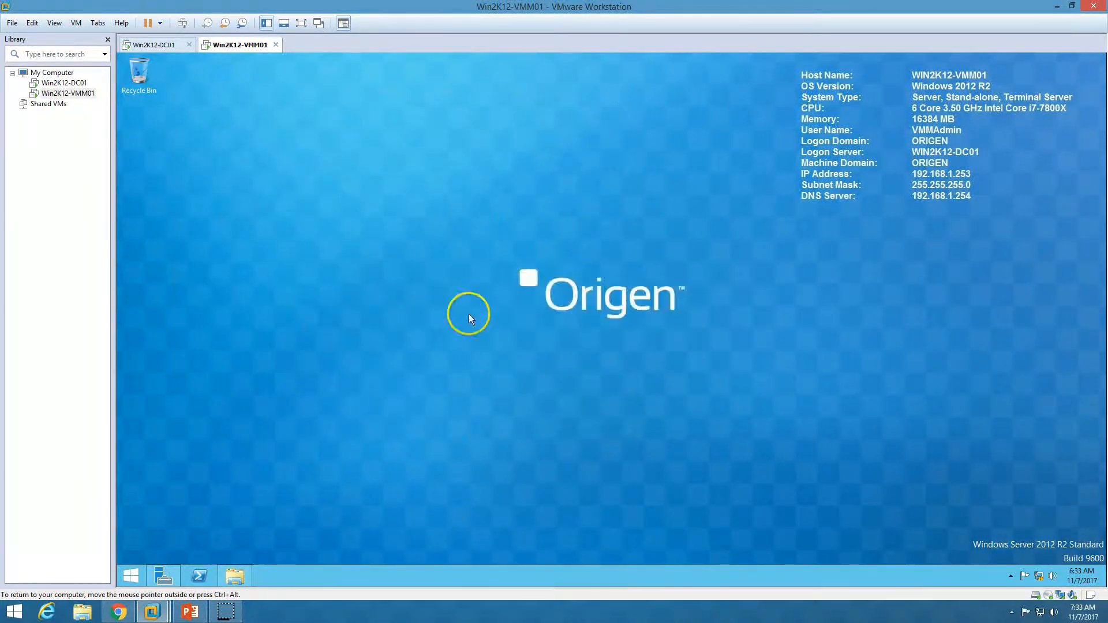
left_click(235, 575)
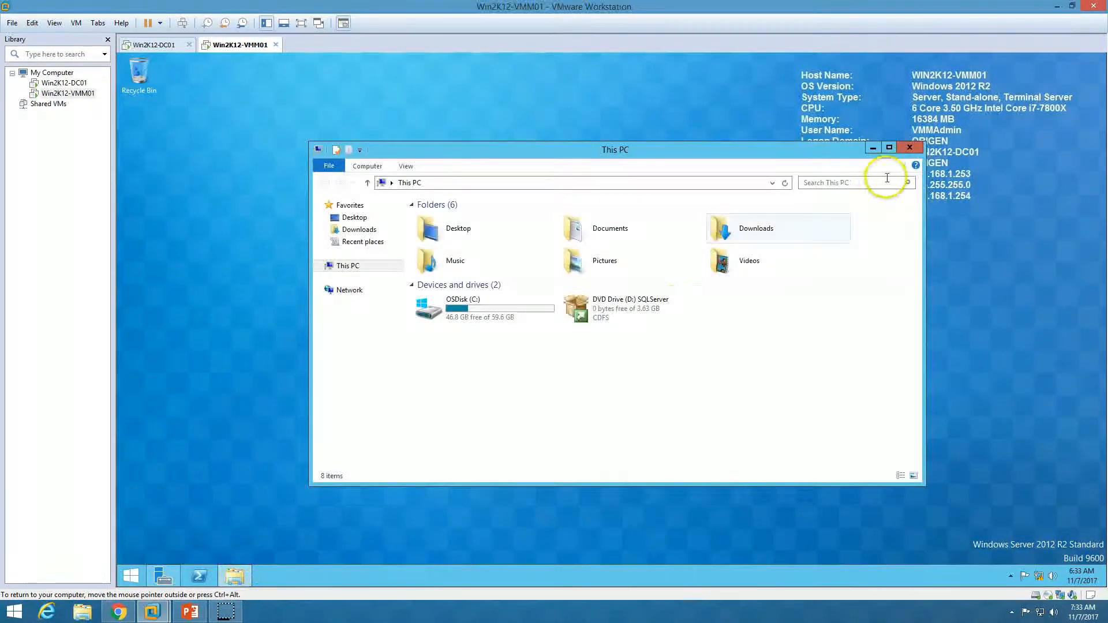
left_click(917, 144)
left_click(203, 611)
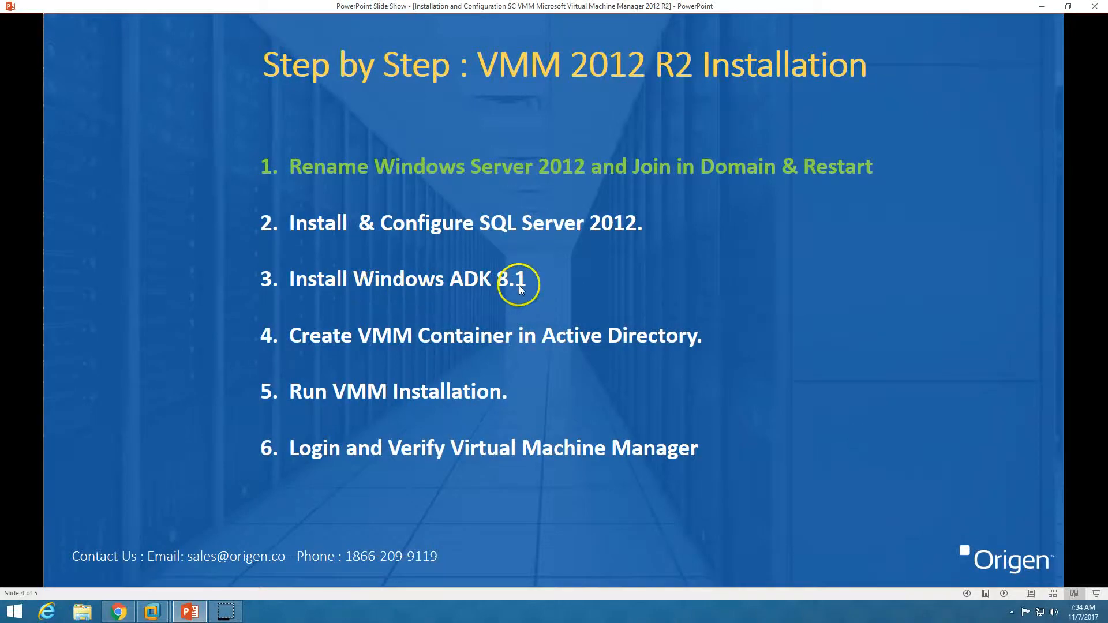
left_click(191, 611)
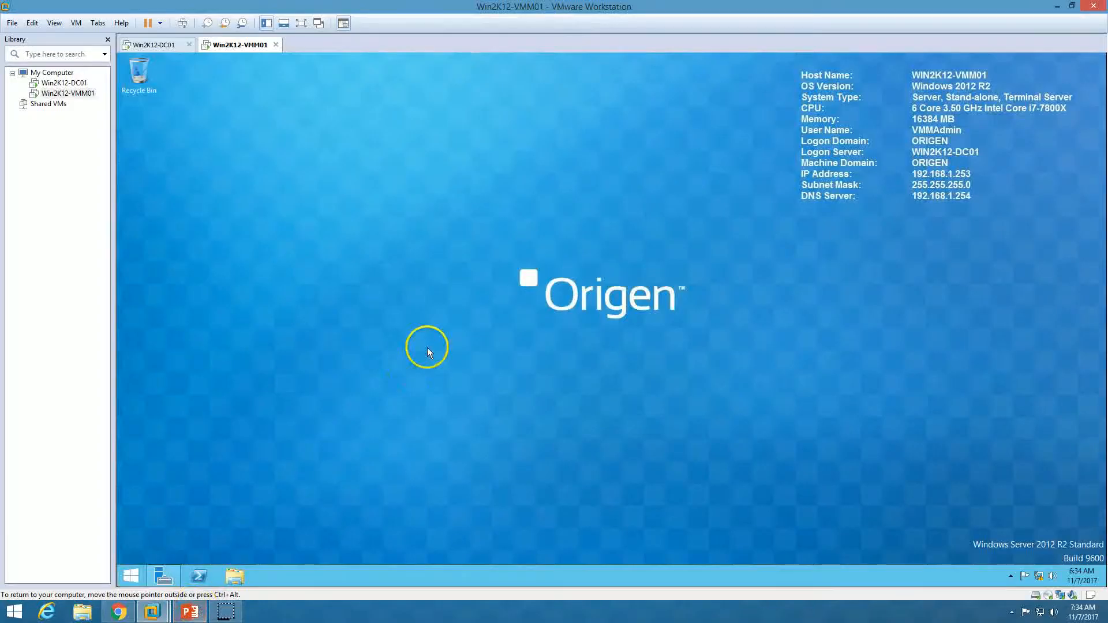
- Open the Windows ADK 8.1 DVD drive, run adksetup and close the file browser window
left_click(235, 576)
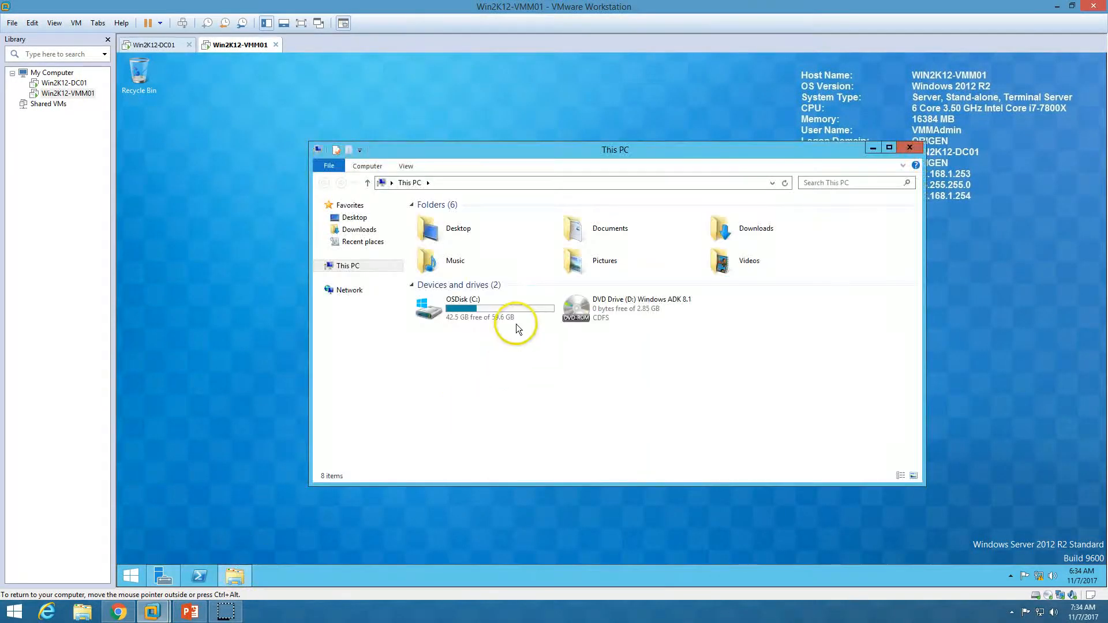
left_click(655, 306)
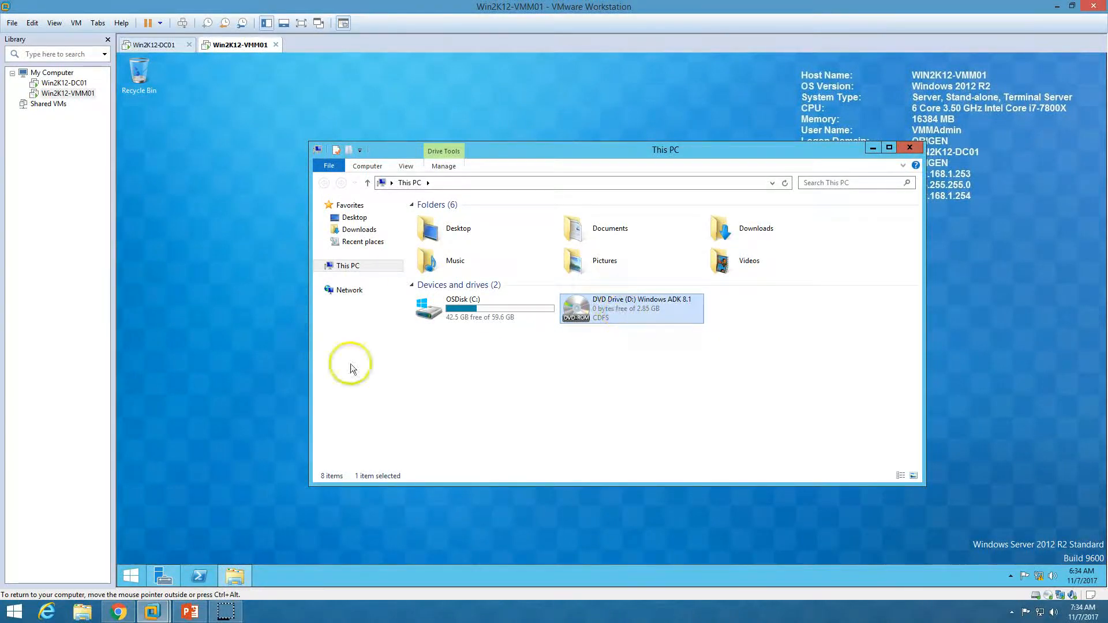
double_click(656, 306)
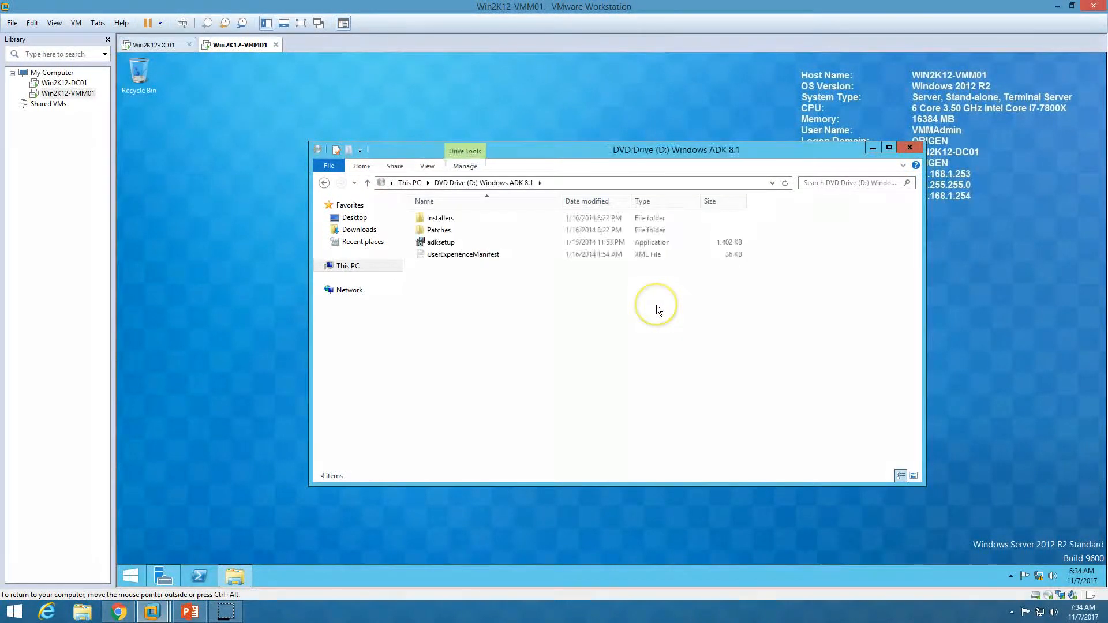
double_click(442, 243)
left_click(910, 147)
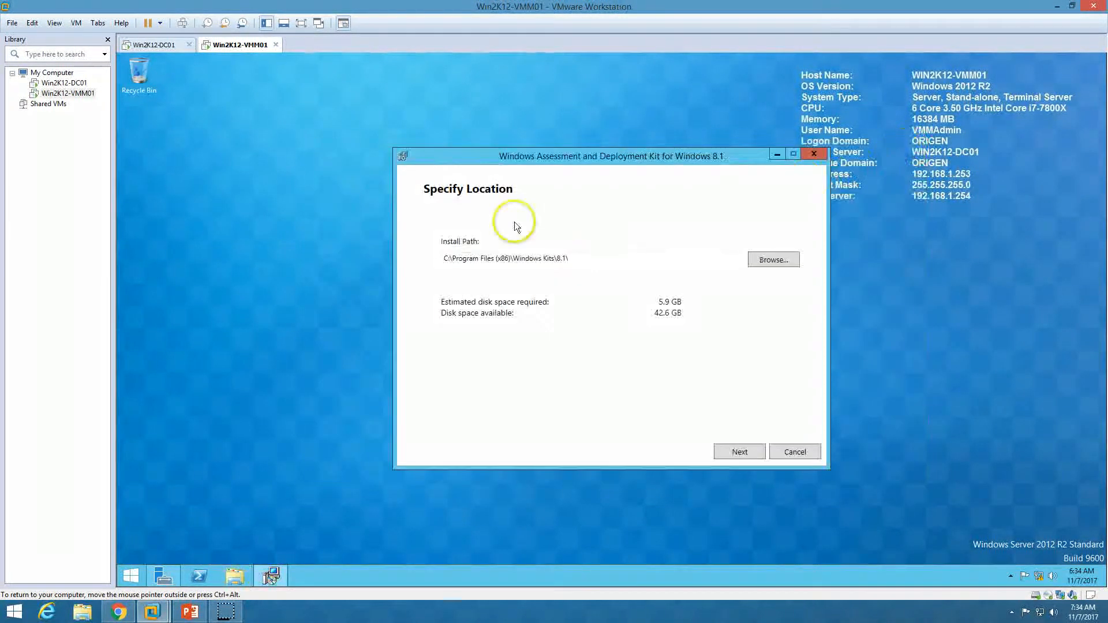
- Advance the Windows ADK 8.1 setup with the default install path and CEIP participation set to No, accepting the license agreement
left_click_drag(628, 159, 577, 135)
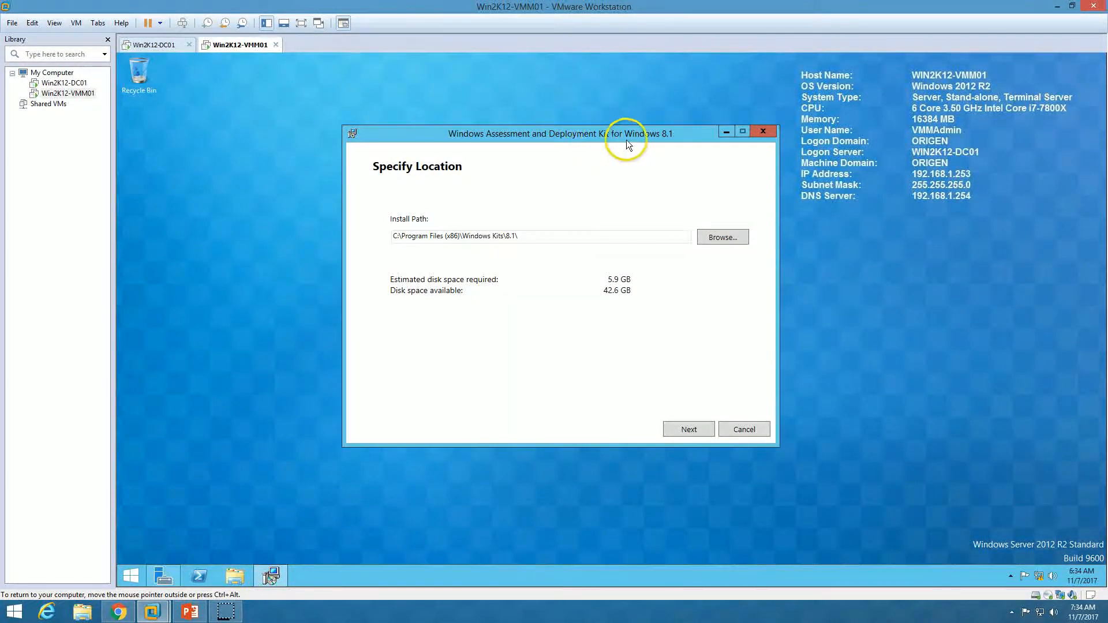
left_click(700, 429)
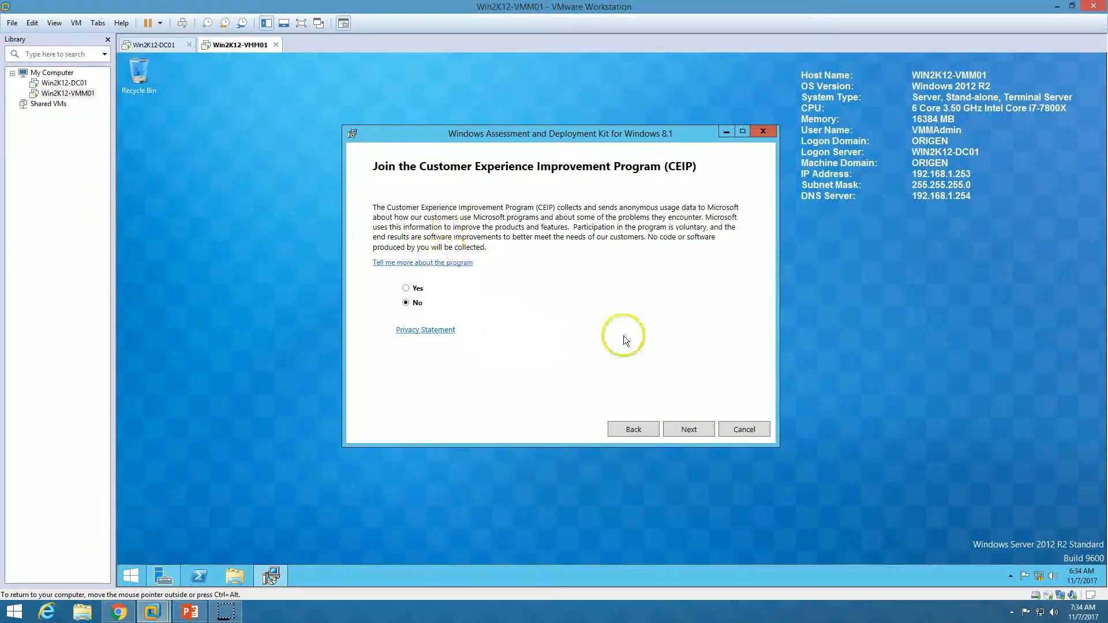
left_click(684, 426)
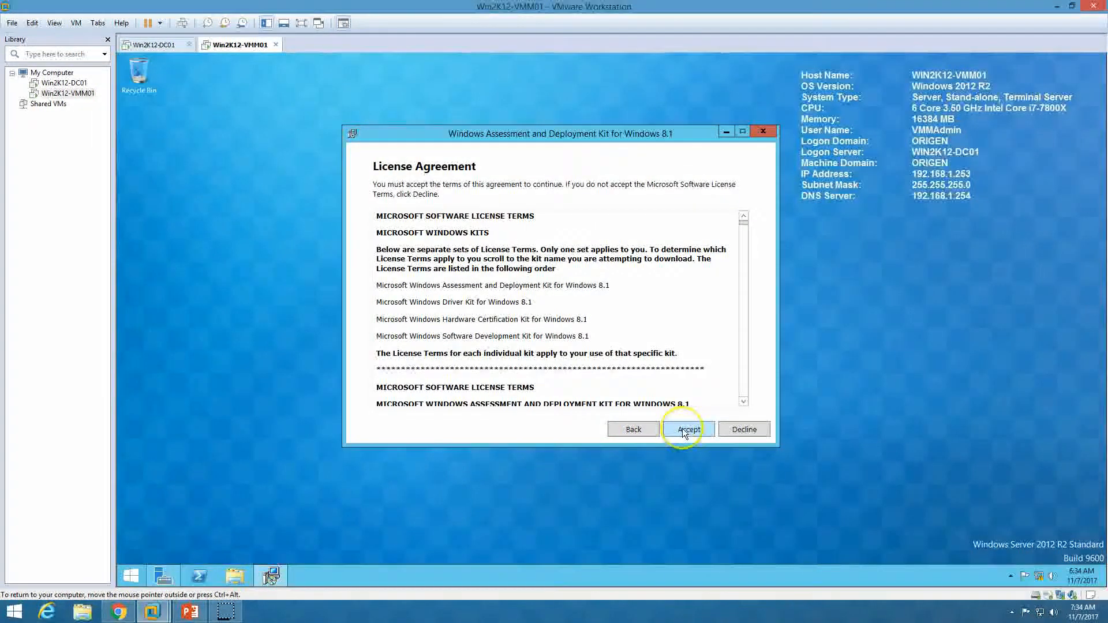
left_click(682, 430)
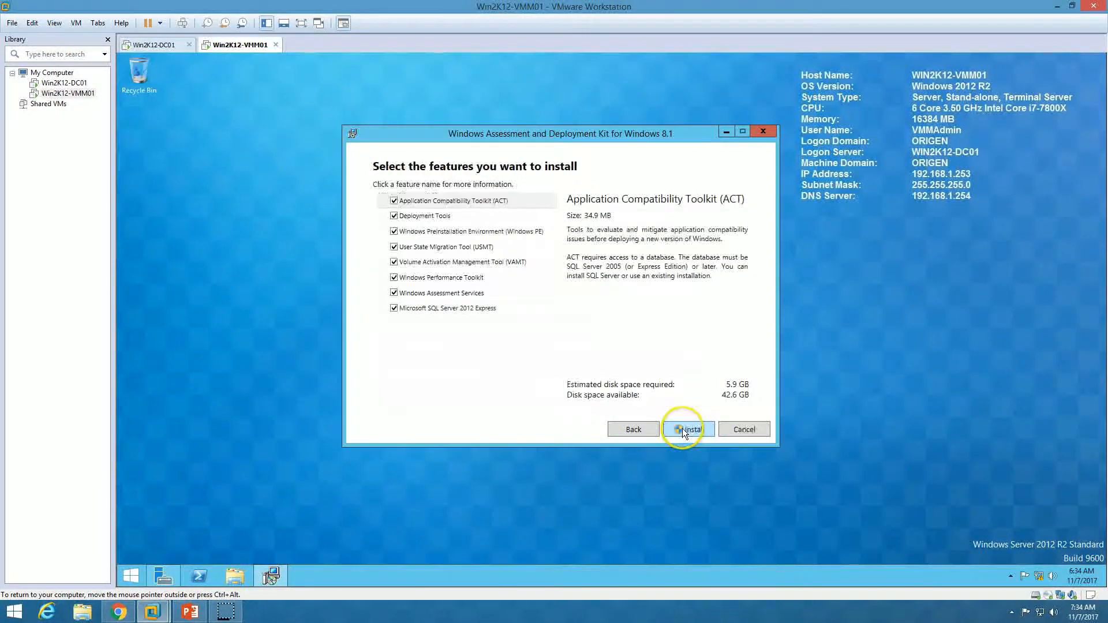
- Limit the Windows ADK 8.1 features to Deployment Tools and Windows Preinstallation Environment (Windows PE), deselecting all the others
left_click(394, 200)
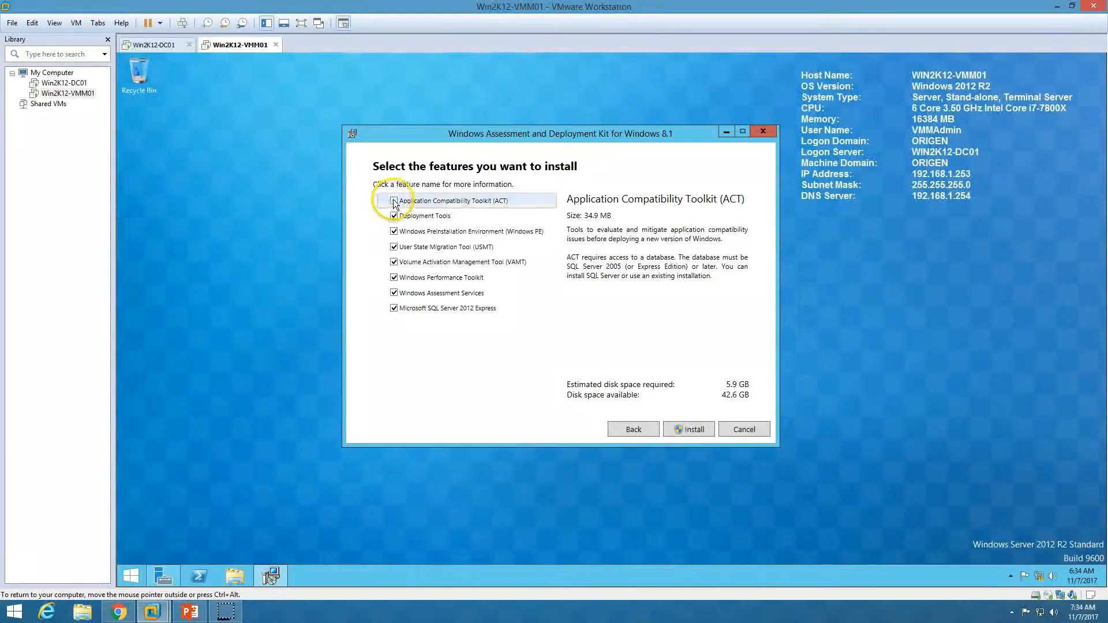
left_click(393, 247)
left_click(394, 262)
left_click(394, 277)
left_click(394, 293)
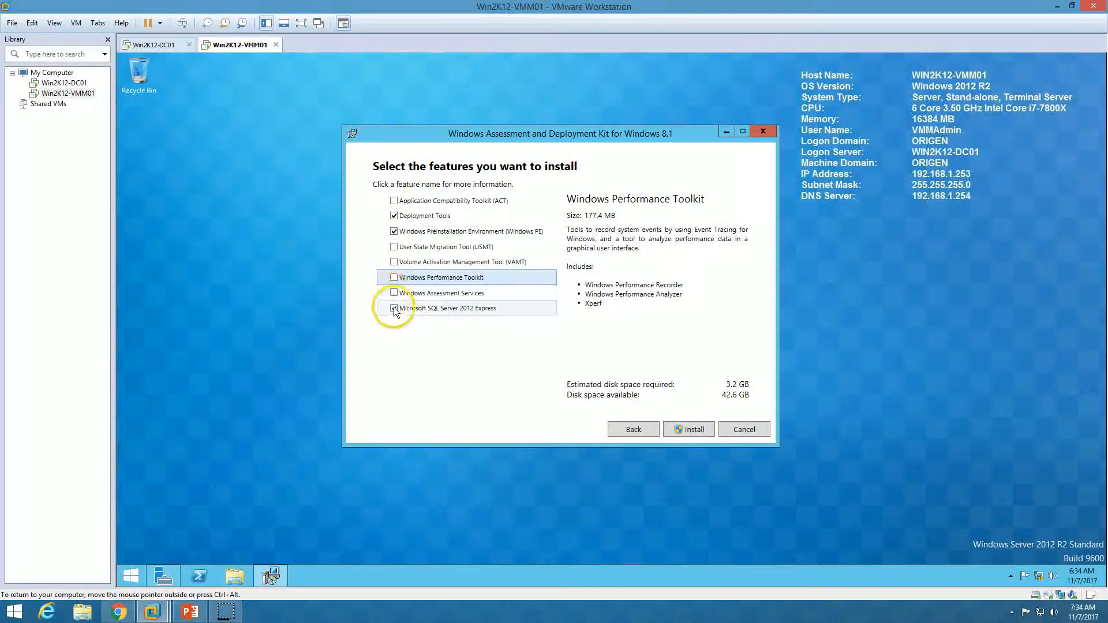
left_click(394, 308)
left_click(420, 219)
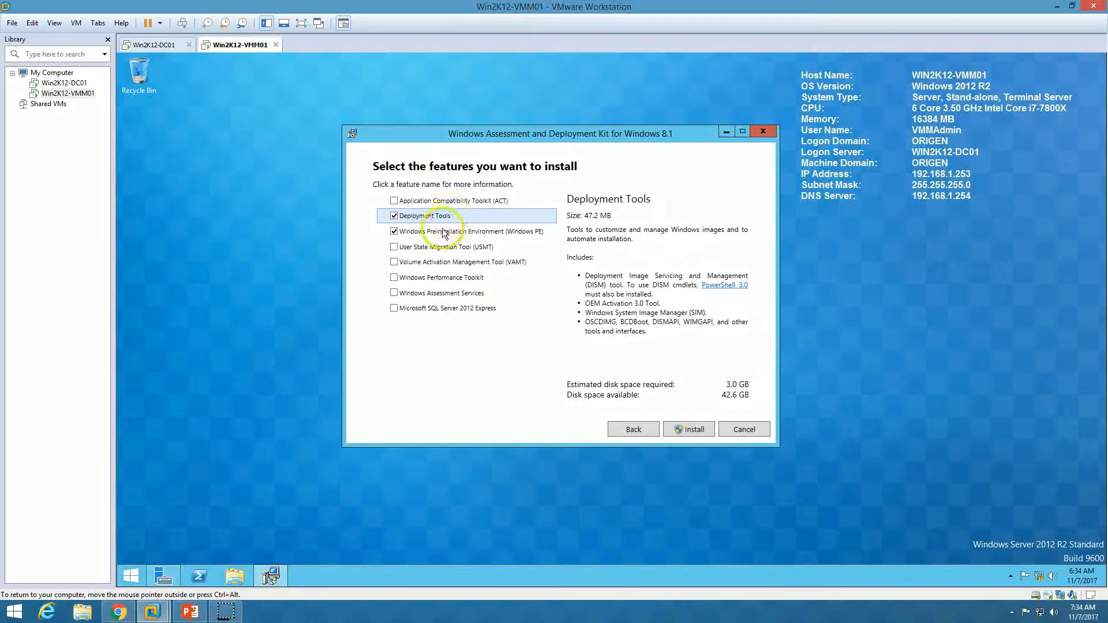
left_click(441, 231)
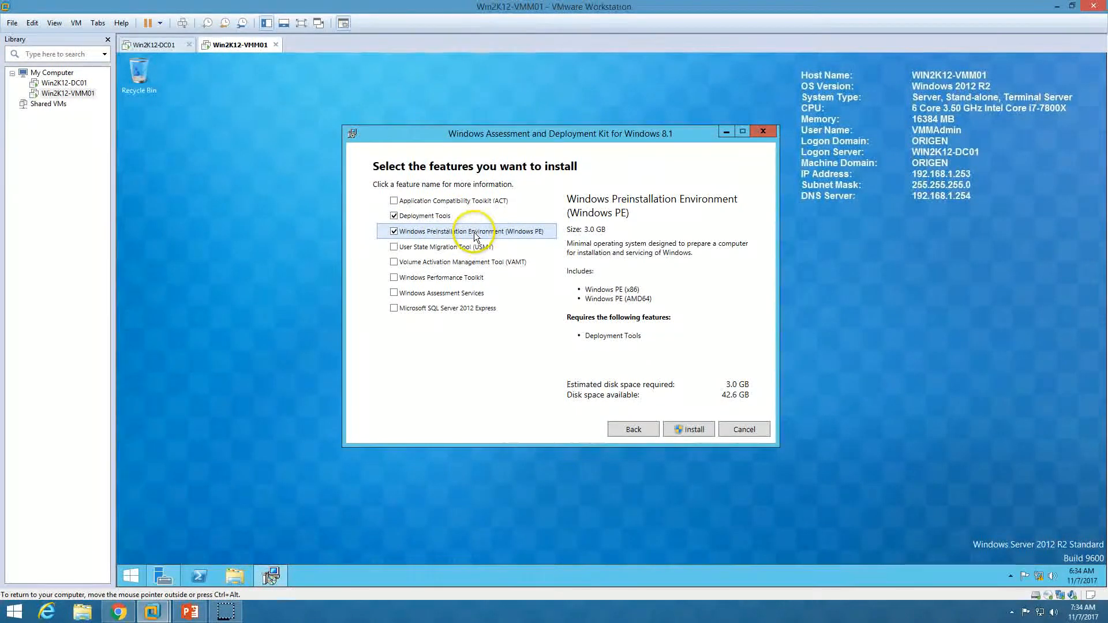
left_click(430, 217)
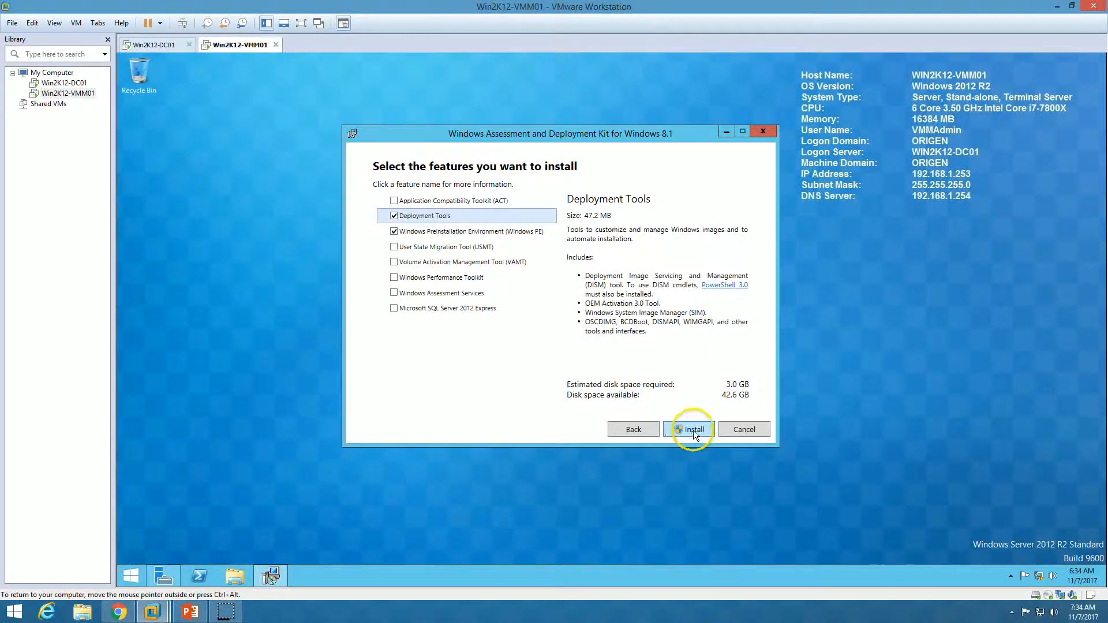
- Install the selected Windows ADK 8.1 features with administrator approval and close the setup without launching the Getting Started Guide
left_click(694, 428)
left_click(660, 339)
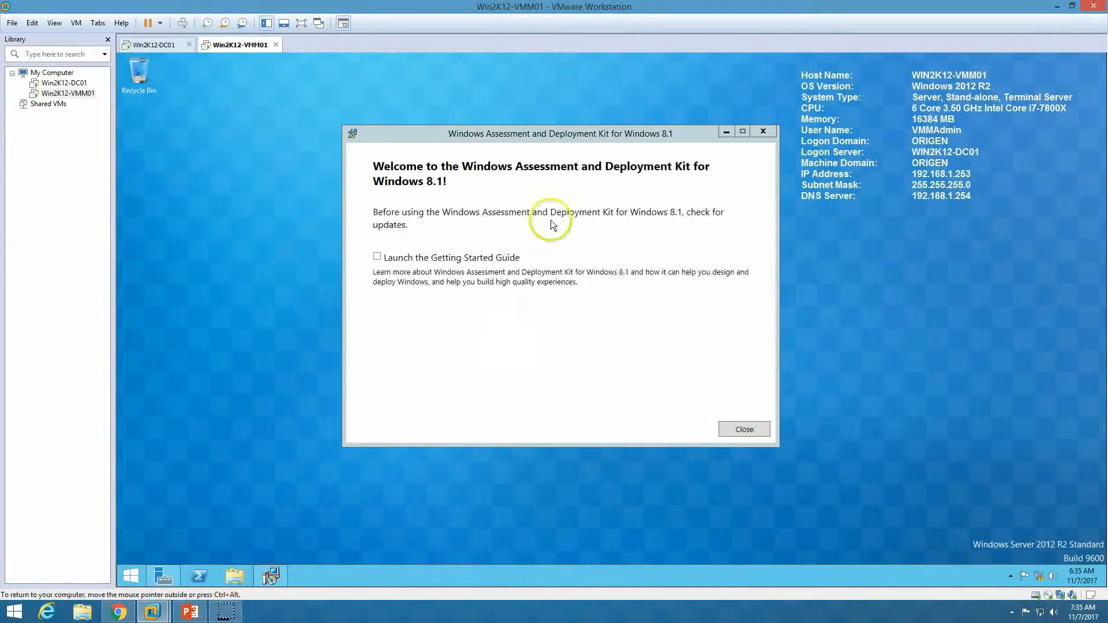
left_click(745, 429)
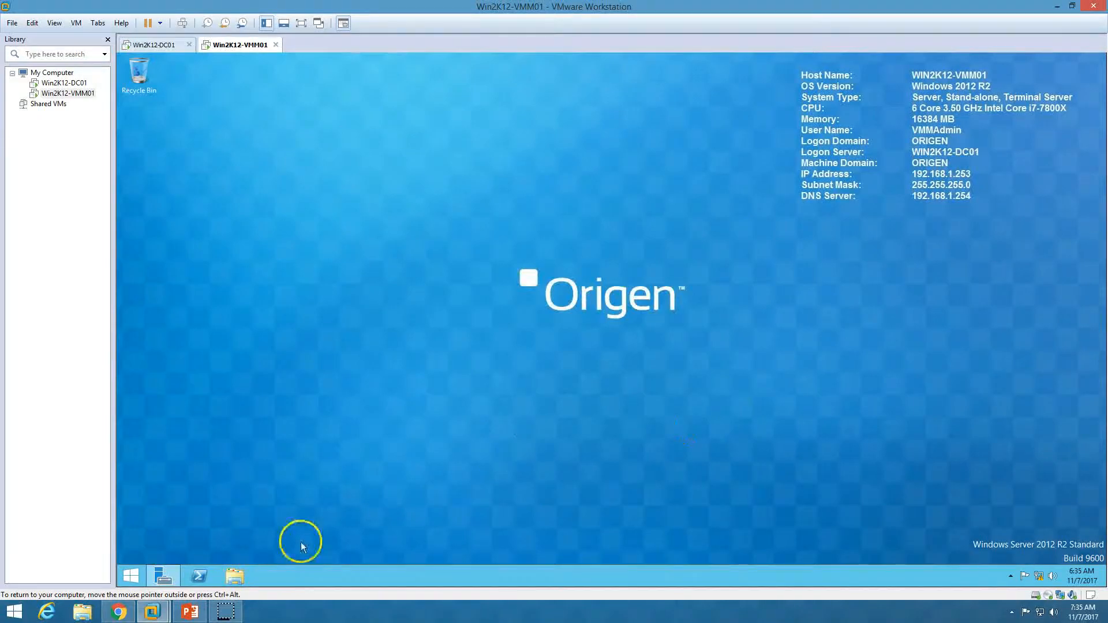
- Check the next stage on the PowerPoint slide, then launch the SC2012R2VMM DVD setup with administrator approval and minimize the file browser
left_click(190, 611)
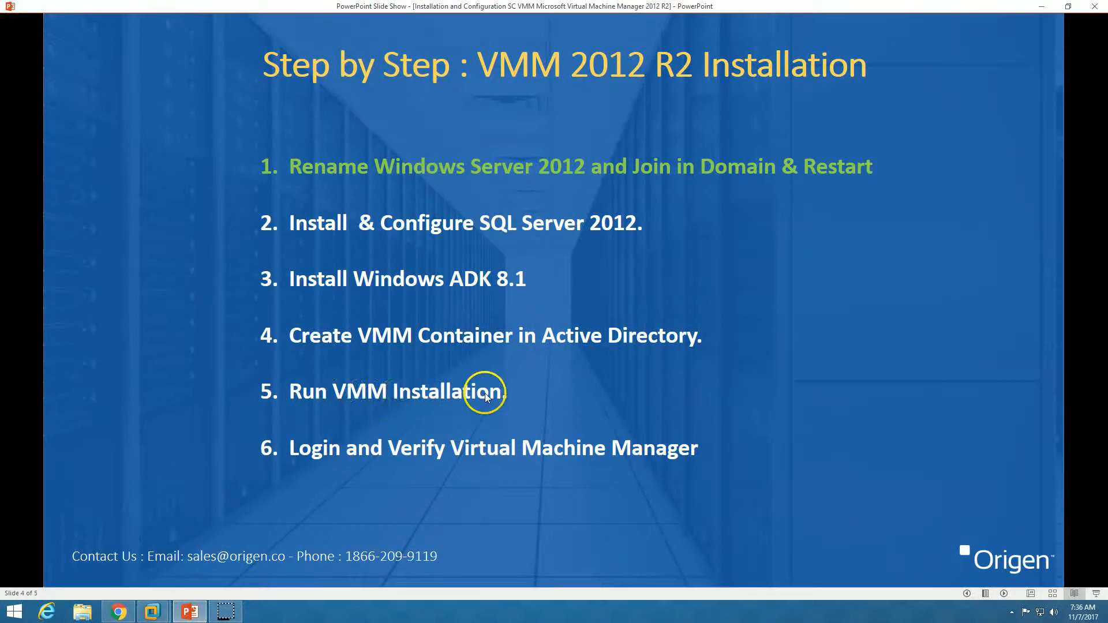
left_click(190, 611)
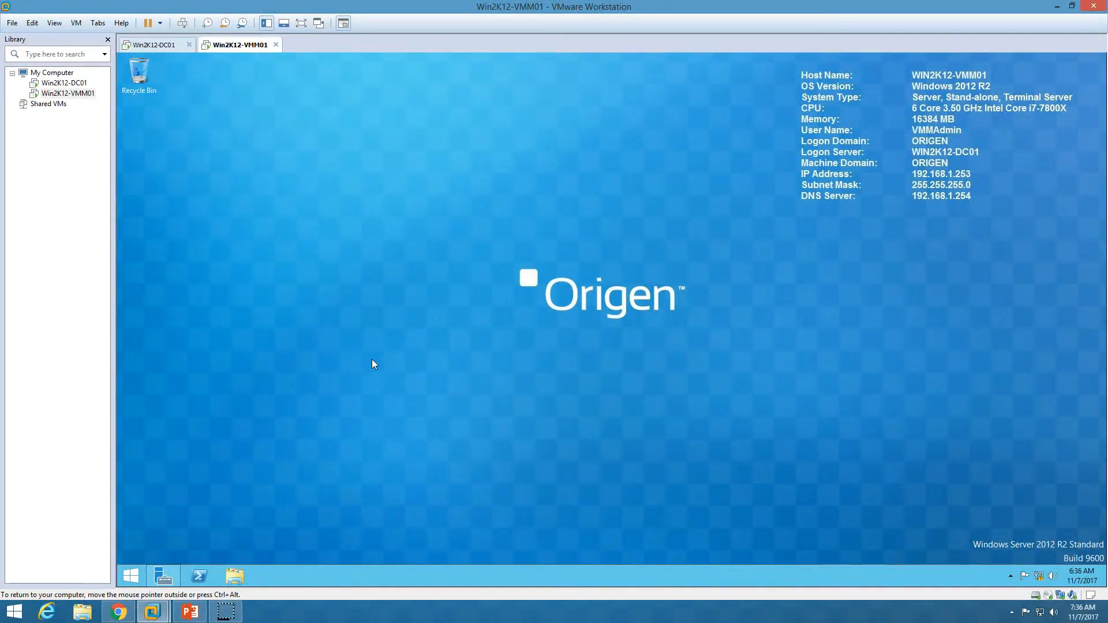
left_click(233, 576)
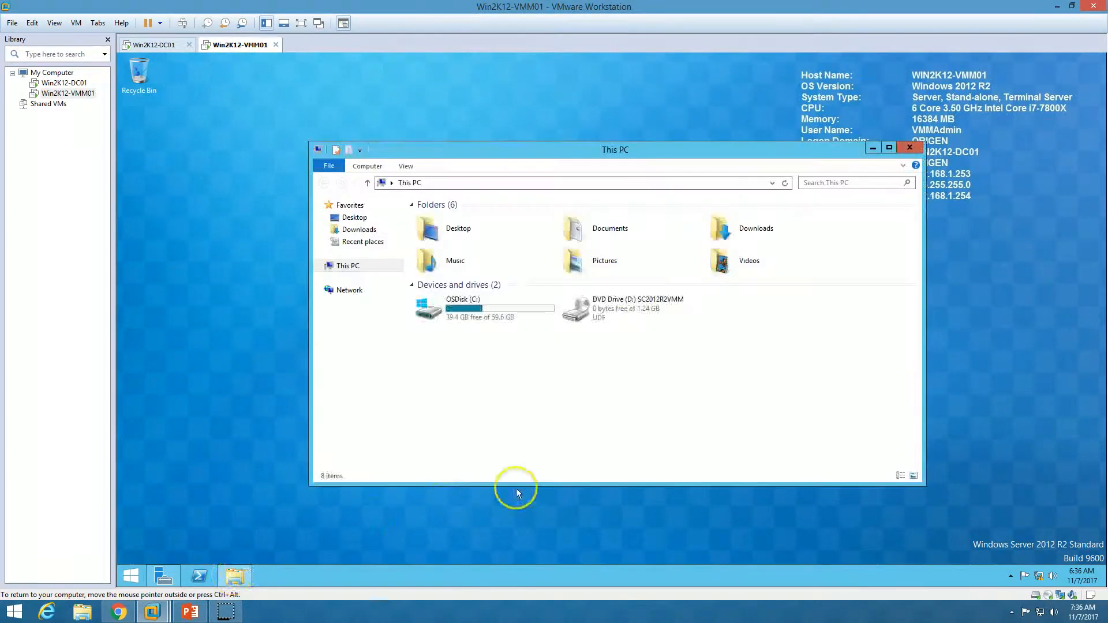
double_click(633, 310)
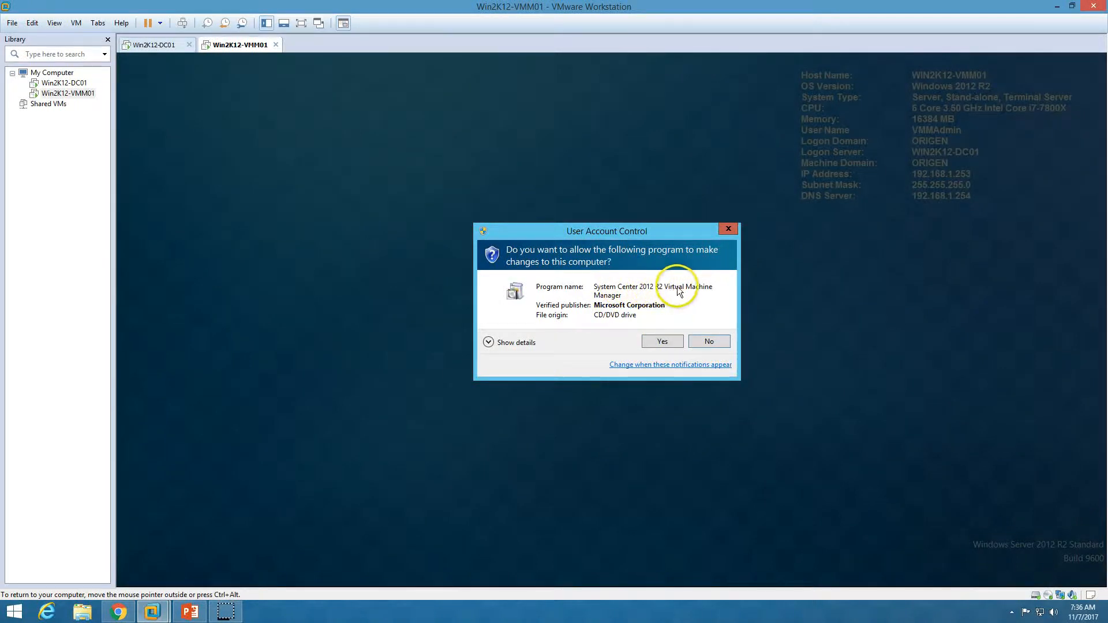
left_click(662, 341)
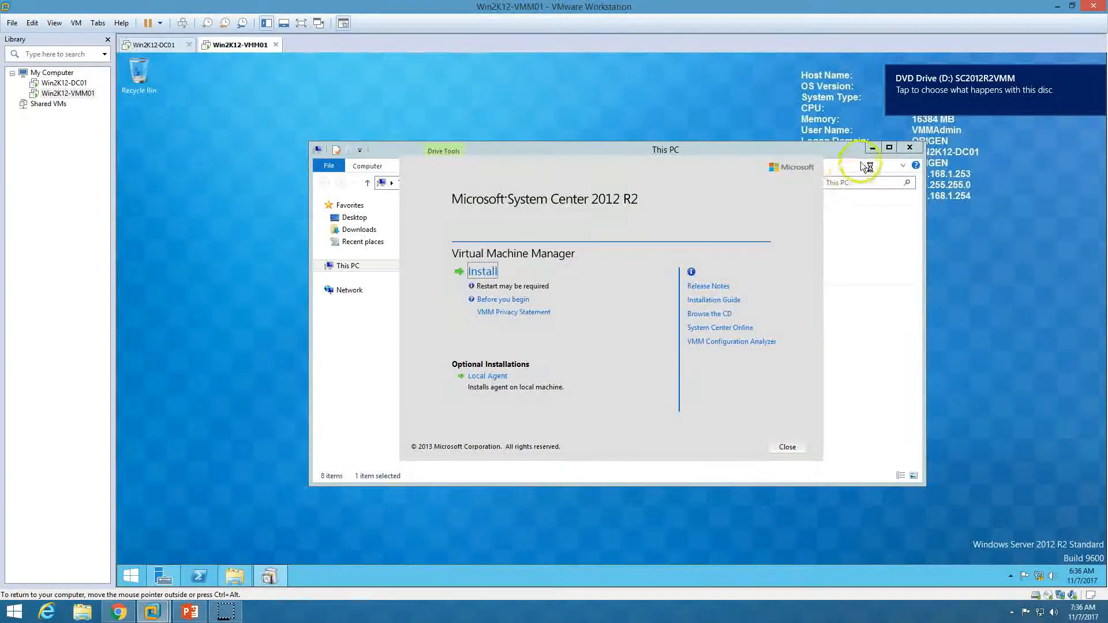
left_click(872, 147)
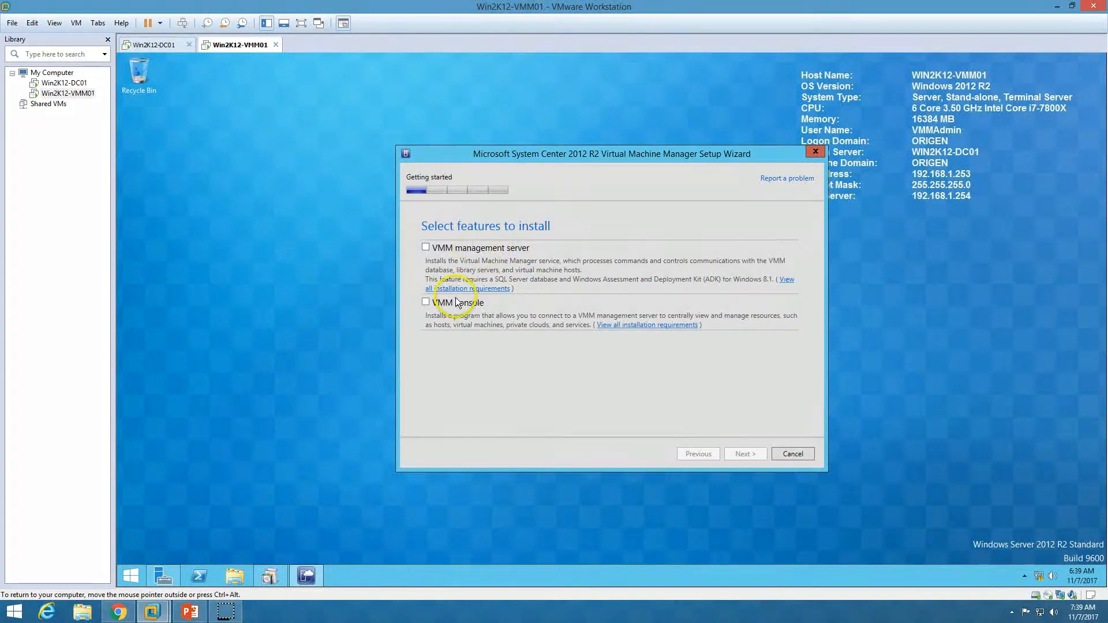
- Start the Virtual Machine Manager installation with the VMM management server feature, keeping the default registration name and no product key
left_click(479, 250)
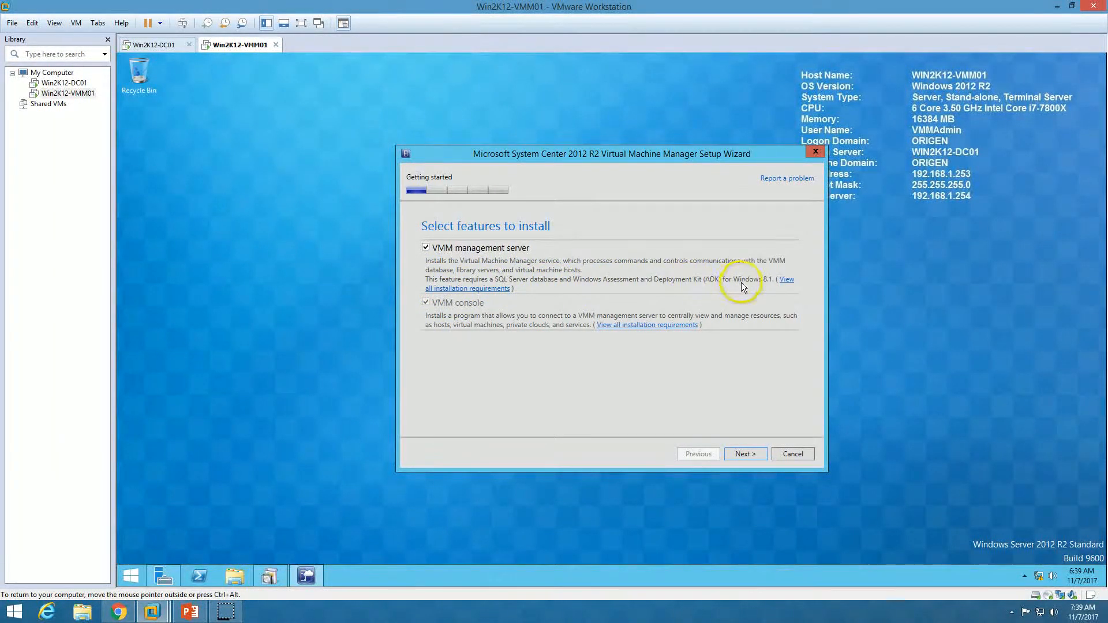
left_click(744, 453)
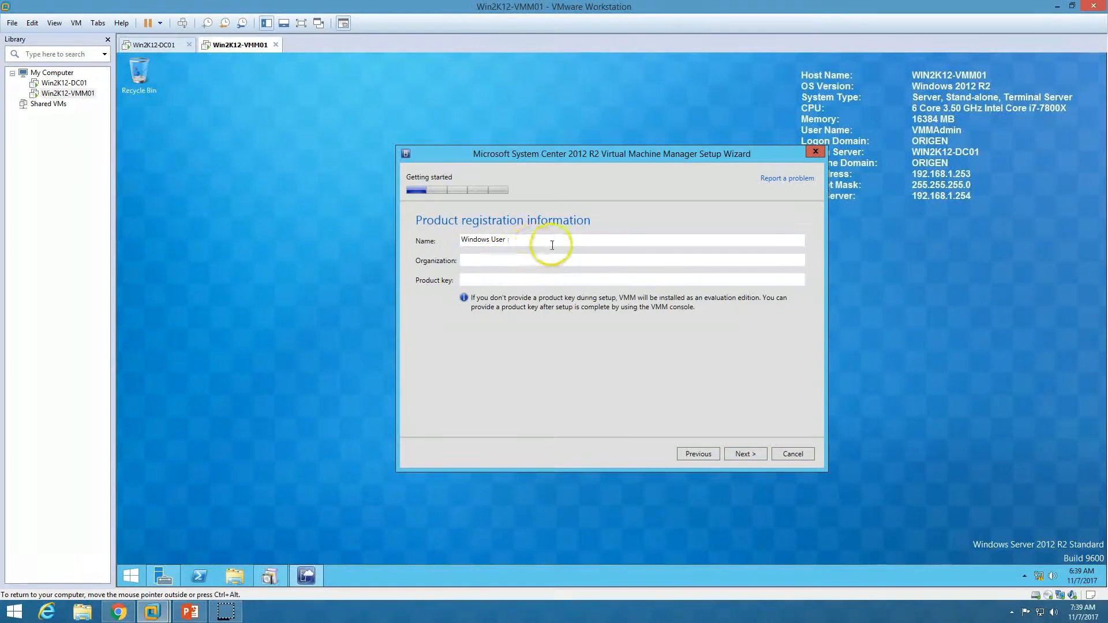
left_click_drag(566, 244, 474, 247)
left_click(522, 280)
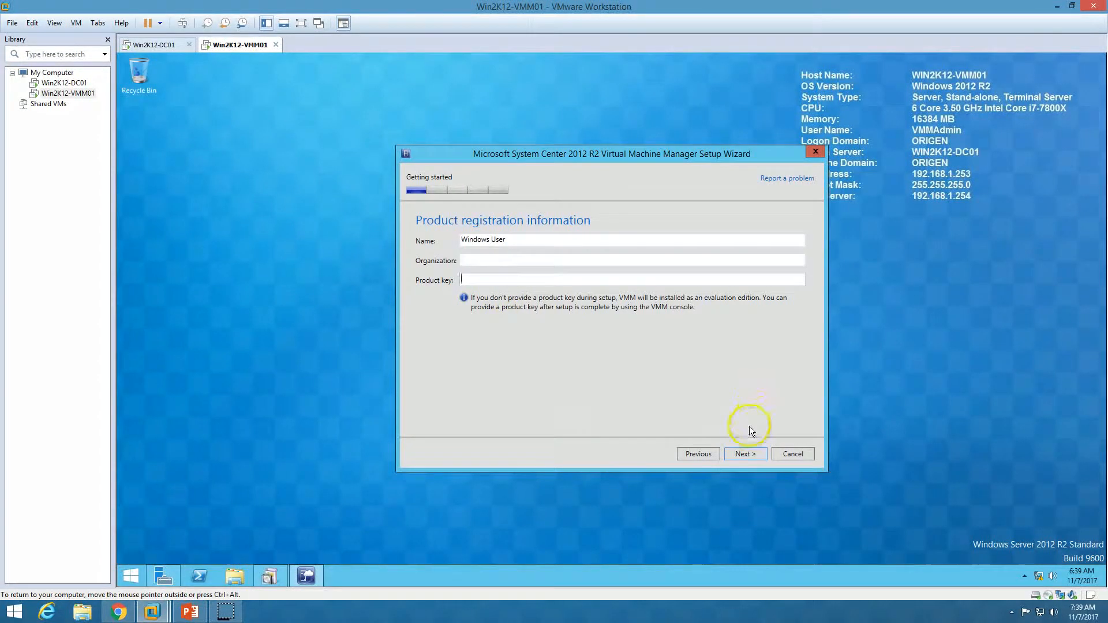
left_click(744, 453)
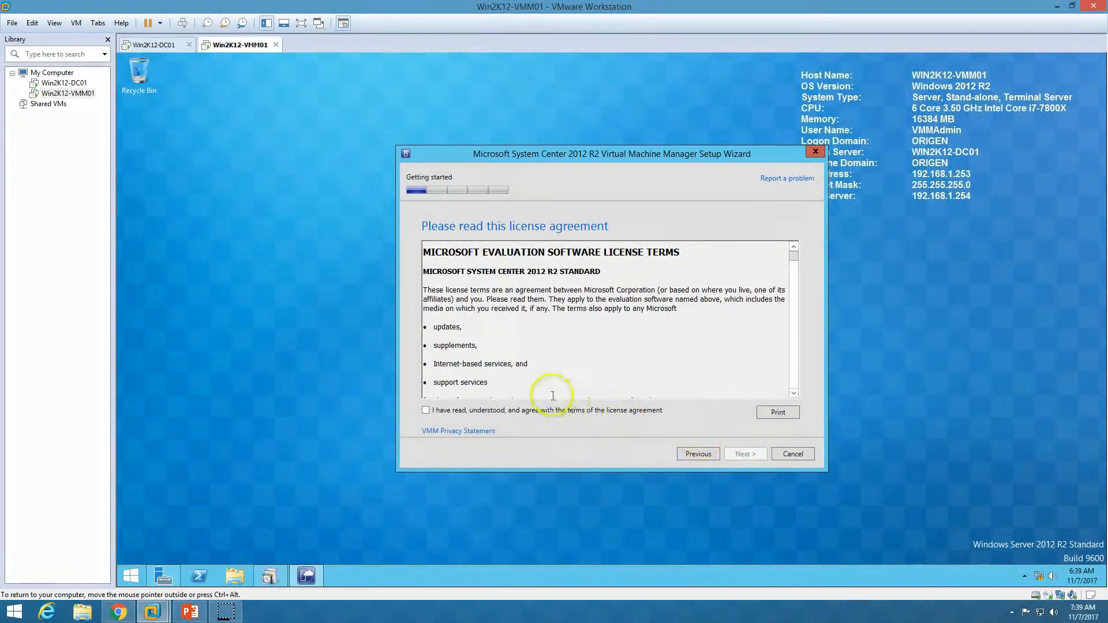
- Accept the VMM license agreement and decline participation in the Customer Experience Improvement Program
left_click(540, 412)
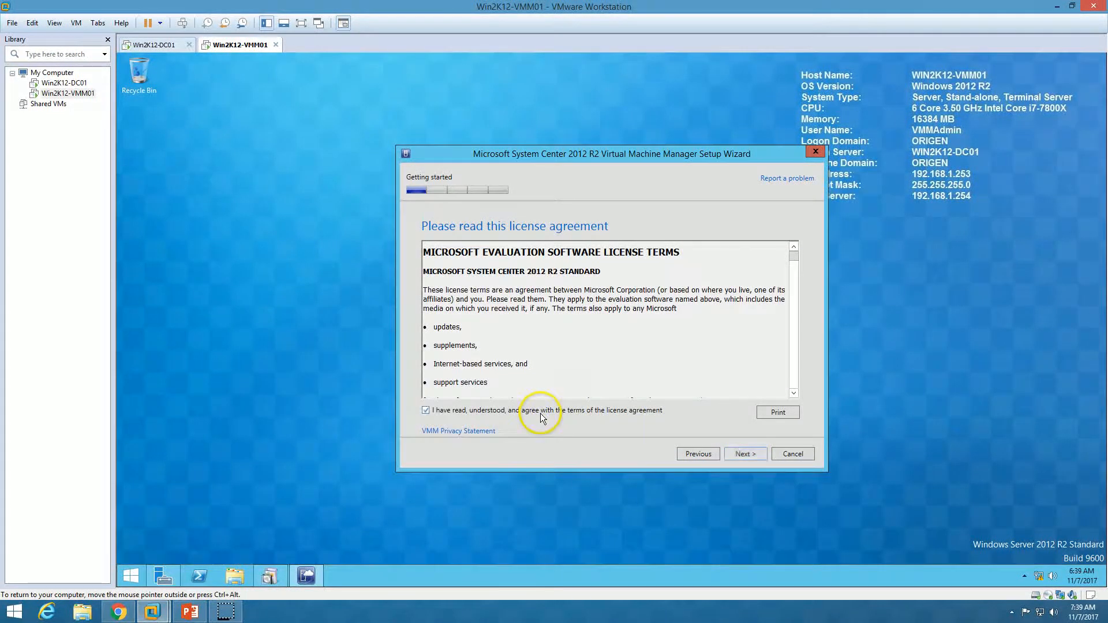
left_click(754, 452)
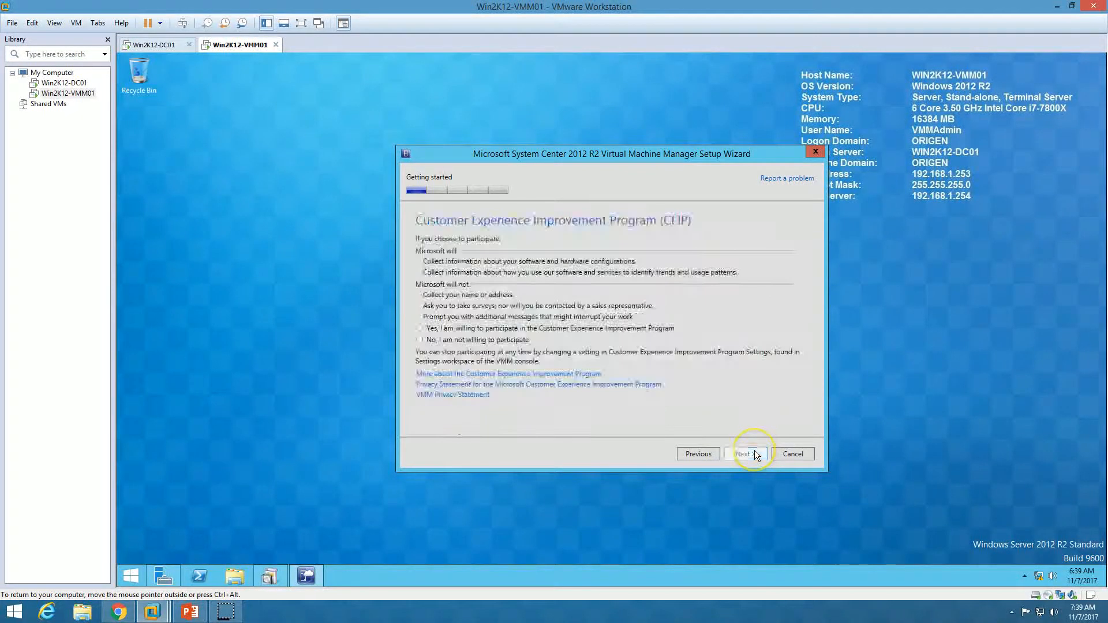
left_click(492, 341)
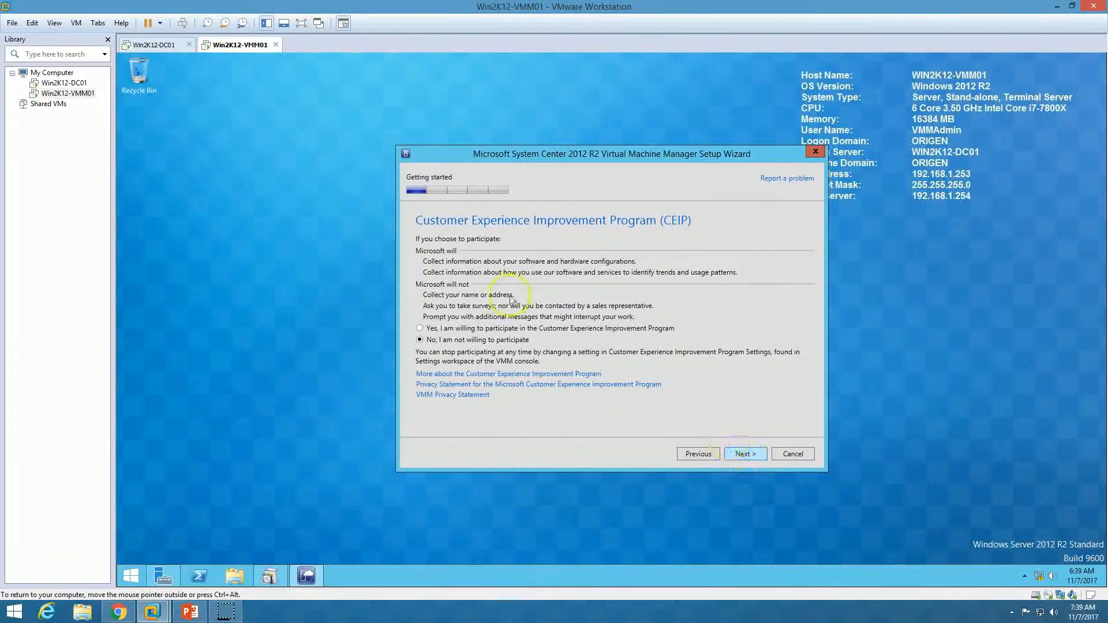
left_click(757, 456)
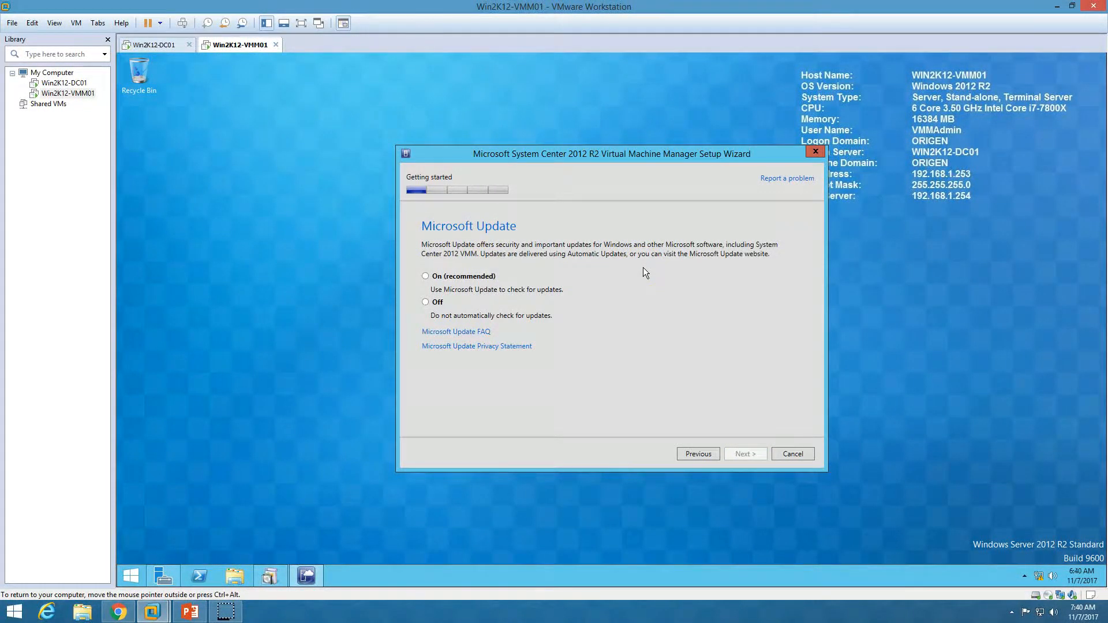
- Set Microsoft Update to On (recommended) and keep the default Virtual Machine Manager installation location
left_click(464, 276)
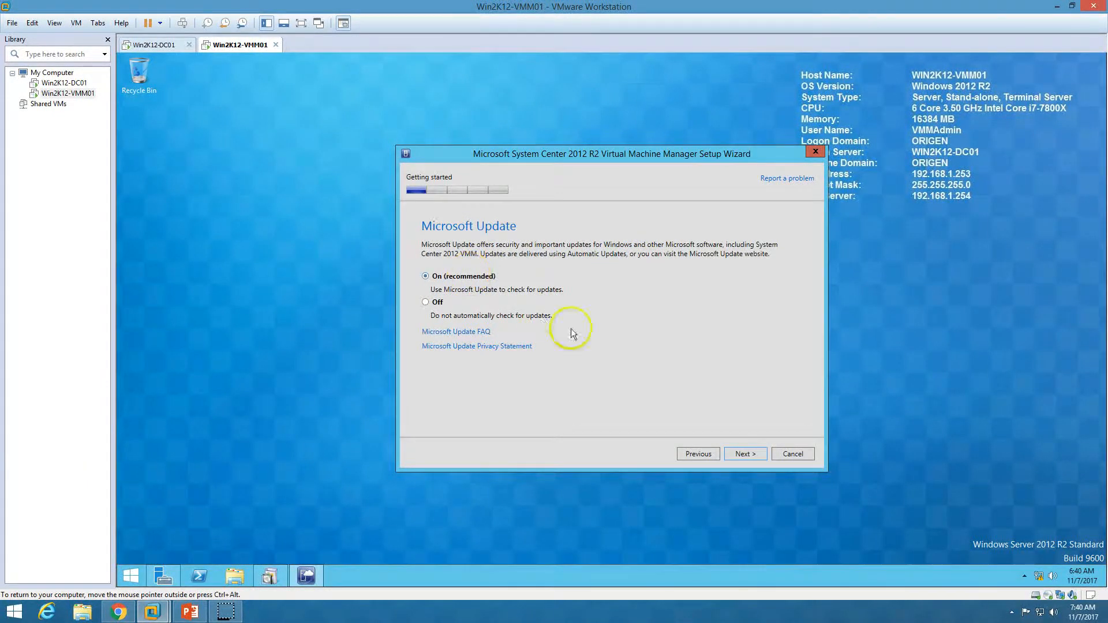
left_click(750, 454)
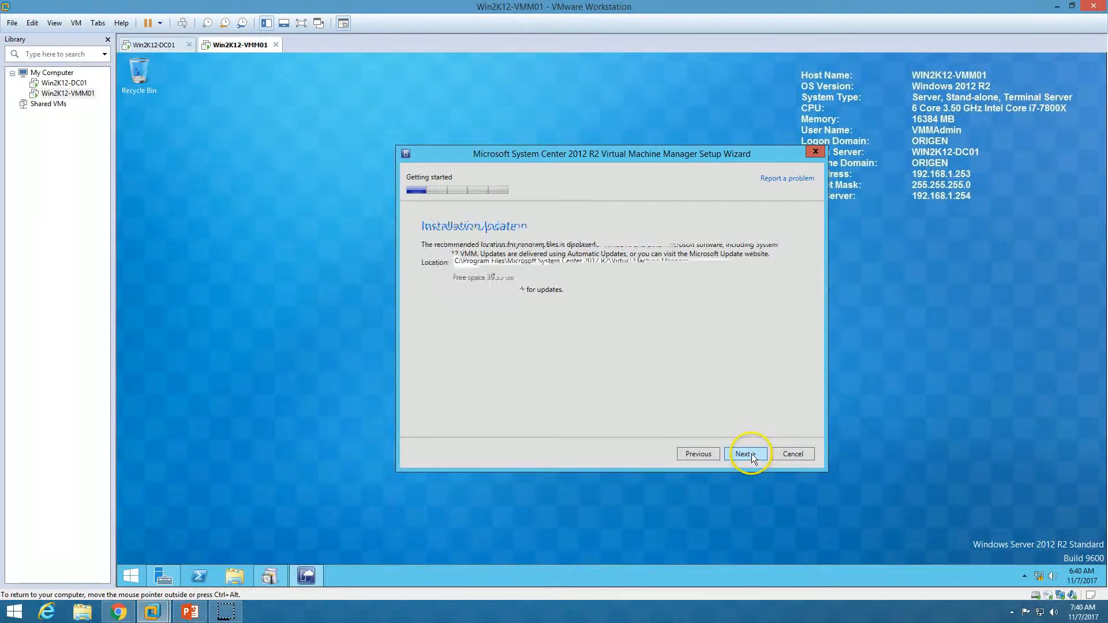
left_click_drag(695, 263, 453, 270)
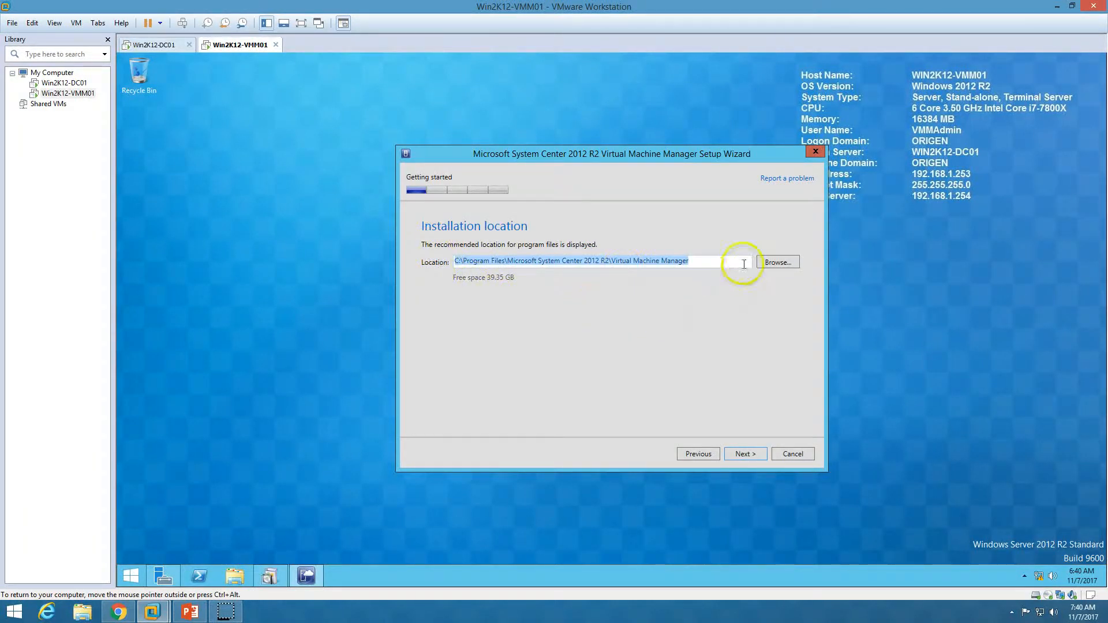
left_click_drag(710, 260, 612, 255)
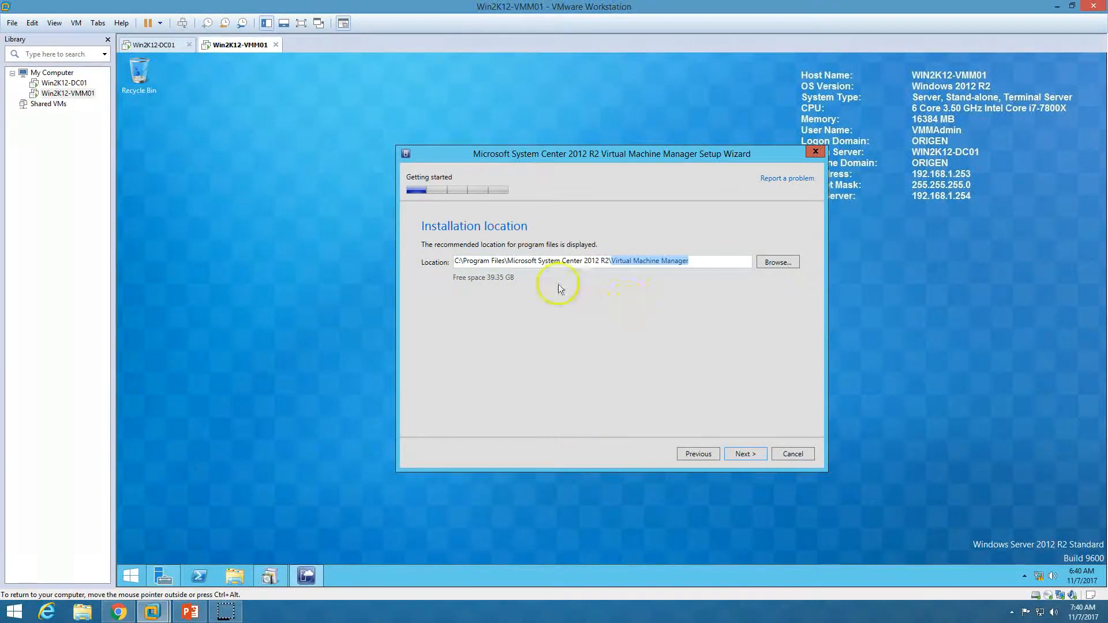
left_click(745, 454)
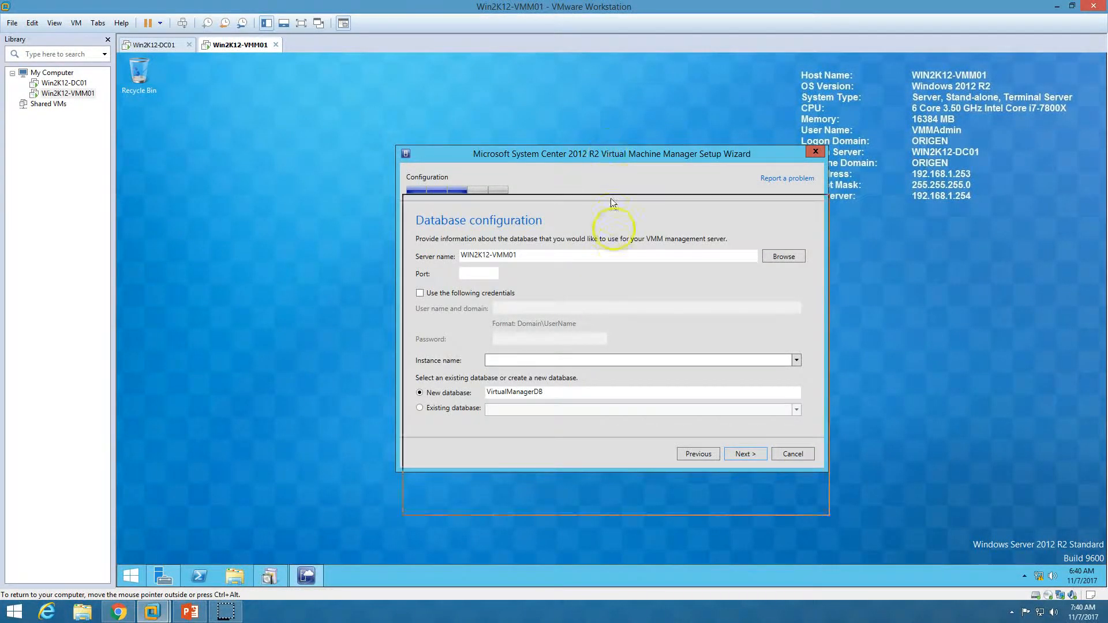
- Configure the VMM database on WIN2K12-VMM01 with the MSSQLSERVER instance and a new database named VirtualManagerDB
left_click_drag(604, 155, 627, 146)
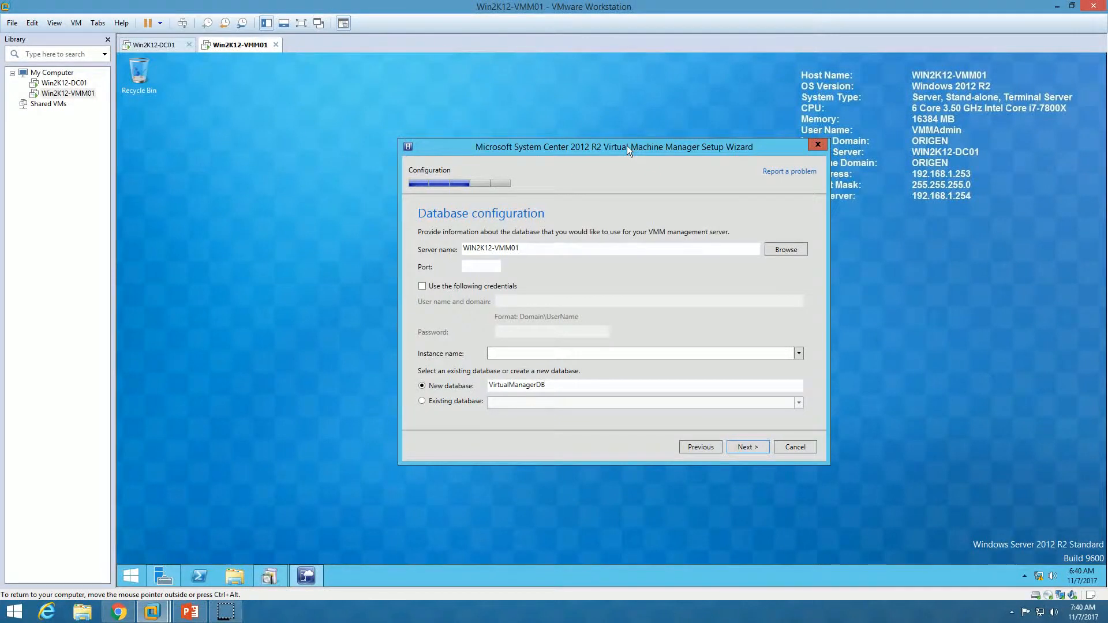
left_click(745, 447)
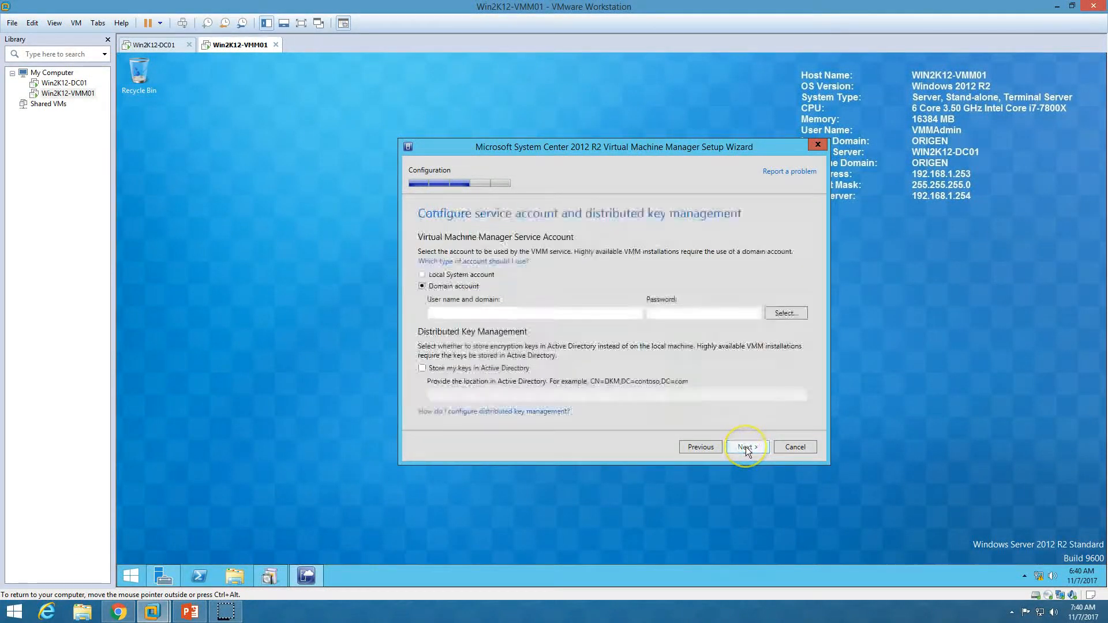
left_click(706, 447)
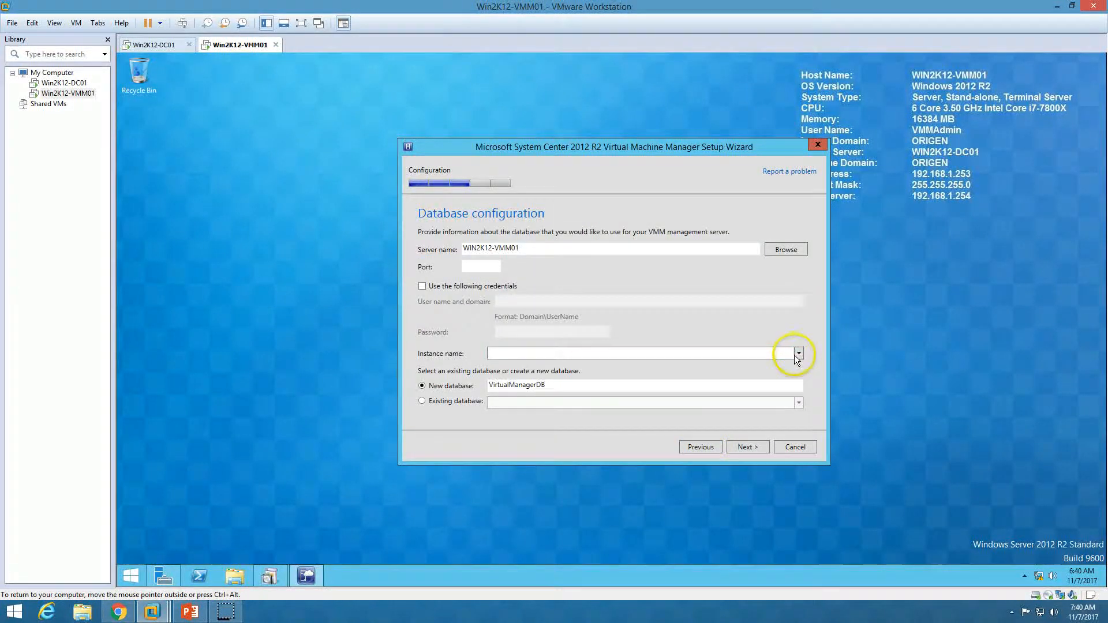
left_click(798, 353)
left_click(551, 363)
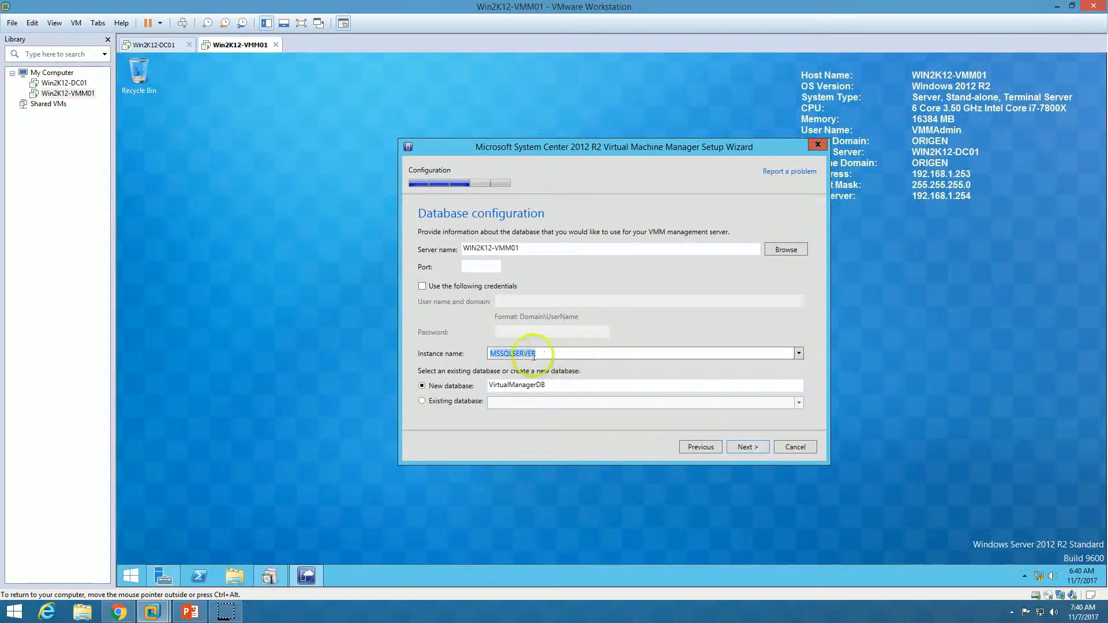
double_click(583, 388)
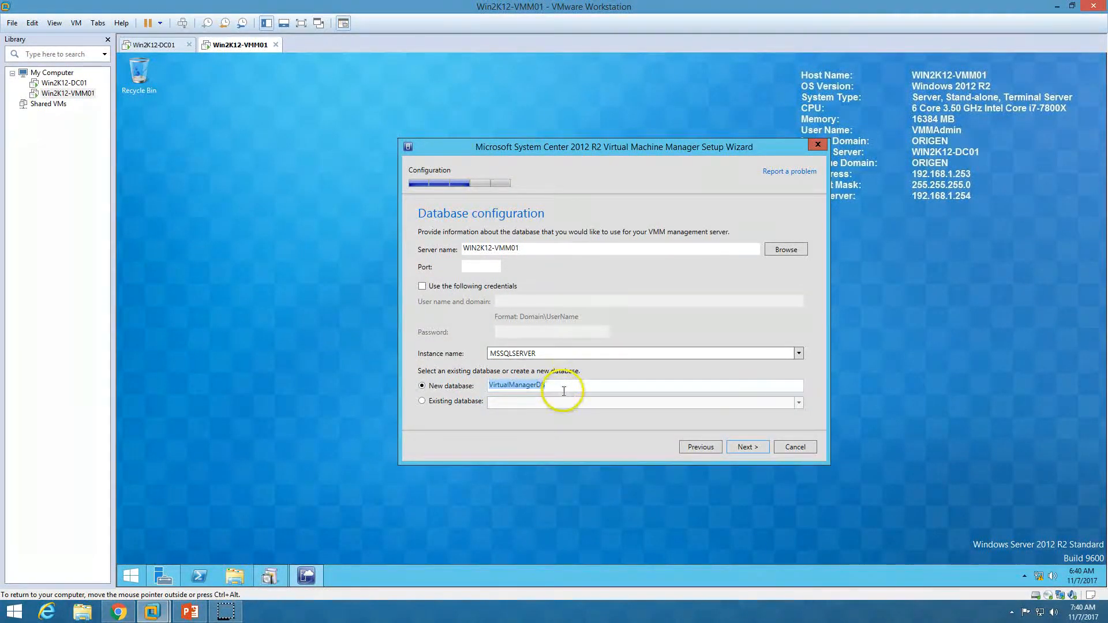
left_click(746, 447)
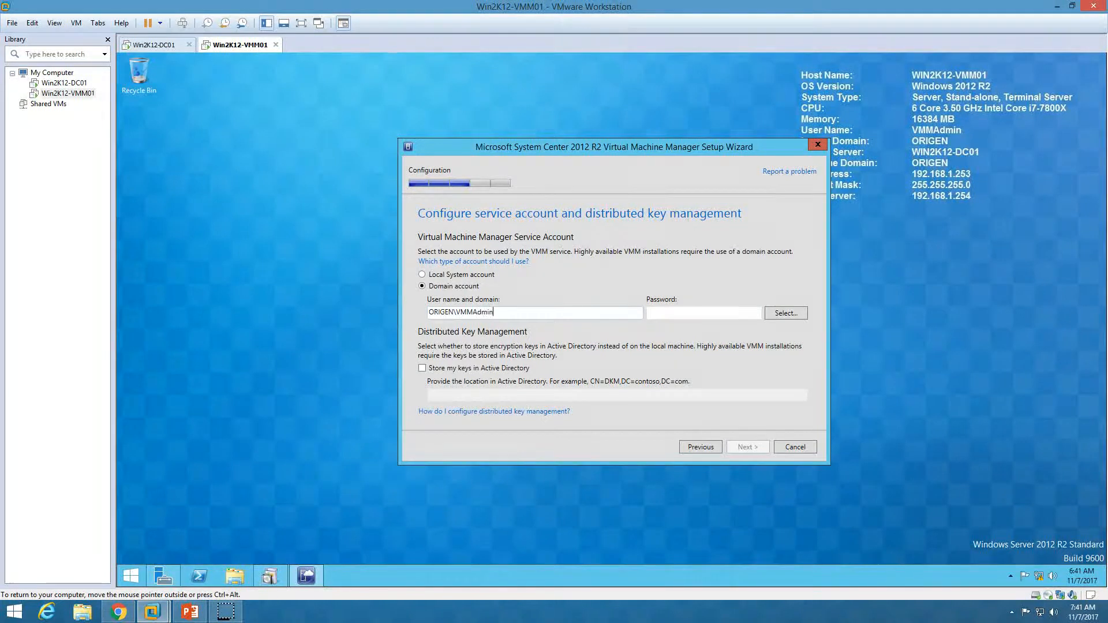
- Enter the password for the domain service account and enable storing the encryption keys in Active Directory
type("••••••")
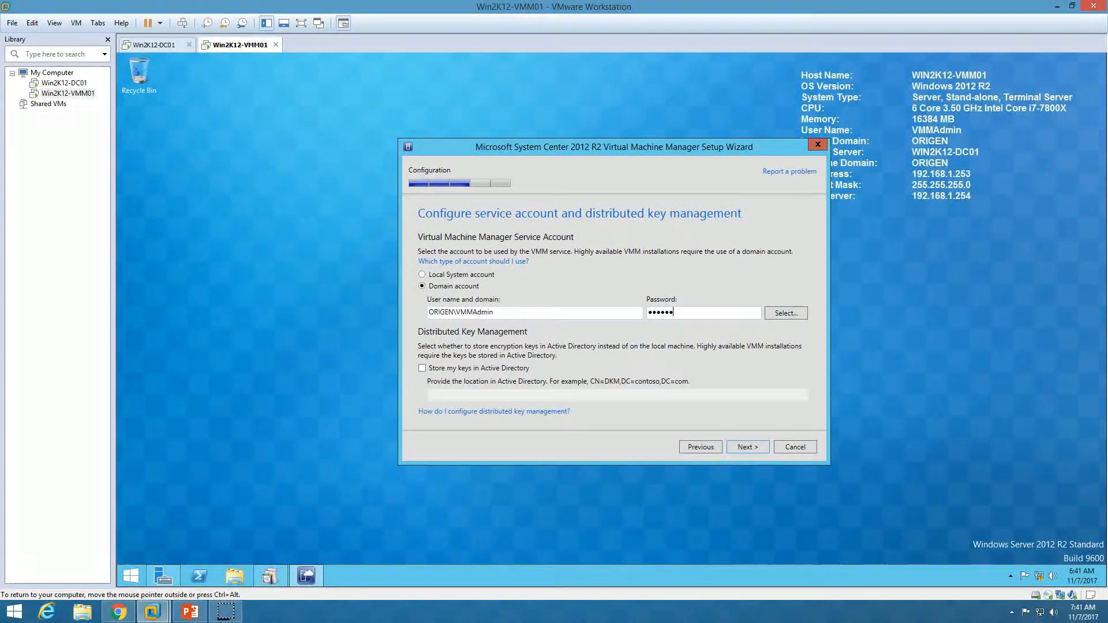
left_click(450, 371)
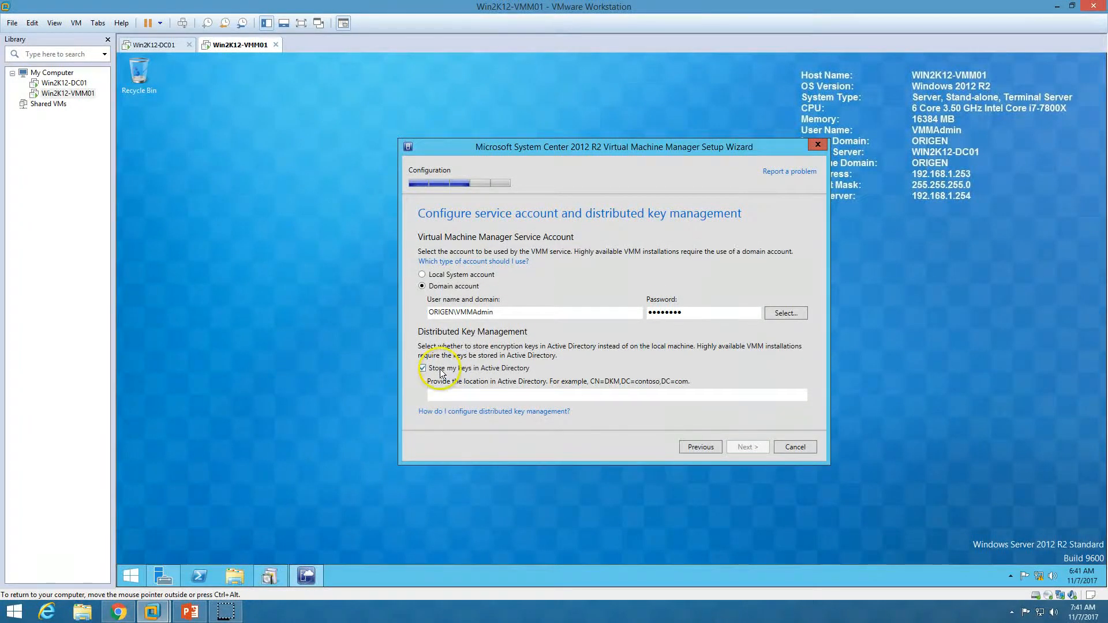
left_click(532, 399)
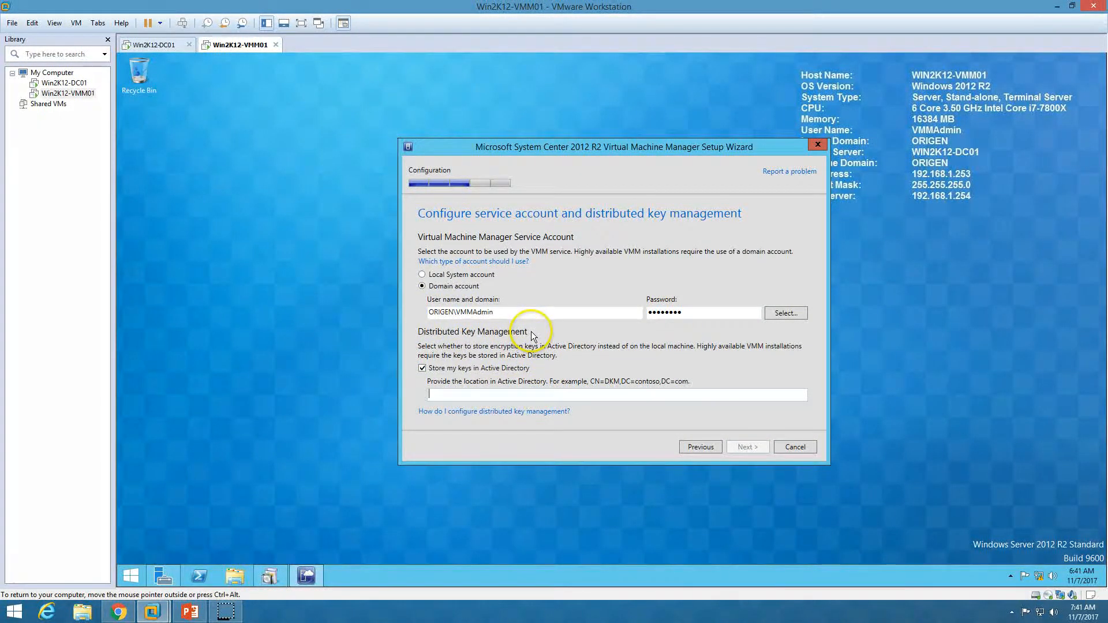
- On Win2K12-DC01, copy the distinguishedName value from the properties of the CN=SCVMM container in ADSI Edit
left_click(167, 46)
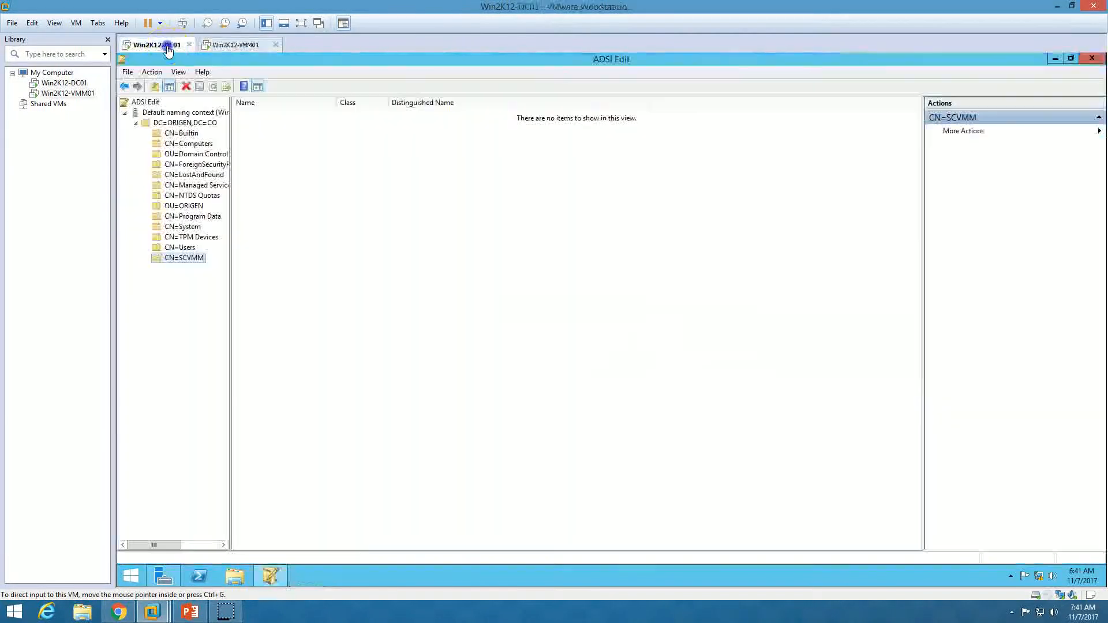
right_click(191, 258)
left_click(250, 375)
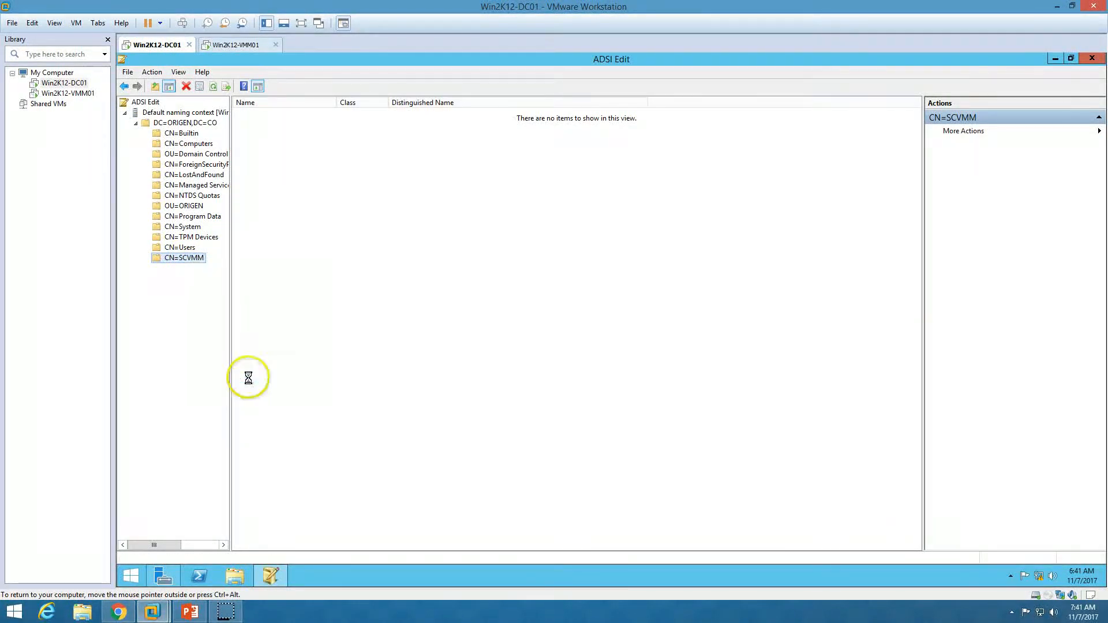
left_click(612, 311)
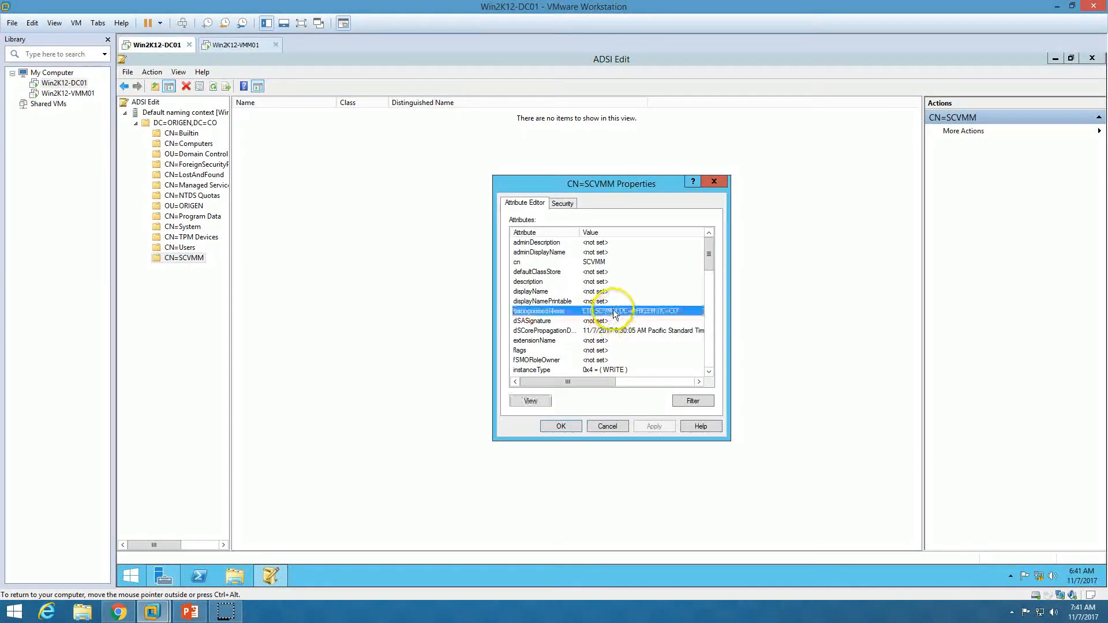
left_click(692, 401)
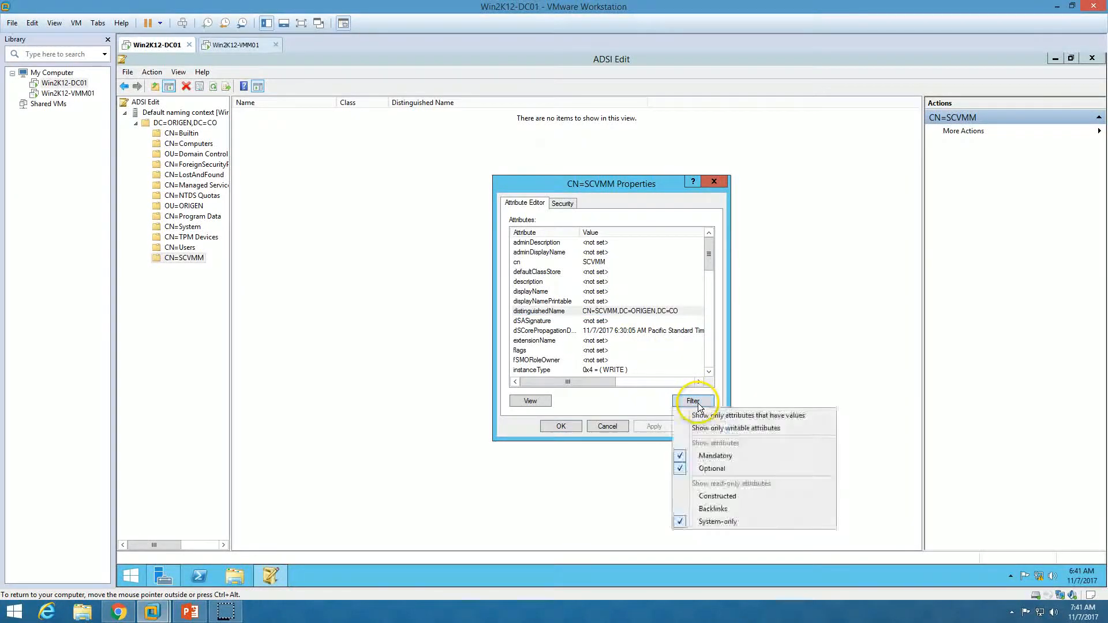
double_click(601, 311)
key("ctrl+c")
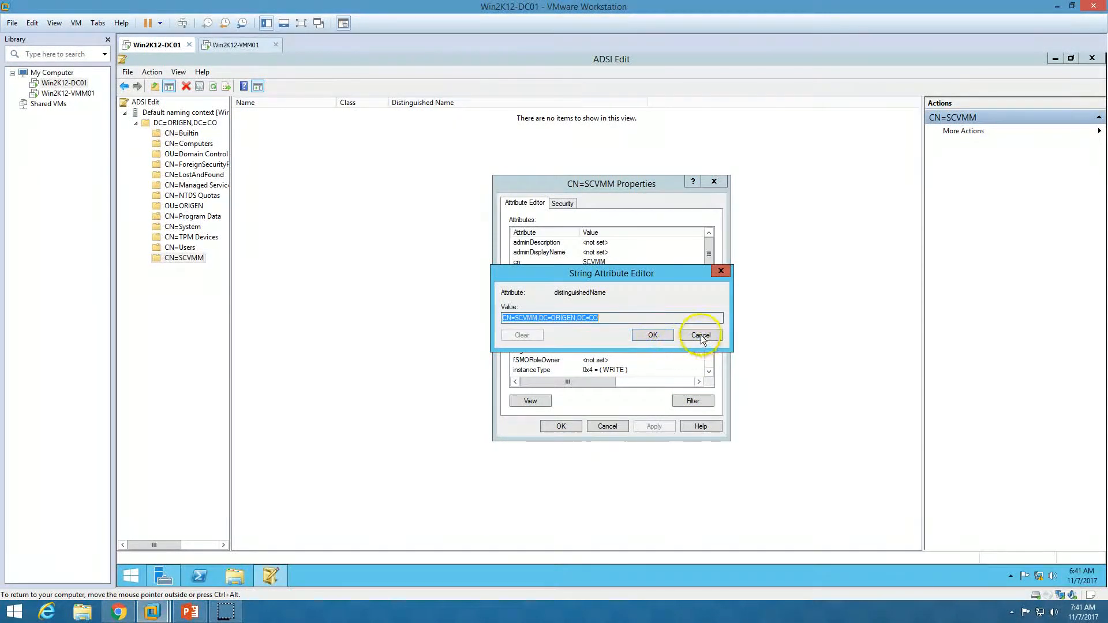
left_click(701, 335)
- Back on Win2K12-VMM01, set the distributed key management location to CN=SCVMM,DC=ORIGEN,DC=CO and continue to the port configuration
left_click(237, 44)
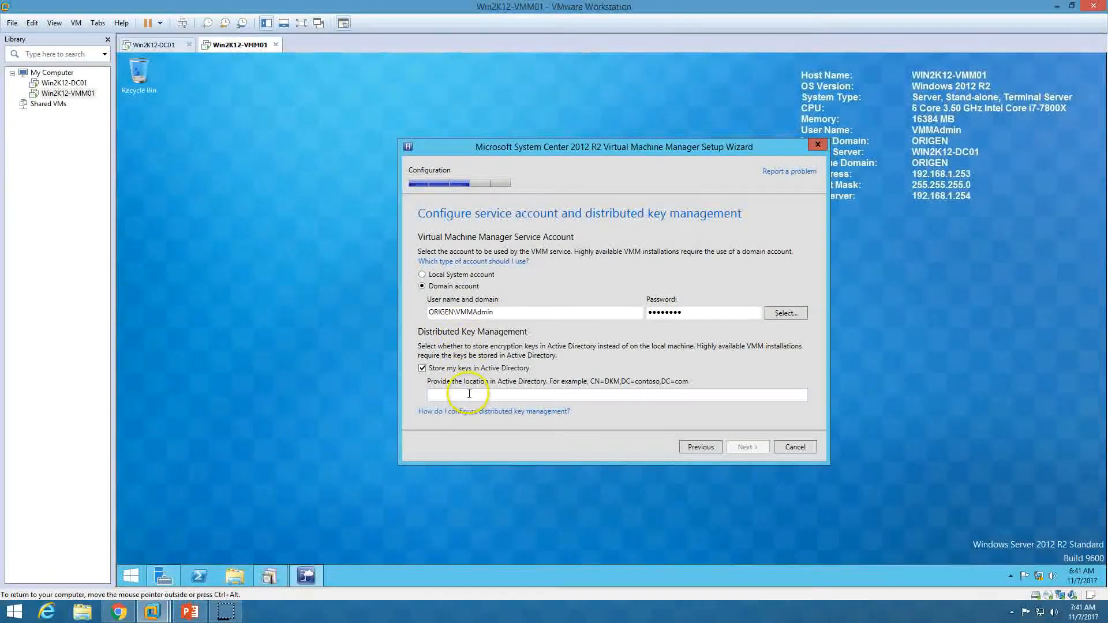
key("ctrl+v")
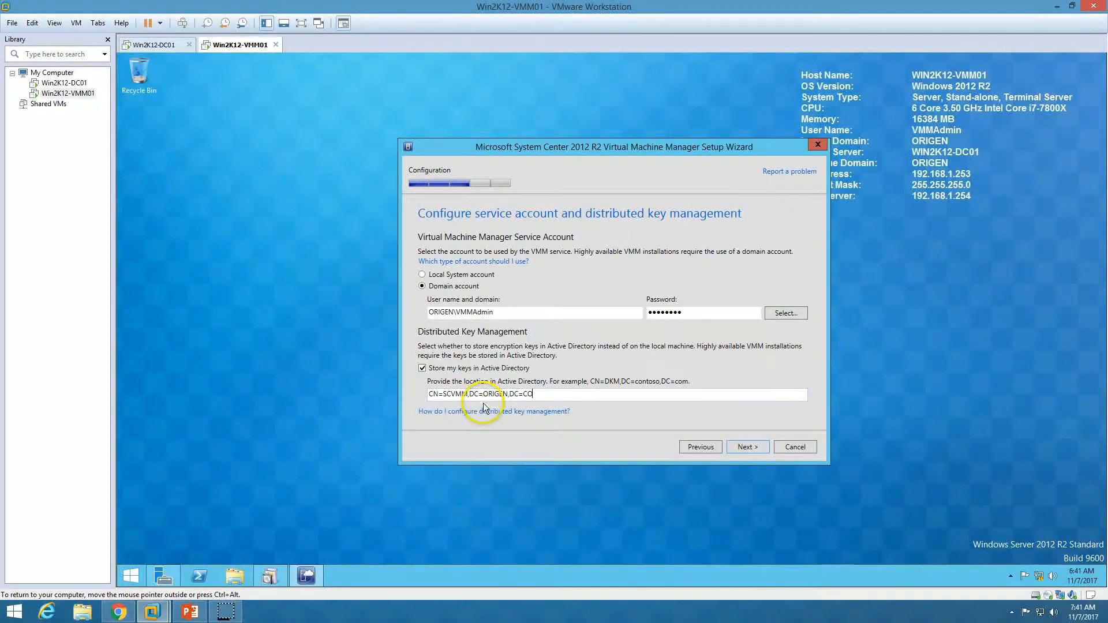
left_click(747, 446)
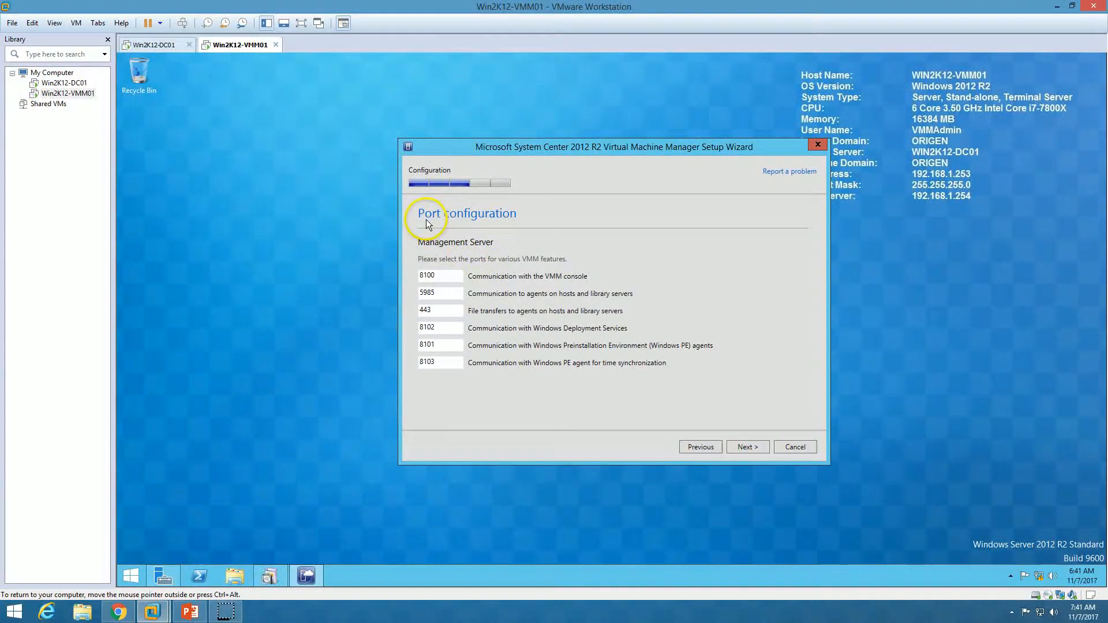
- Review the management server's communication ports and accept the defaults 8100, 5985, 443, 8102, 8101 and 8103
double_click(438, 292)
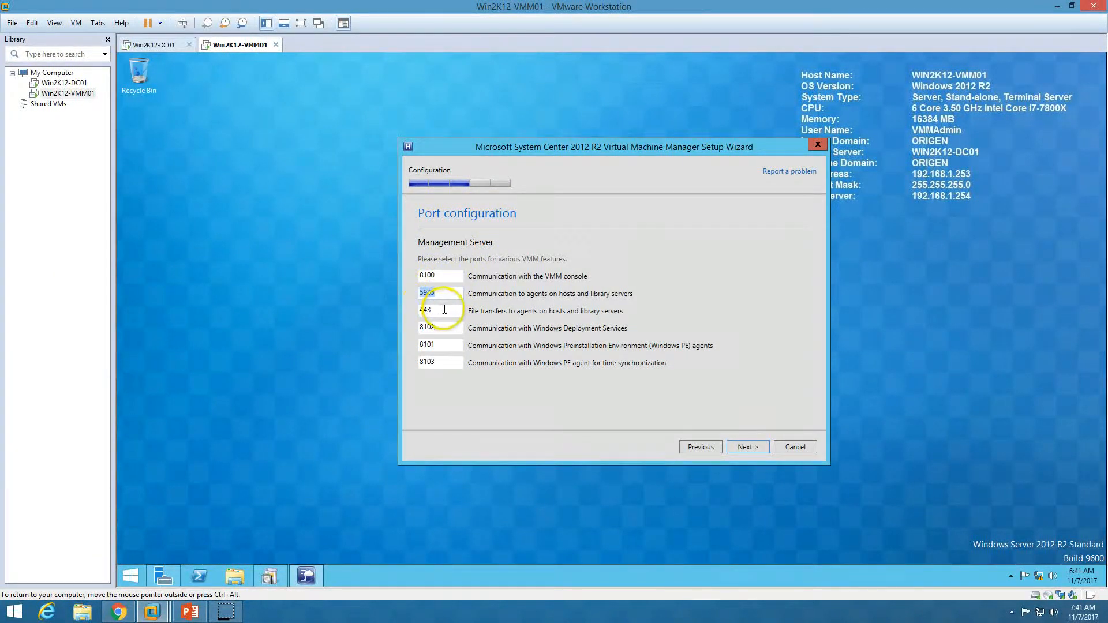
double_click(433, 327)
left_click(450, 361)
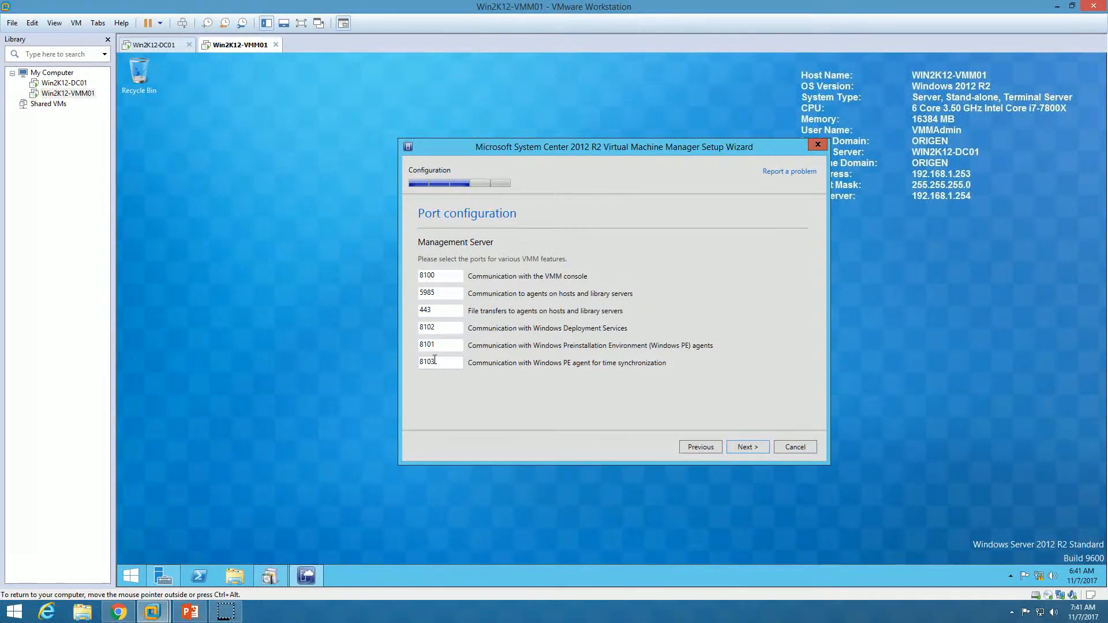
left_click(743, 448)
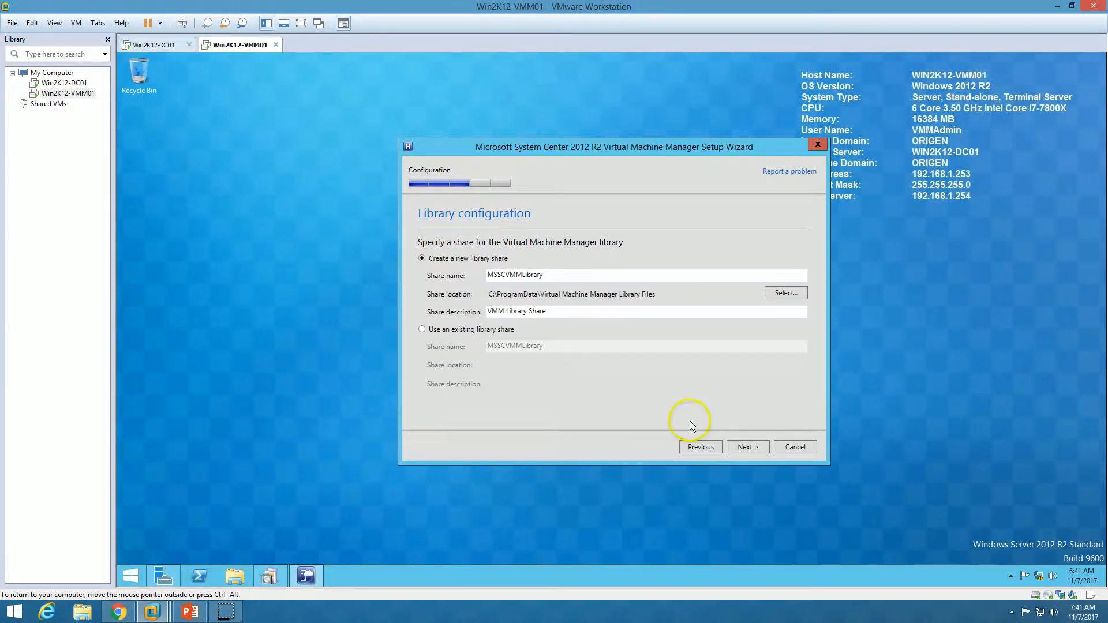
- Look at the existing library share option, then keep creating a new library share named MSSCVMMLibrary in the default location
left_click(478, 334)
double_click(563, 346)
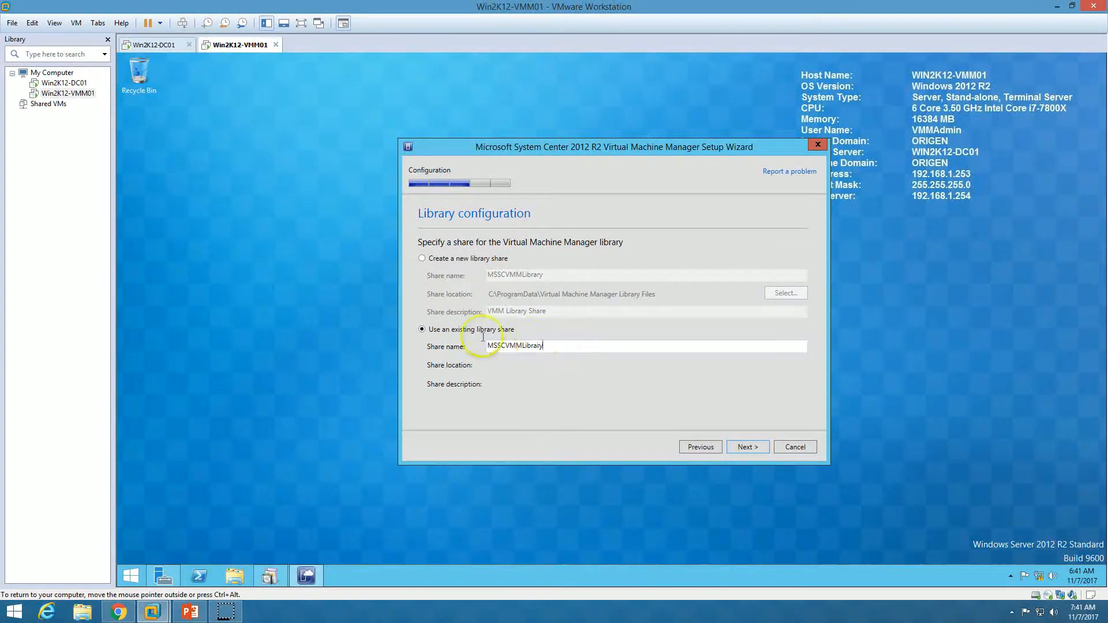
left_click(468, 259)
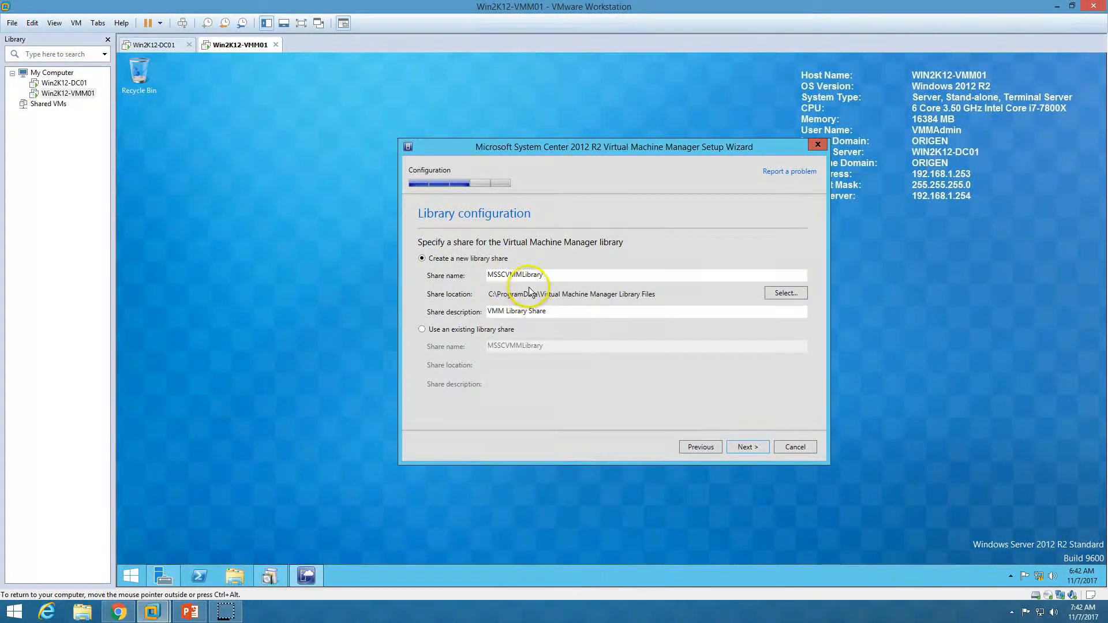
left_click(753, 446)
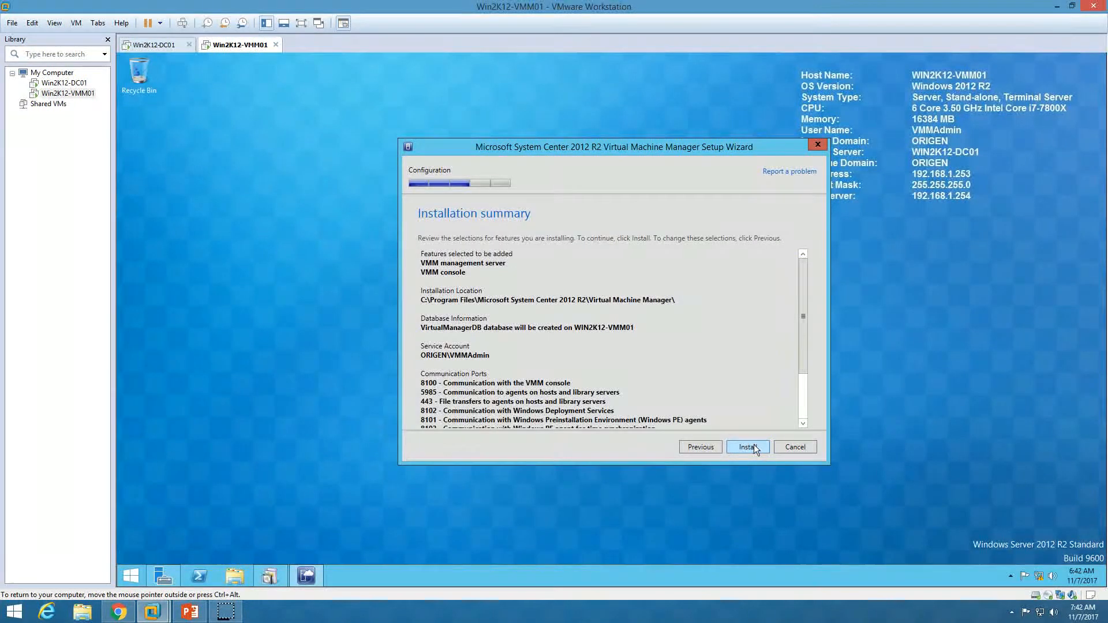
- Review the installation summary's features, location, database, service account, communication ports, library share and Microsoft Update setting
mouse_move(805, 276)
left_mouse_down()
mouse_move(801, 377)
mouse_move(809, 258)
left_mouse_up()
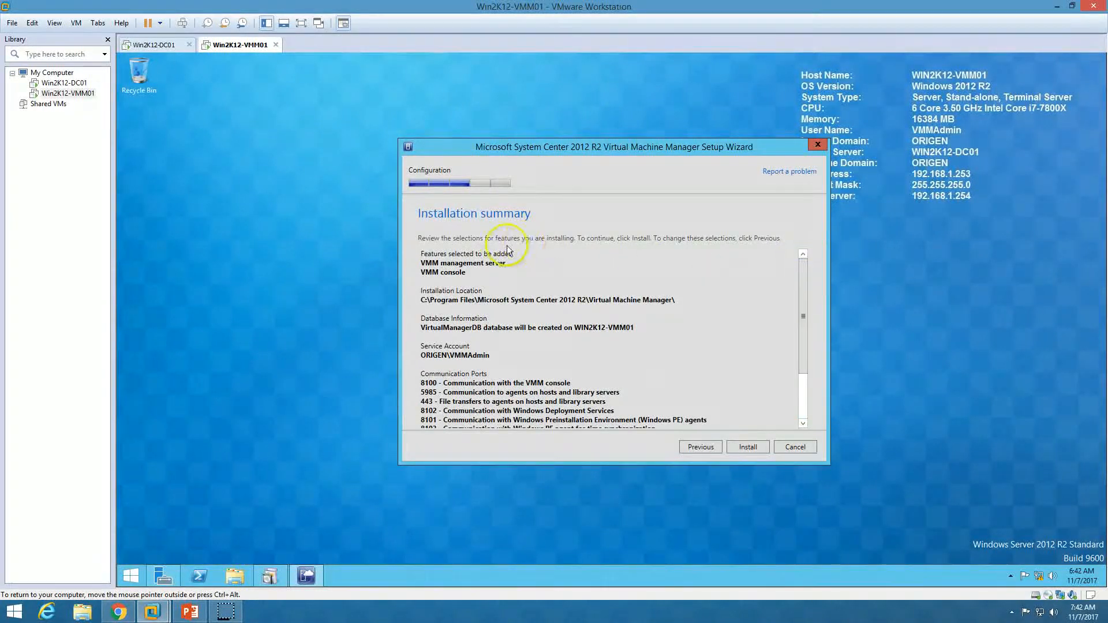
left_click_drag(422, 261, 511, 272)
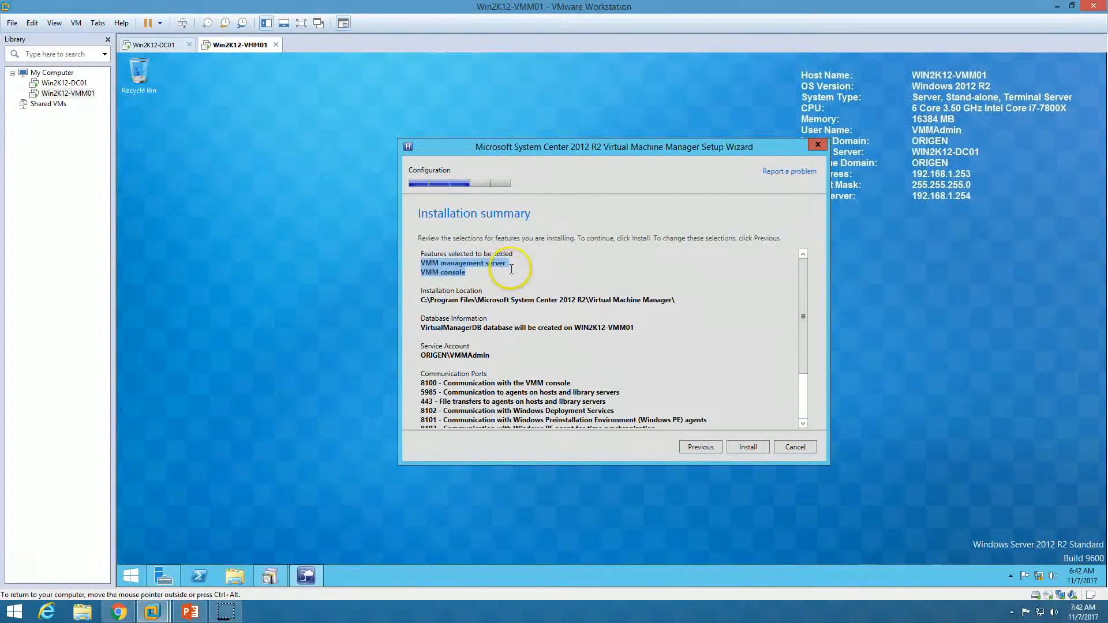
left_click(501, 292)
left_click_drag(421, 300, 675, 301)
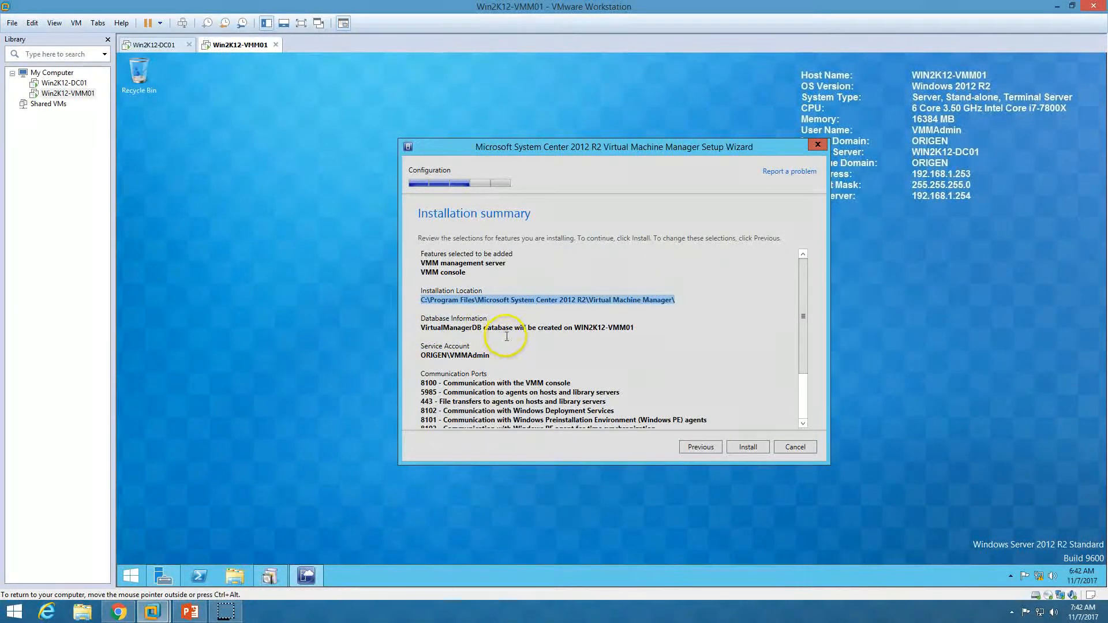
left_click(568, 350)
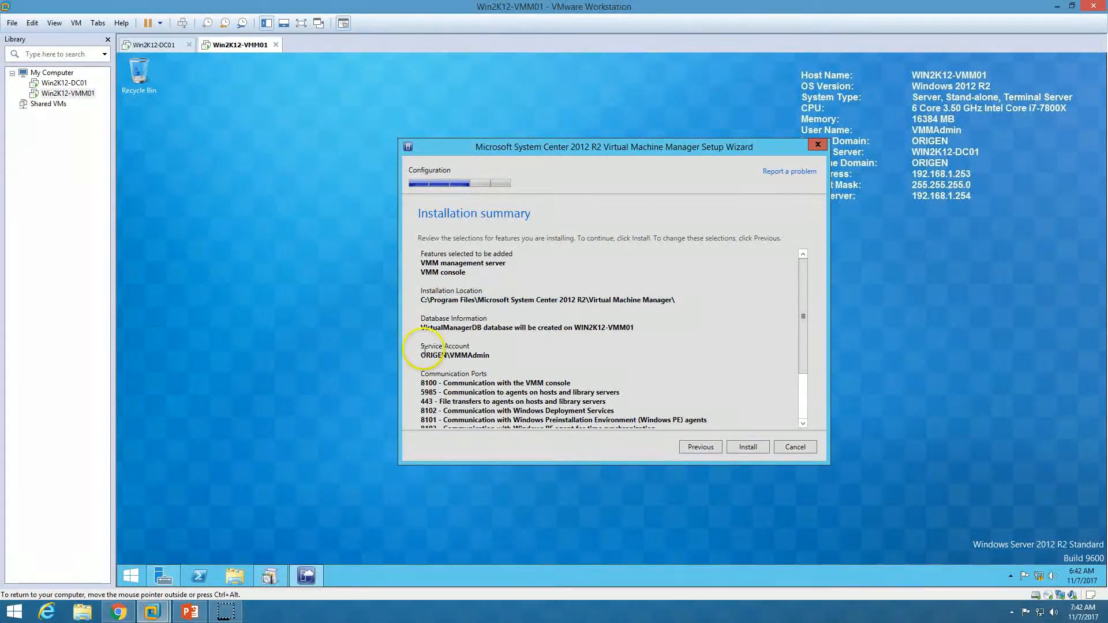
left_click_drag(433, 348, 495, 336)
left_click(495, 334)
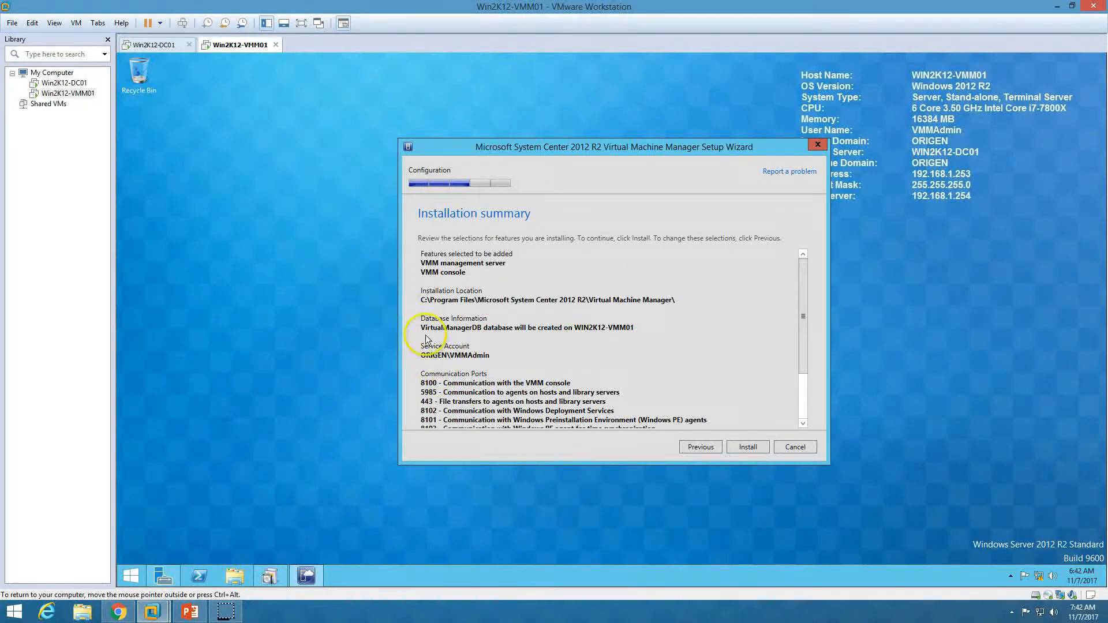
scroll(502, 339, "down", 3)
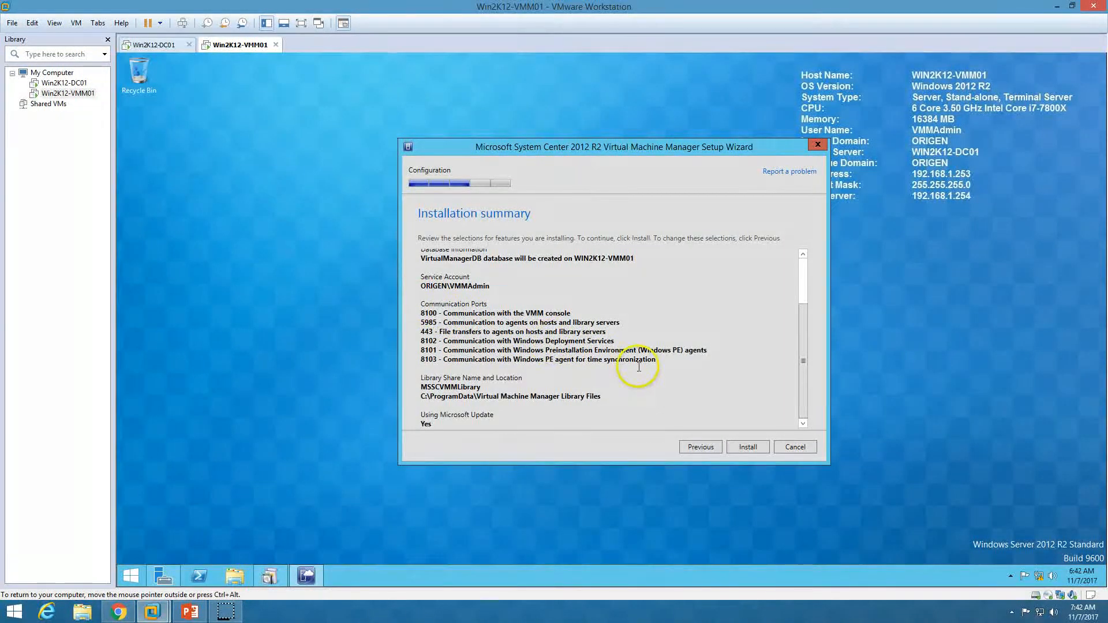
left_click_drag(658, 362, 422, 316)
left_click(486, 323)
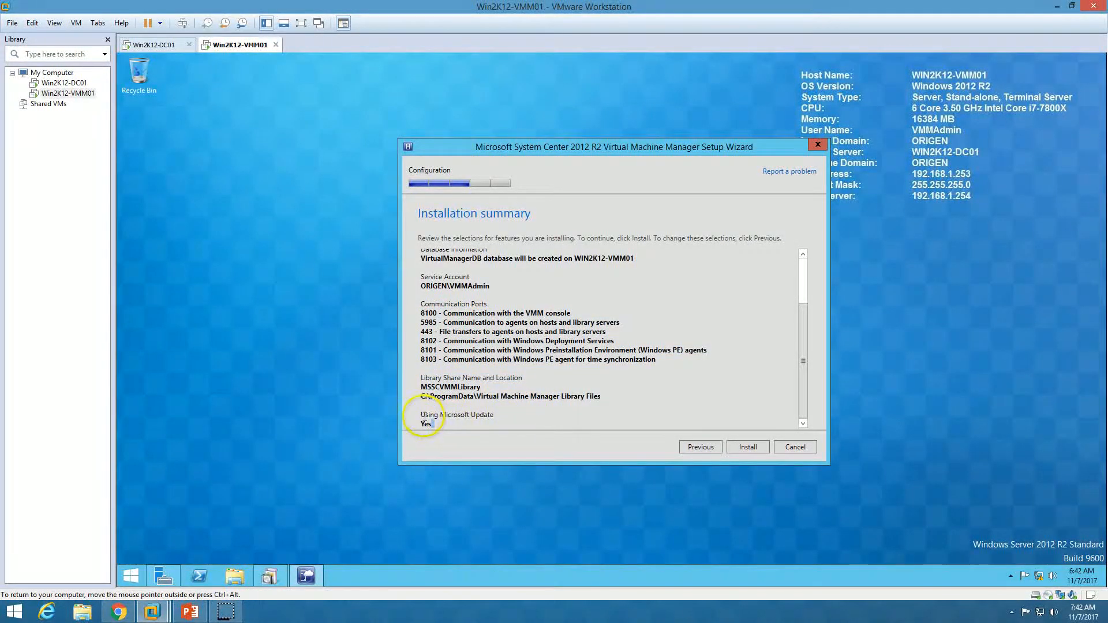
left_click_drag(422, 416, 507, 420)
left_click(495, 426)
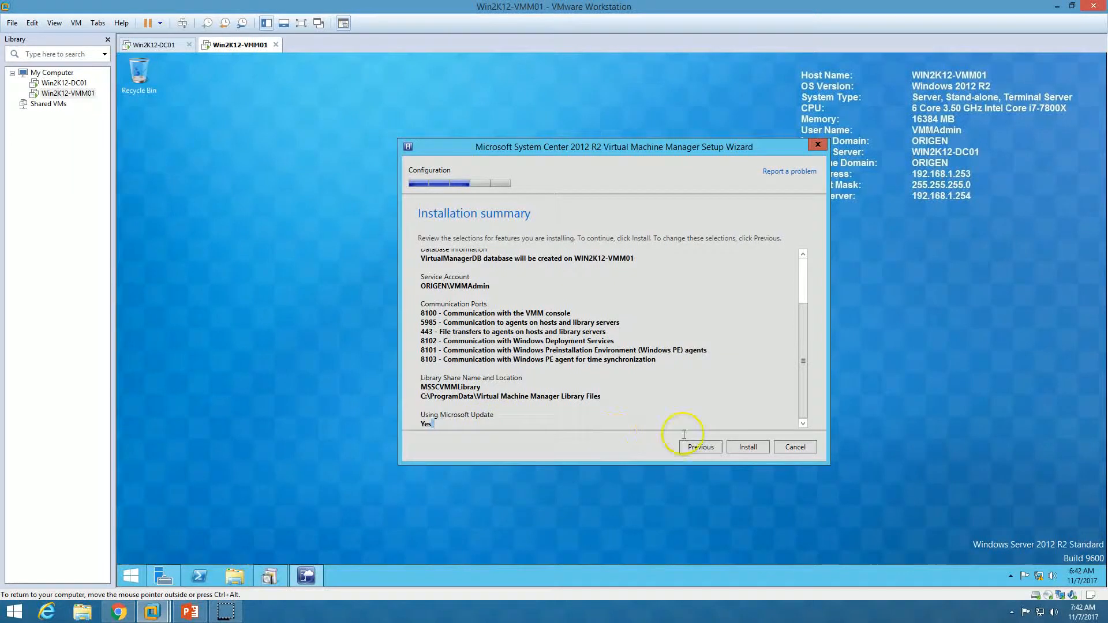
- Start installing the VMM features, check the installation steps slide in PowerPoint, and return to VMware Workstation
left_click(749, 446)
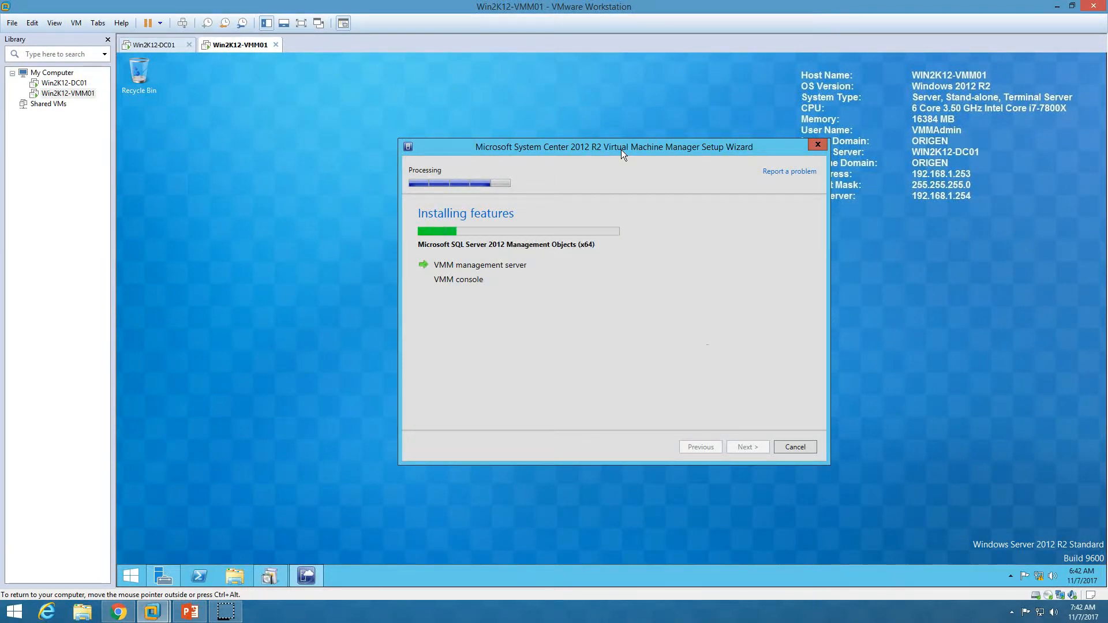
left_click(190, 612)
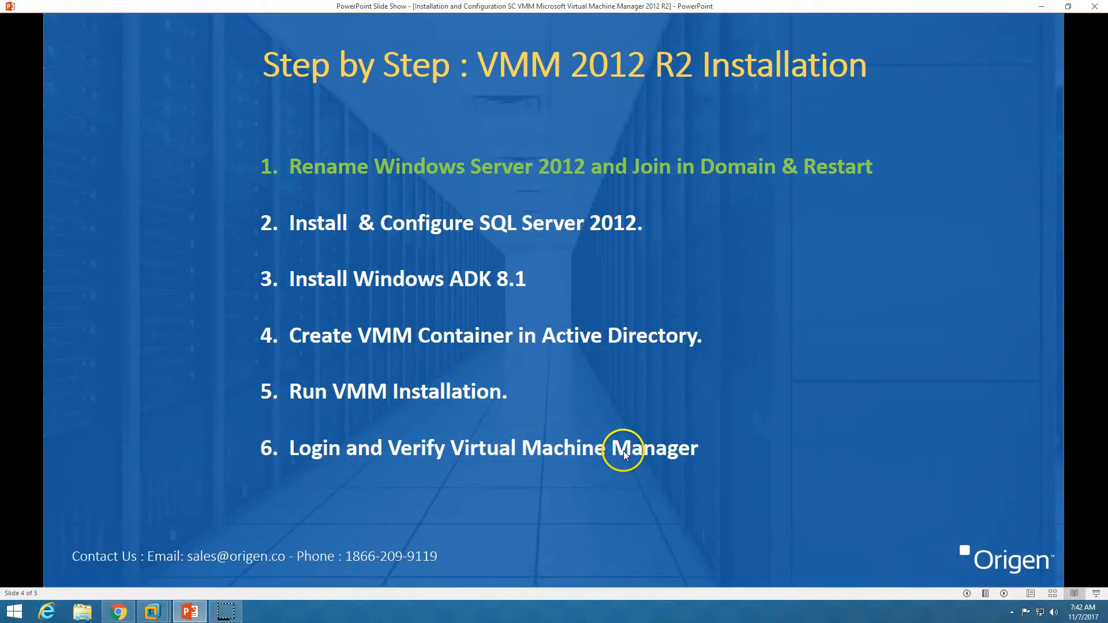
left_click(152, 612)
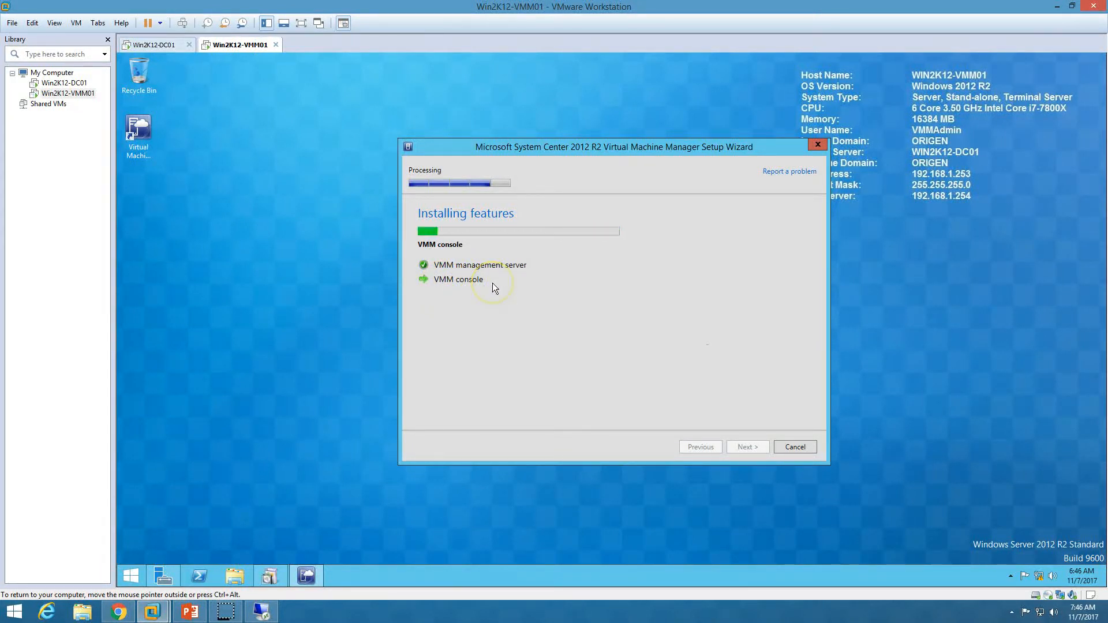
- Open Programs and Features on Win2K12-VMM01 and refresh the installed programs list to check for Virtual Machine Manager
left_click(235, 576)
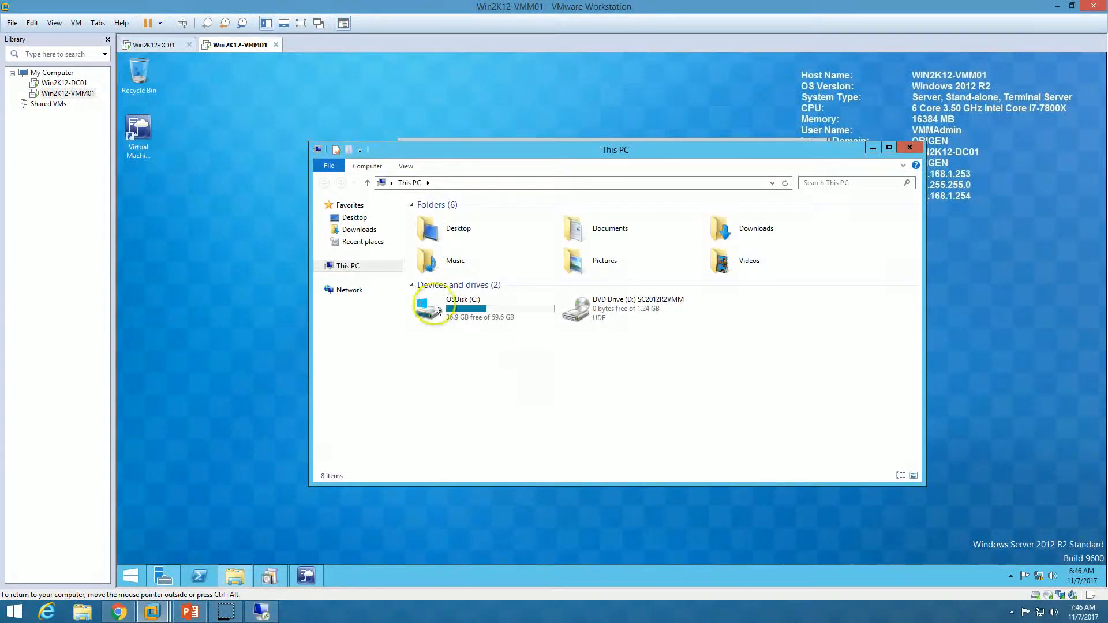
left_click(367, 165)
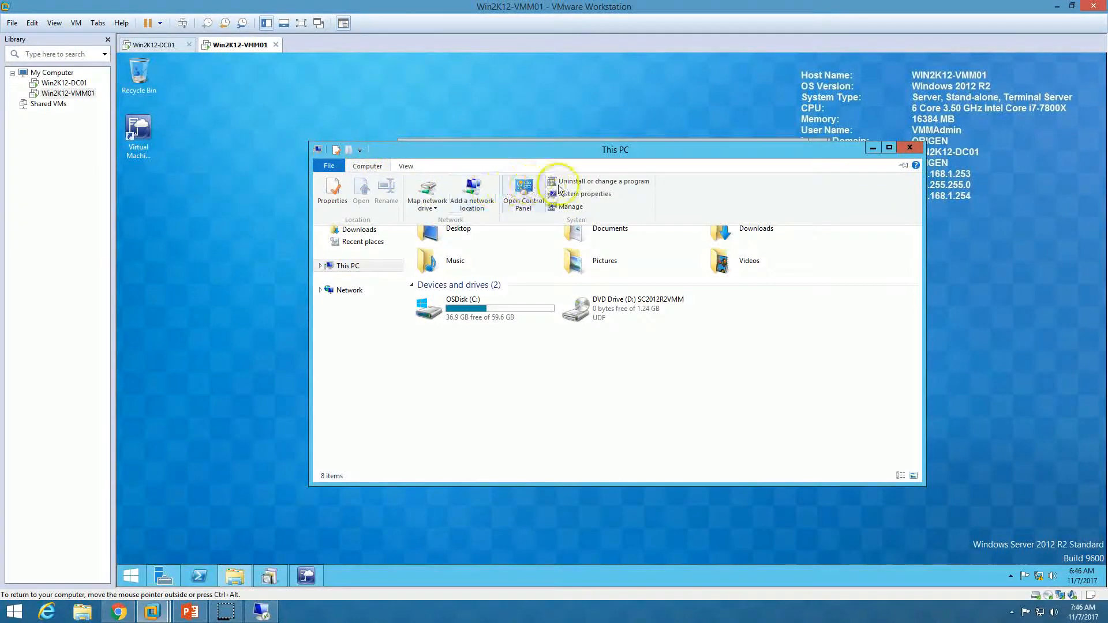
left_click(583, 178)
double_click(621, 152)
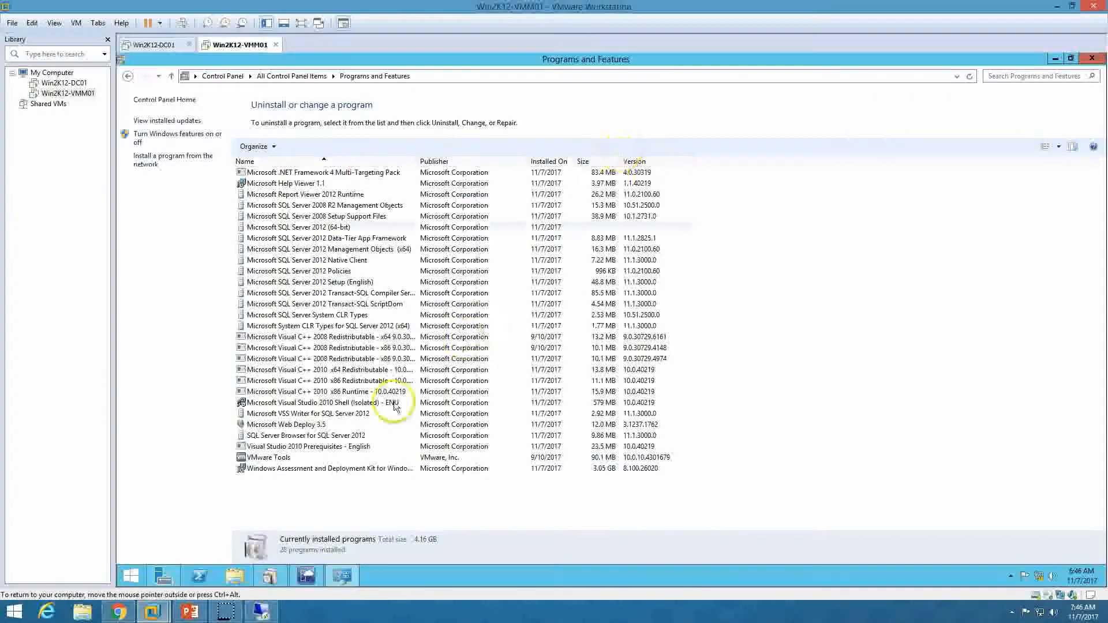
left_click(372, 413)
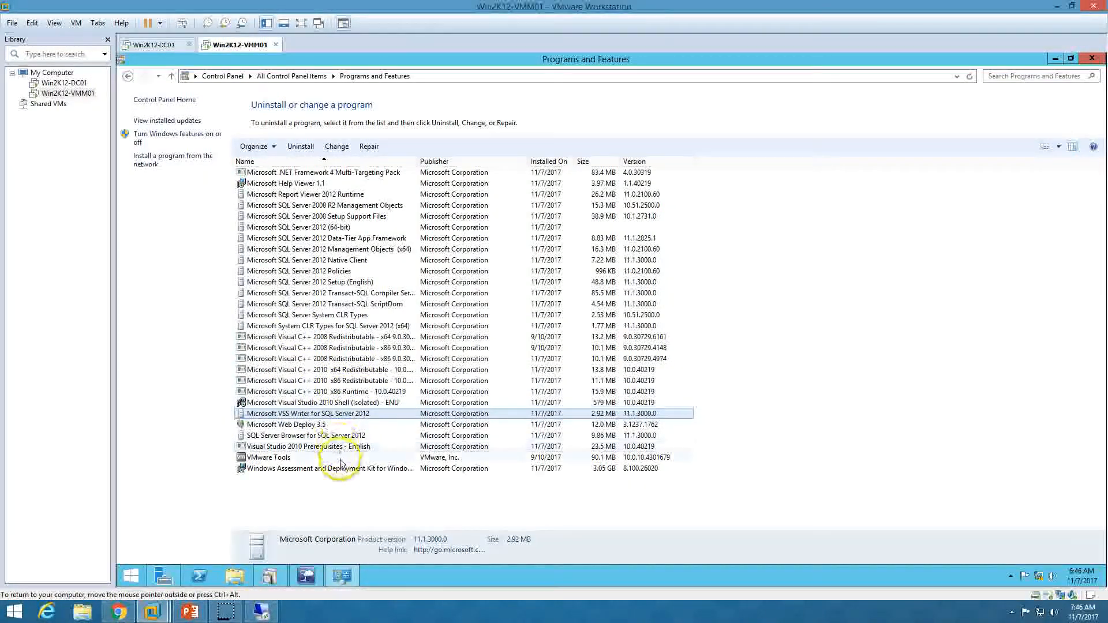
left_click(342, 577)
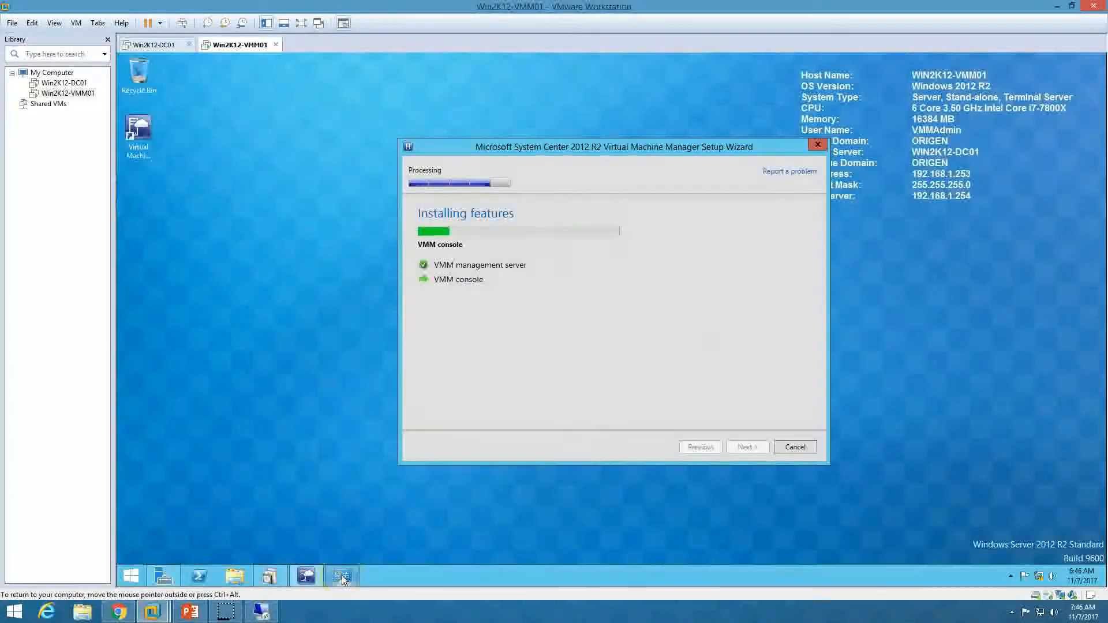
left_click(342, 576)
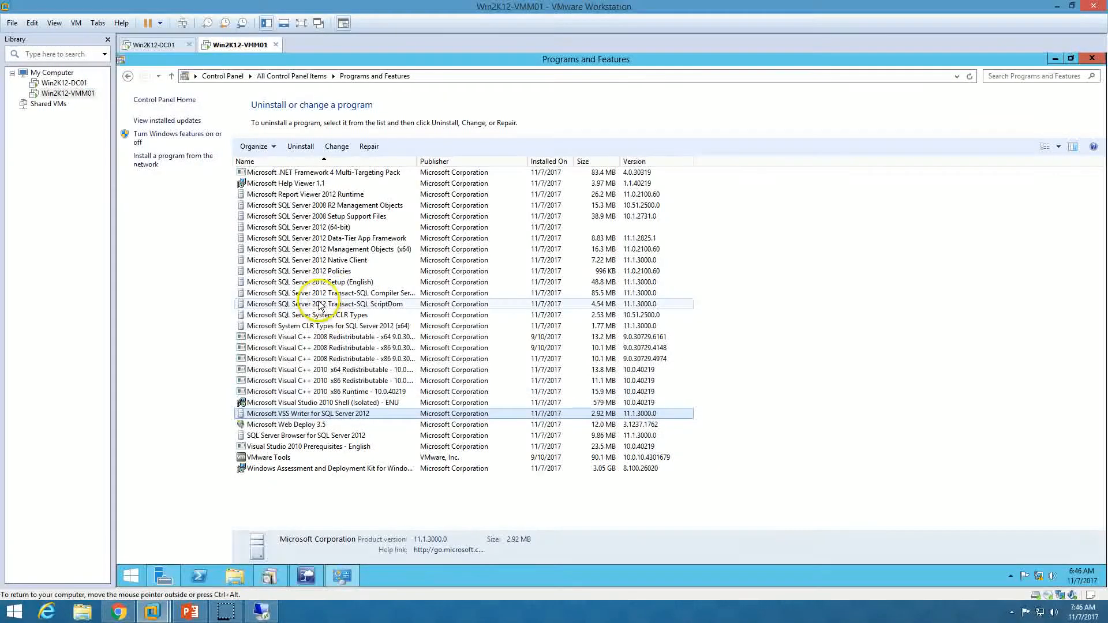
left_click(970, 77)
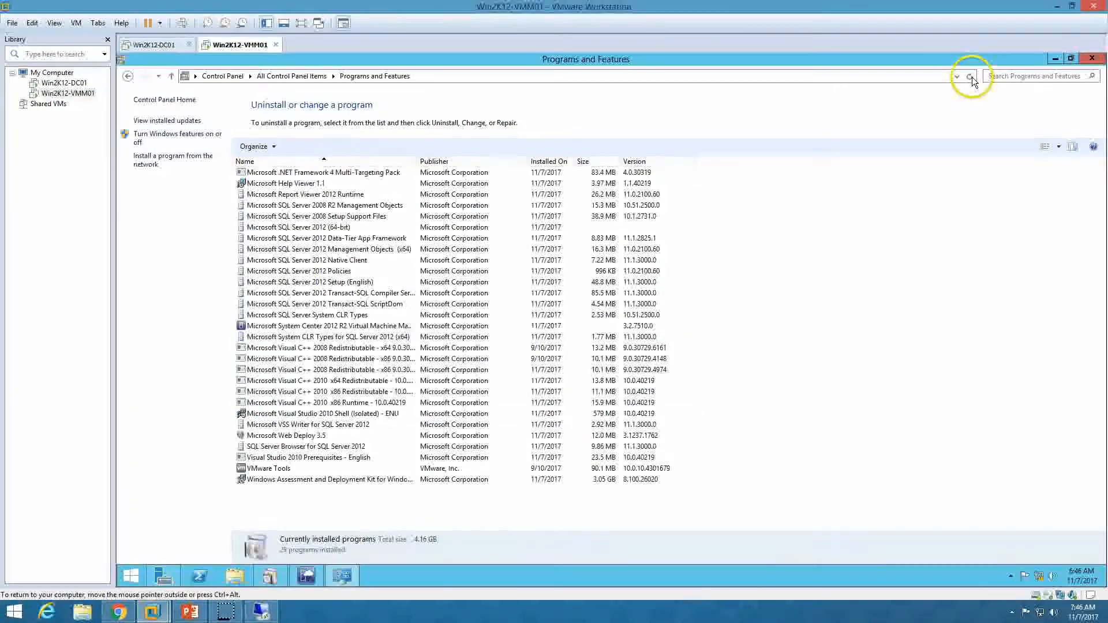
- Find Microsoft System Center 2012 R2 Virtual Machine Manager in the installed programs list, fit the Name column to its contents, and return to the setup wizard
left_click(361, 325)
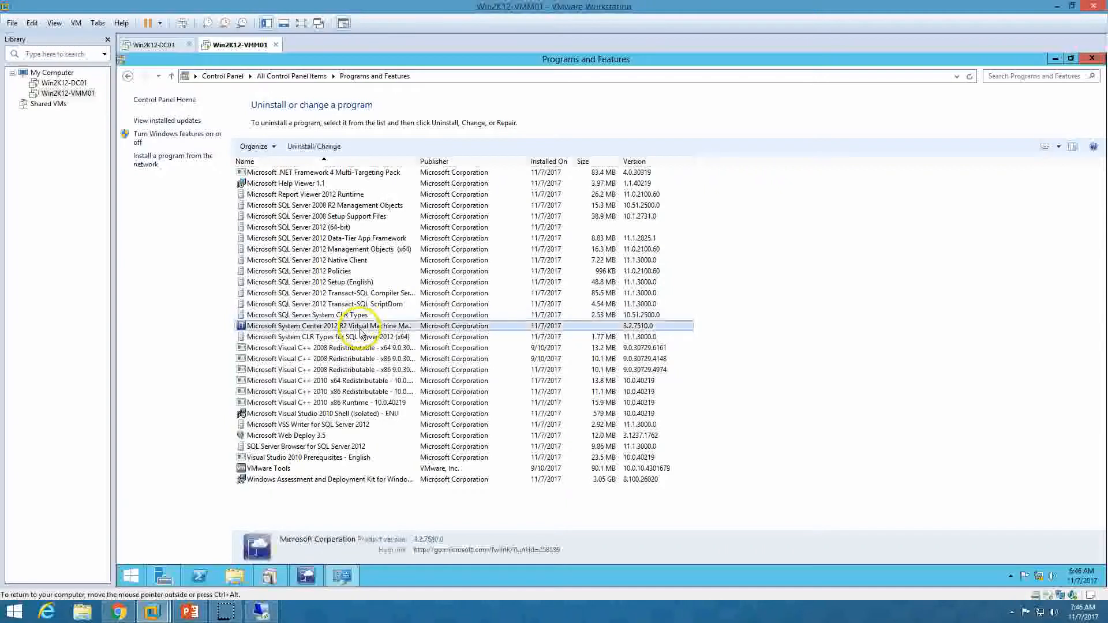
double_click(416, 162)
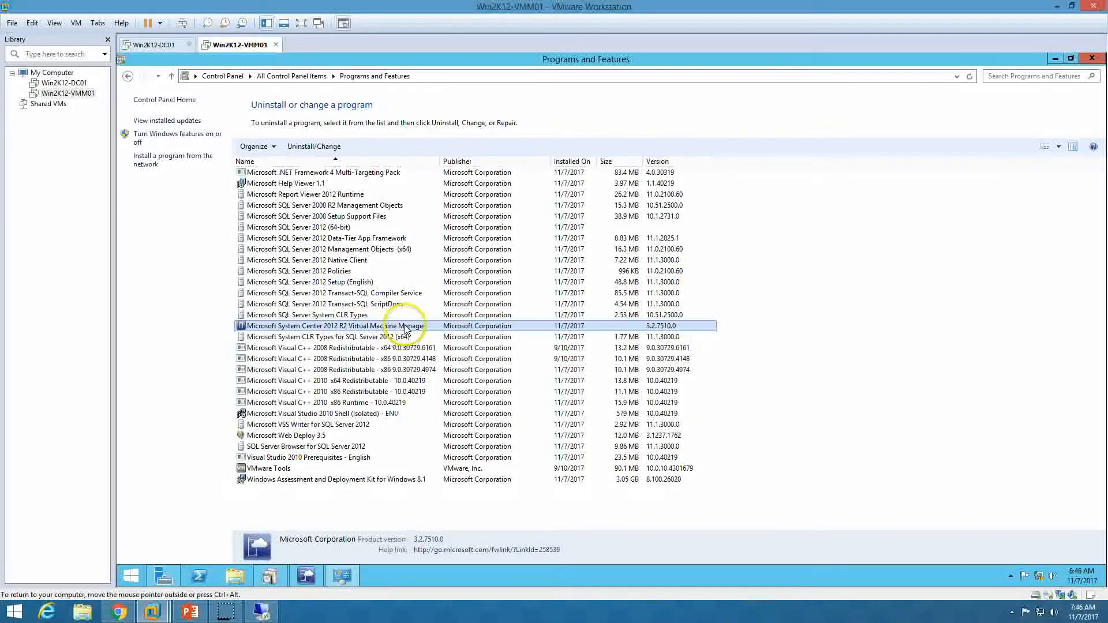
left_click(342, 575)
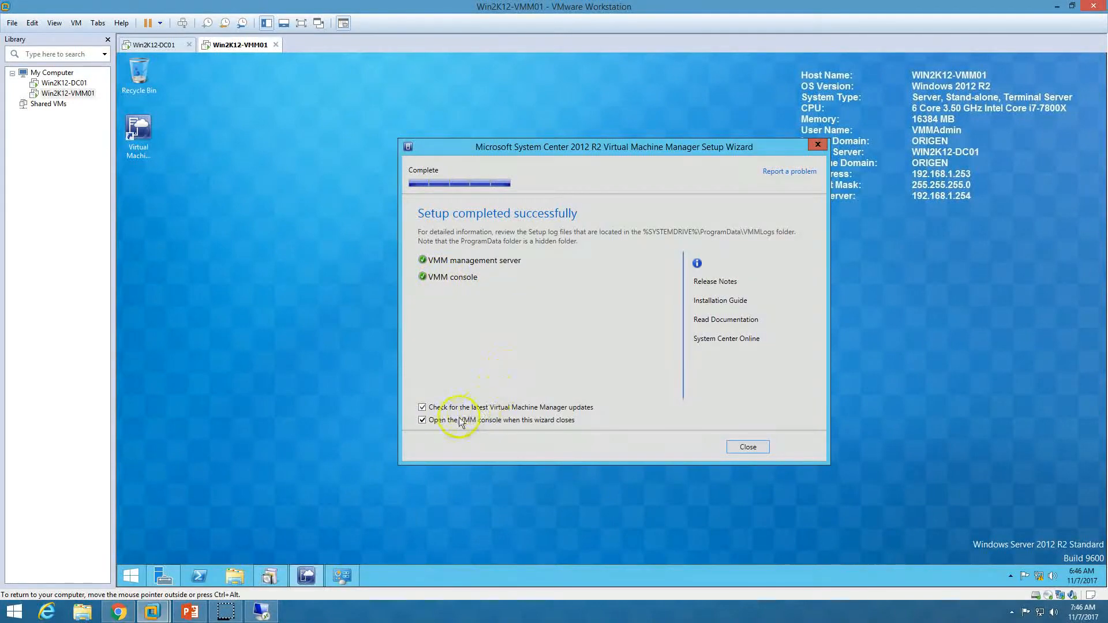
- Check the installation steps slide in PowerPoint, return to VMware Workstation, and close VMM setup with the update check and console launch options turned off
left_click(189, 615)
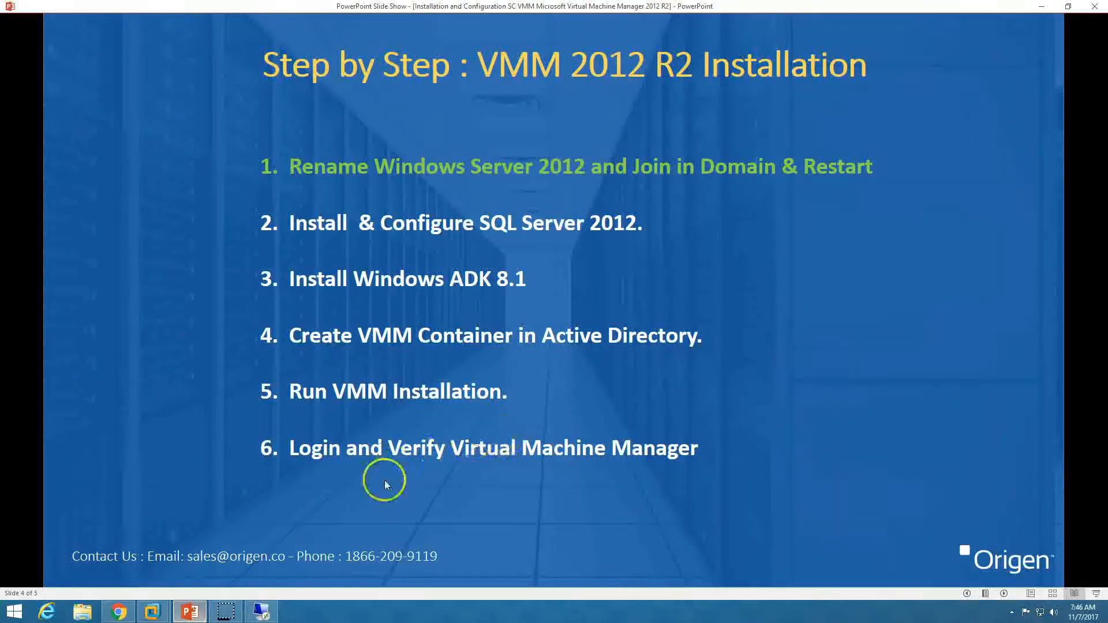
left_click(151, 612)
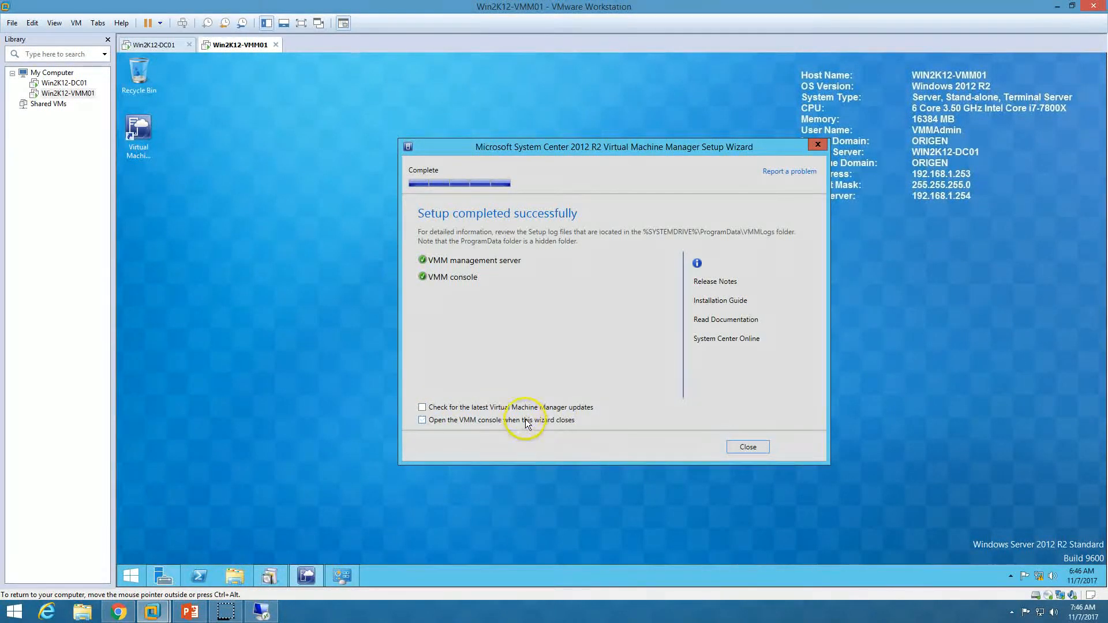
left_click(767, 449)
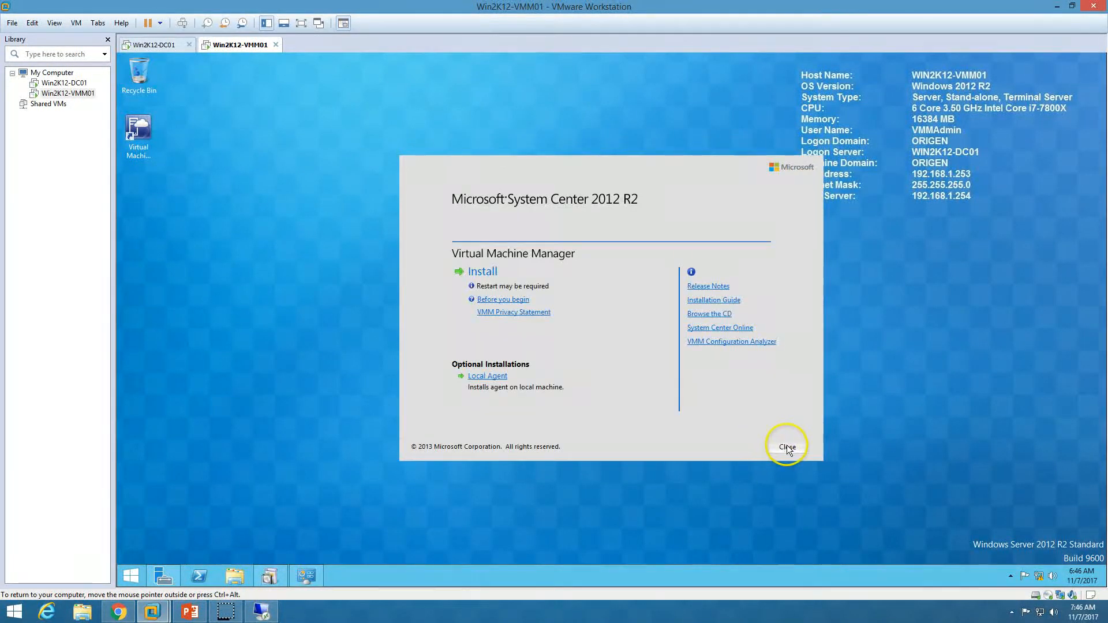
left_click(785, 448)
- Refresh the installed programs list to recheck the Virtual Machine Manager entry, and close Programs and Features
left_click(269, 574)
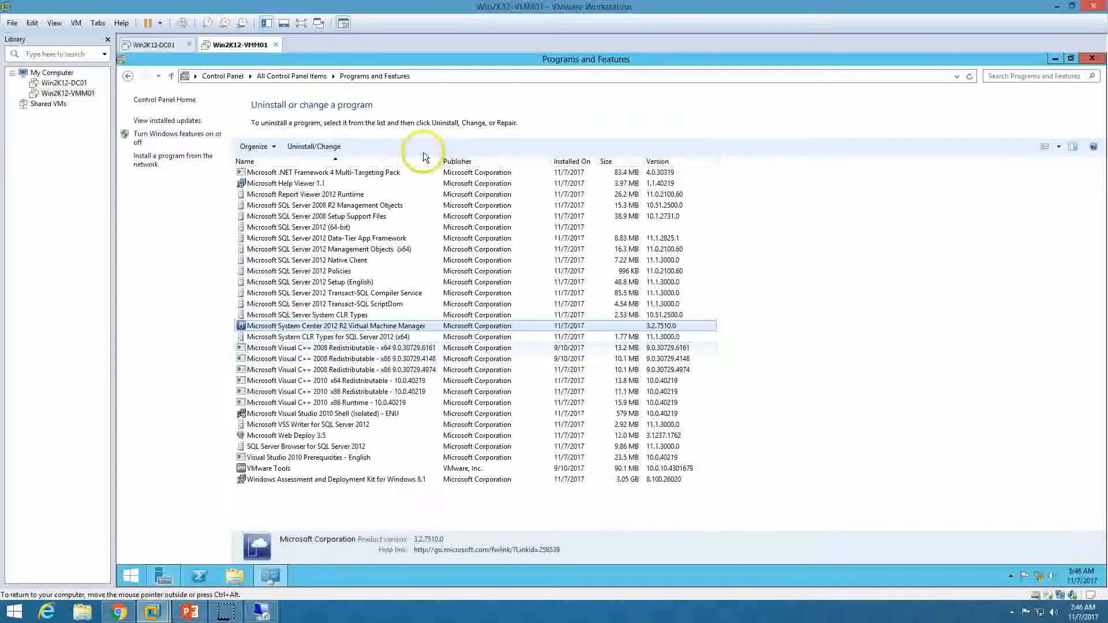
left_click(969, 77)
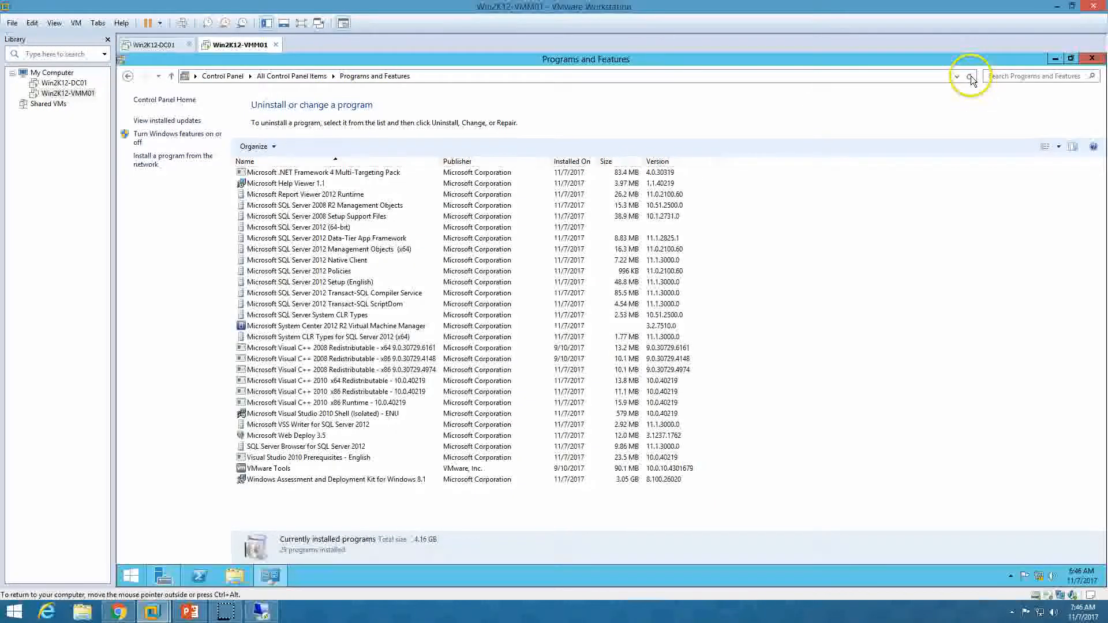
left_click(374, 326)
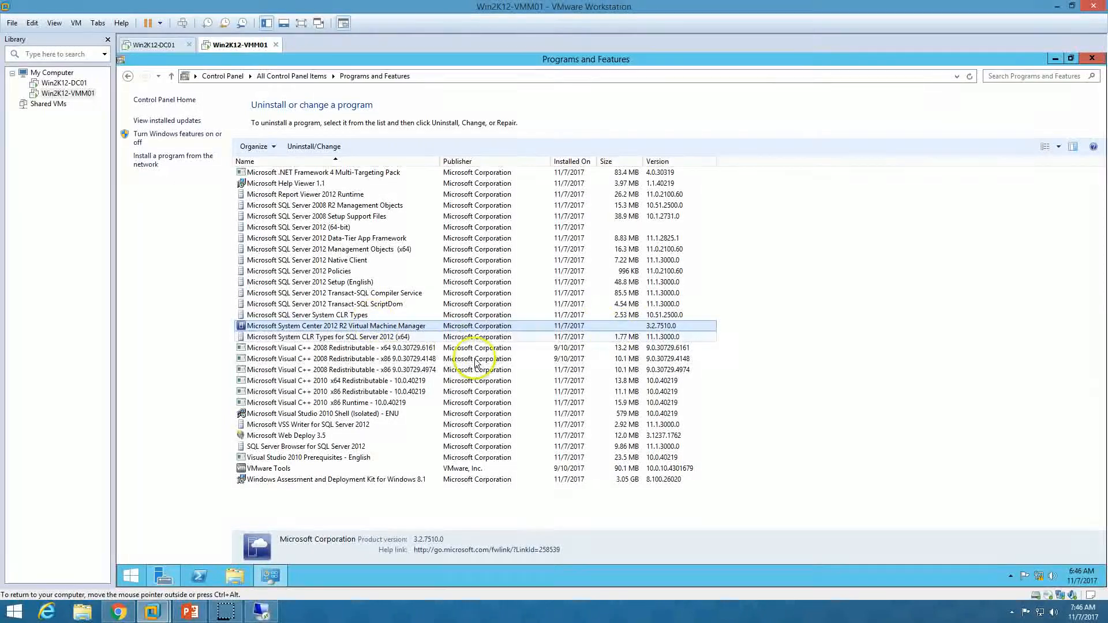
left_click(1091, 60)
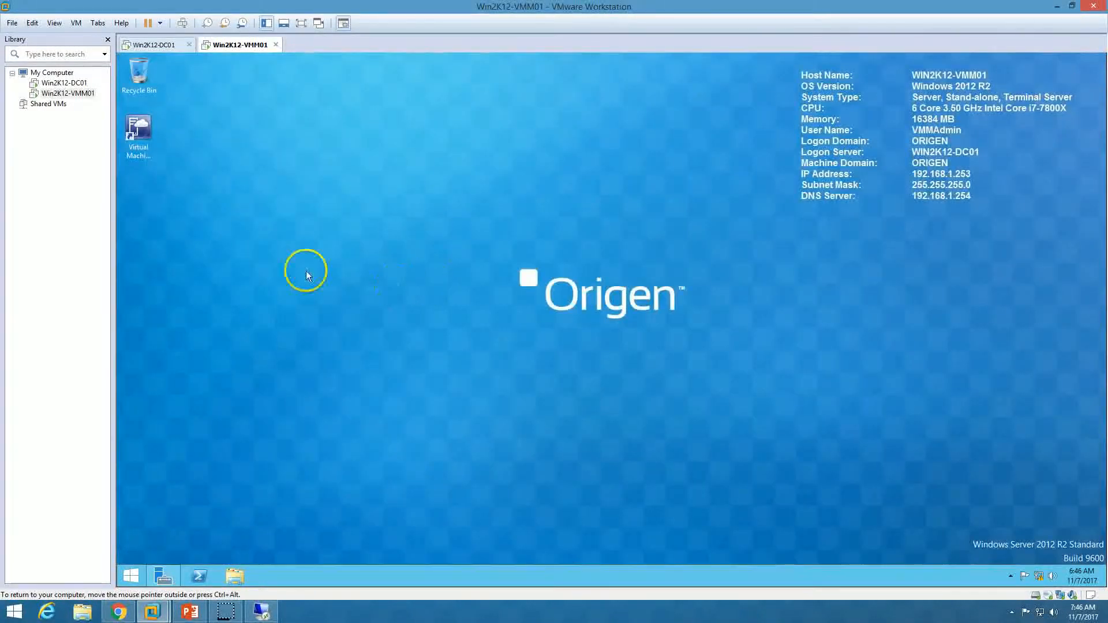
- Launch the Virtual Machine Manager Console and connect to localhost:8100 using the current Microsoft Windows session identity
double_click(144, 129)
left_click(143, 152)
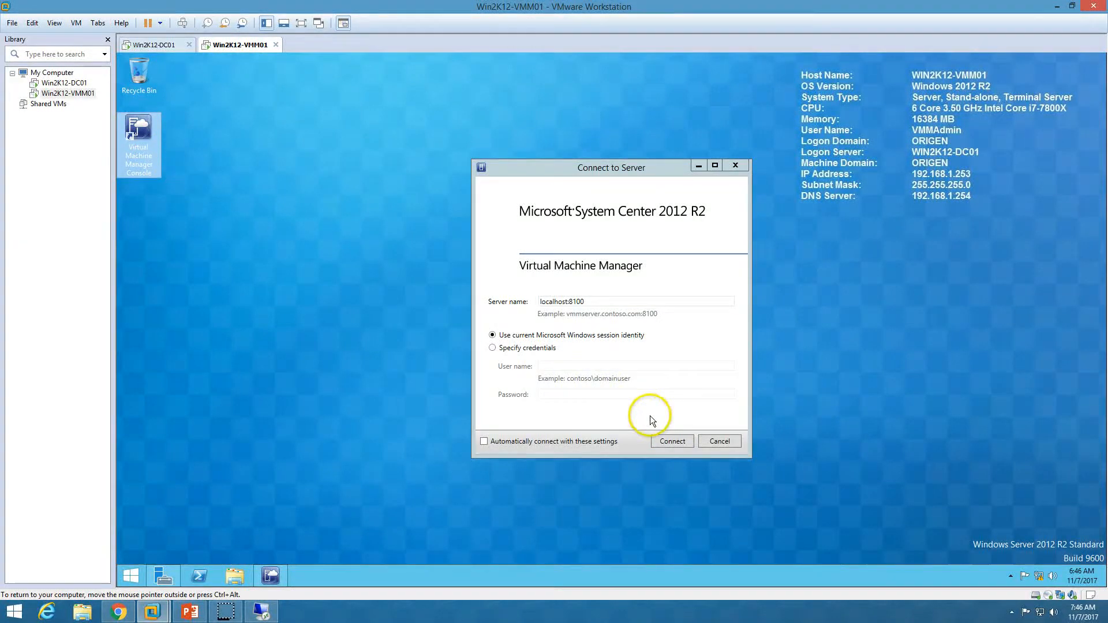
left_click(594, 300)
left_click_drag(594, 300, 567, 300)
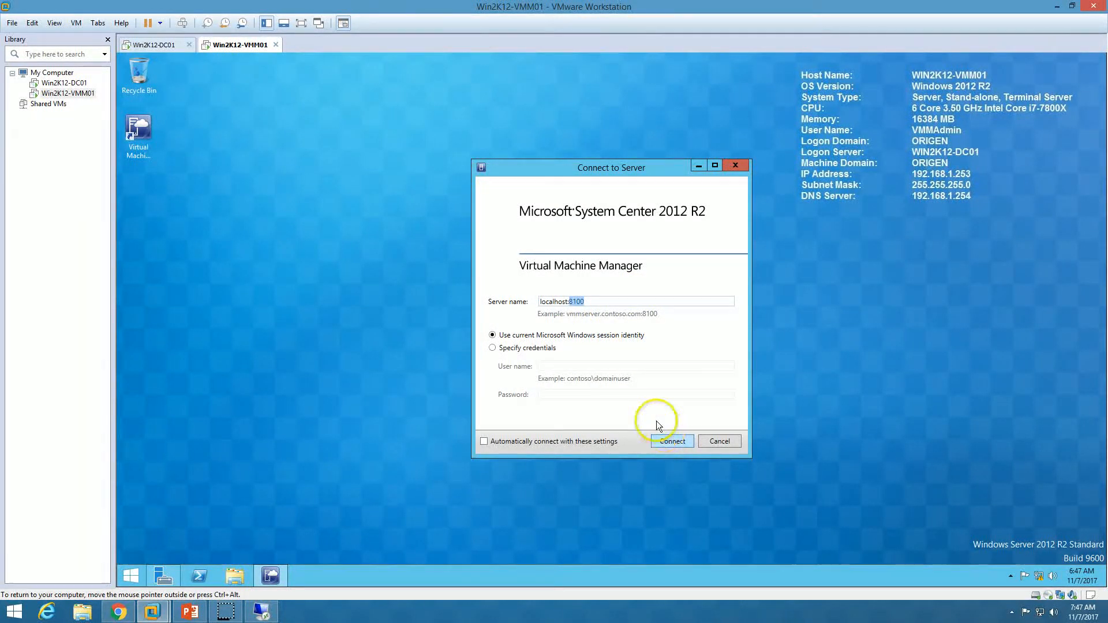
left_click(509, 347)
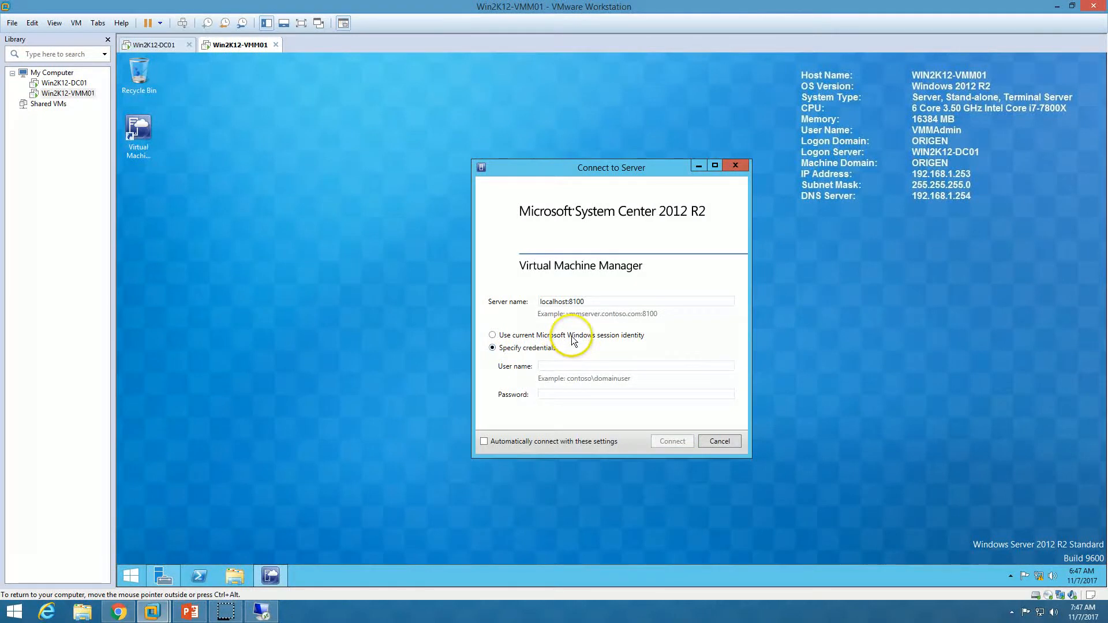
left_click(629, 337)
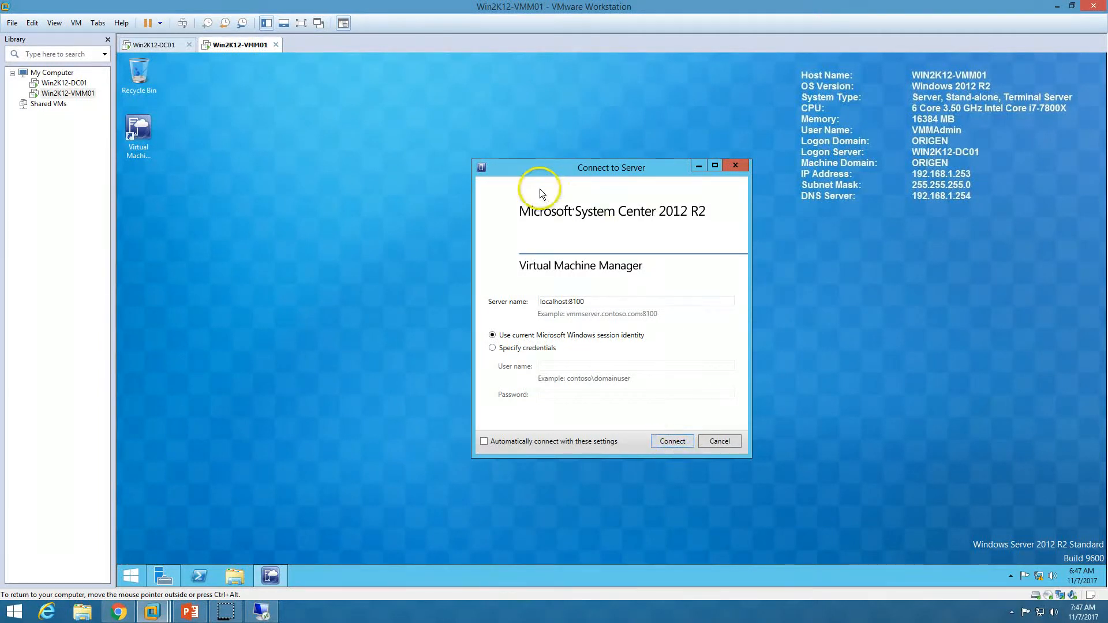
left_click(682, 441)
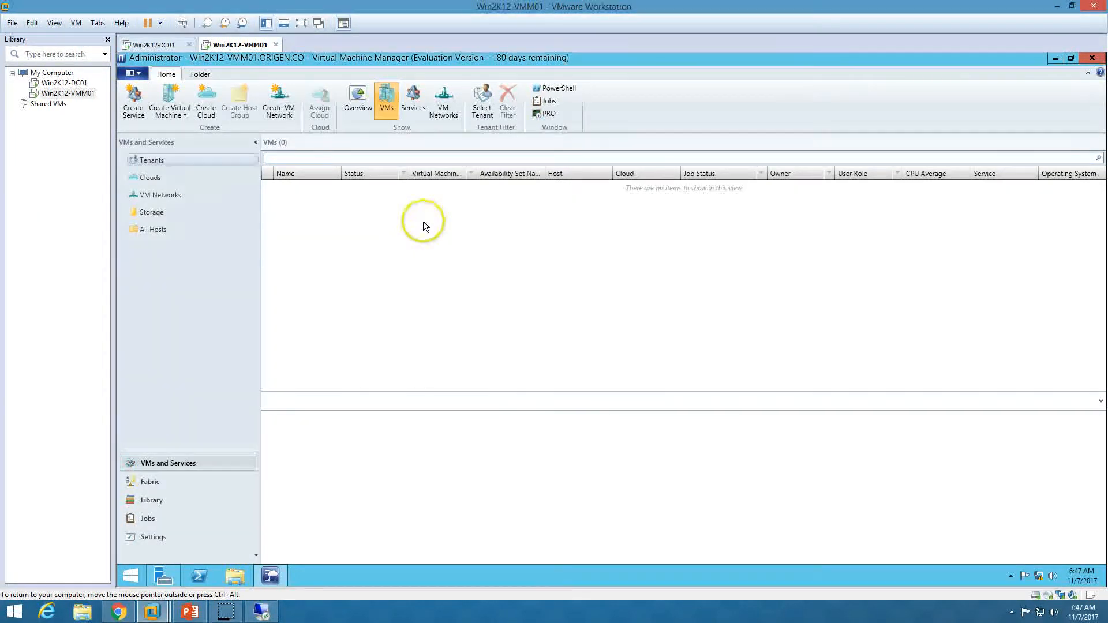
left_click(203, 107)
left_click(788, 460)
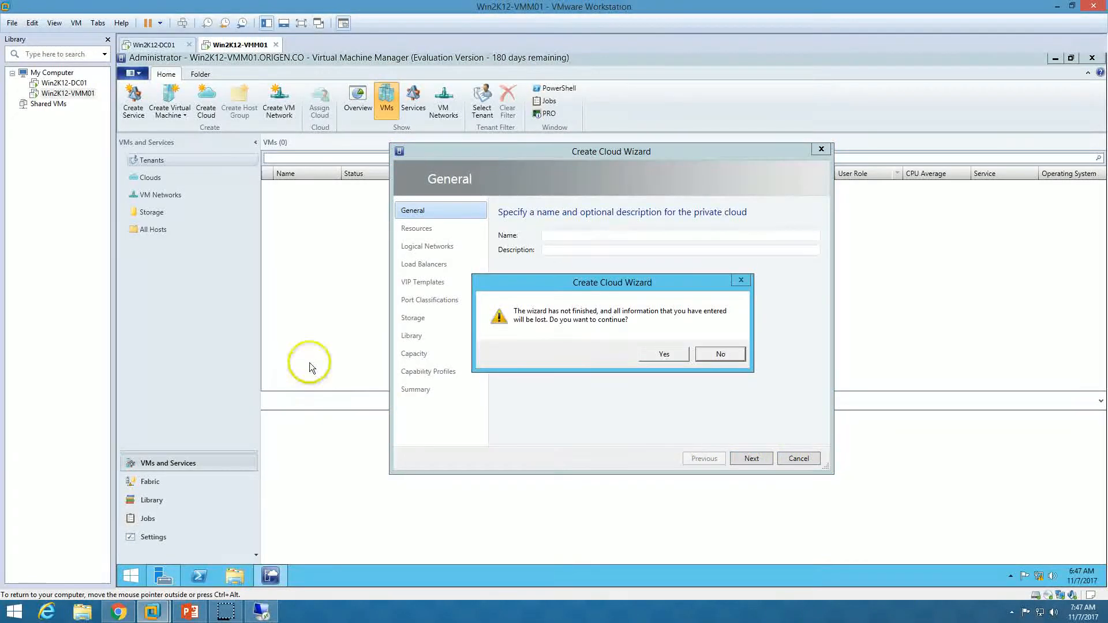
left_click(665, 354)
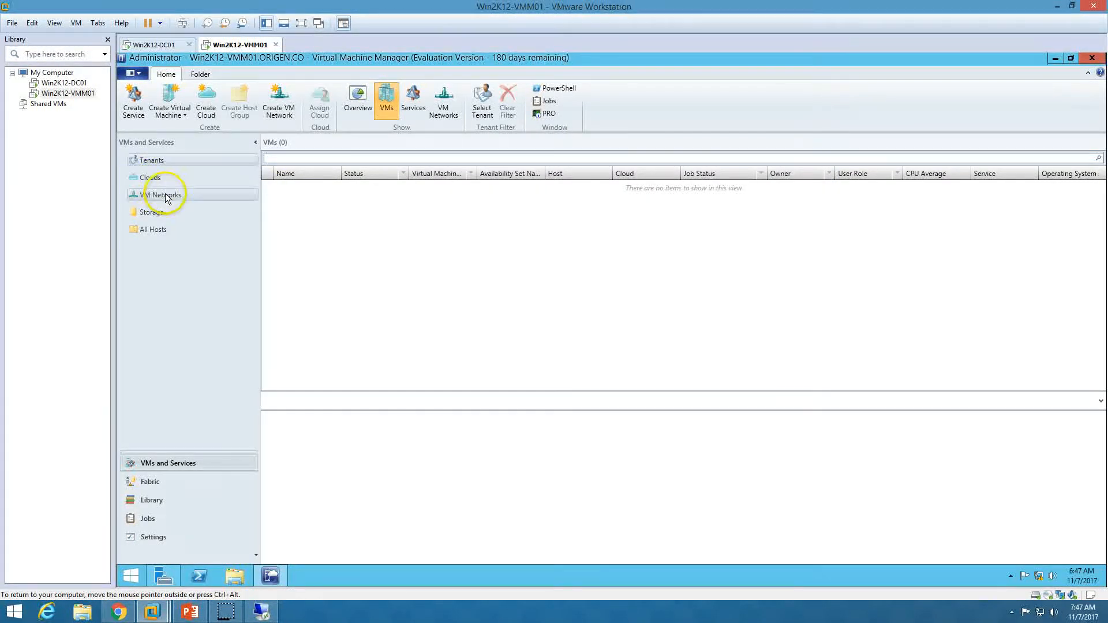
- View All Hosts under VMs and Services and under the Fabric workspace's Servers node
left_click(153, 229)
left_click(182, 481)
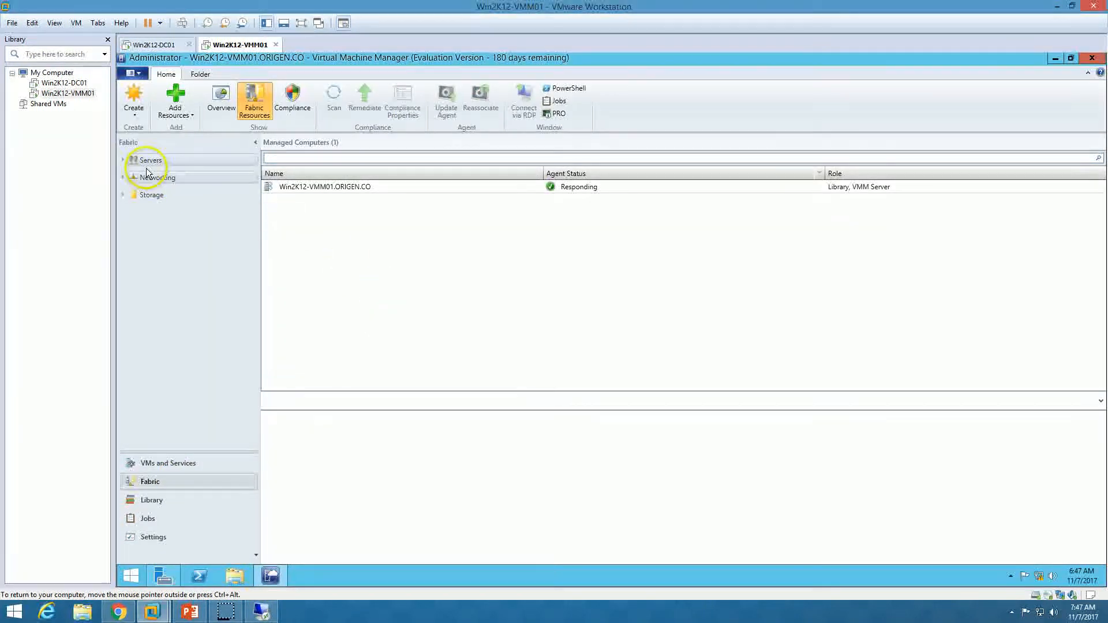
left_click(124, 160)
left_click(154, 175)
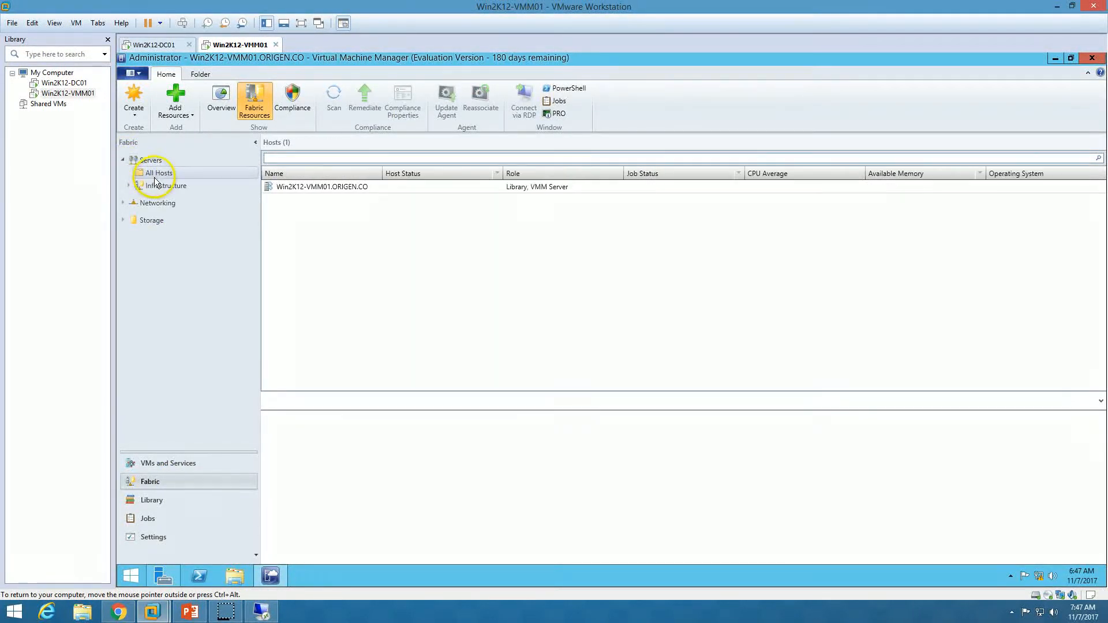
- Check the agent status of Win2K12-VMM01.ORIGEN.CO under the Fabric infrastructure's Library Servers and VMM Server nodes
double_click(139, 186)
left_click(172, 199)
left_click(382, 188)
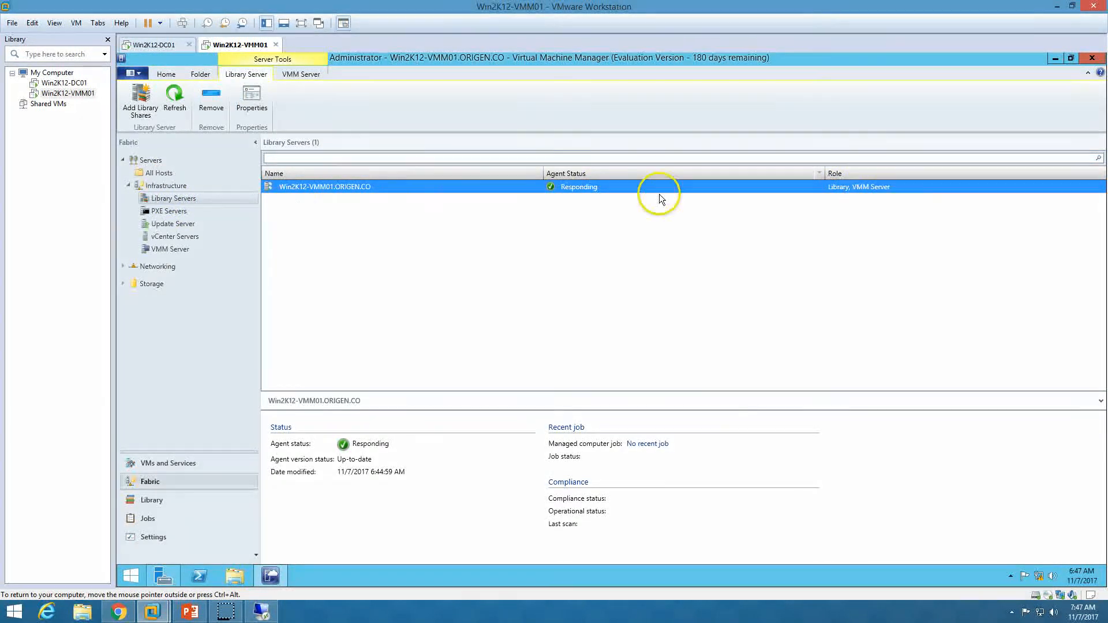
left_click(183, 250)
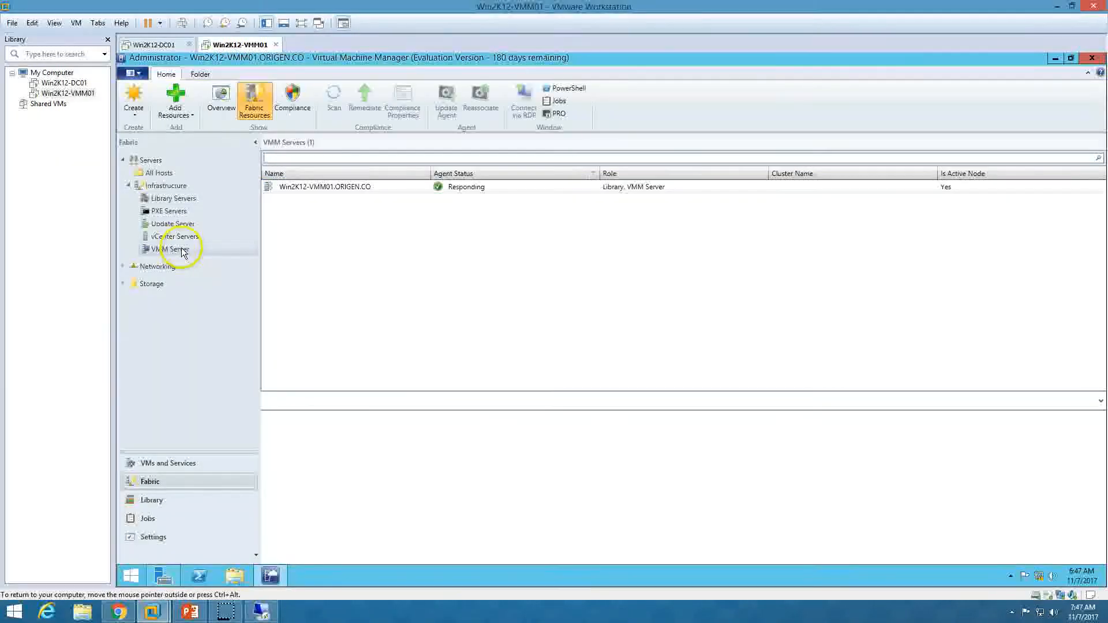
left_click(531, 187)
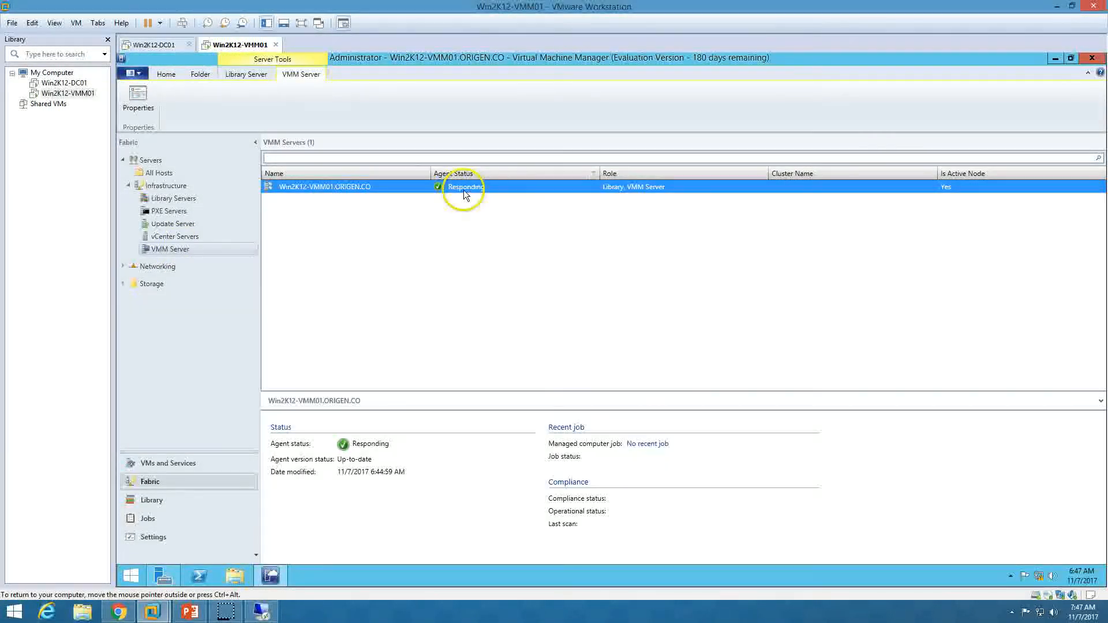